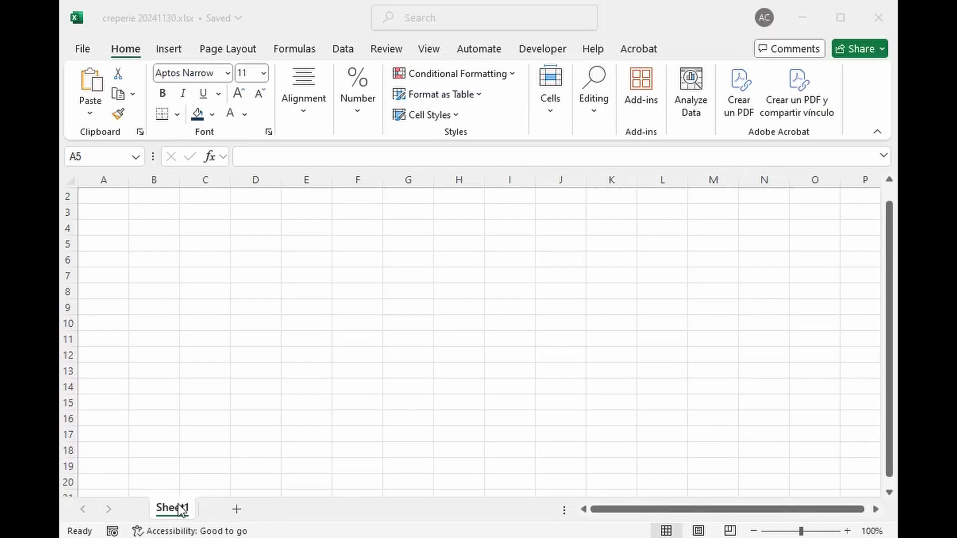
Rename the first sheet to 'hypotheses'.
double_click(172, 508)
type("hypotheses")
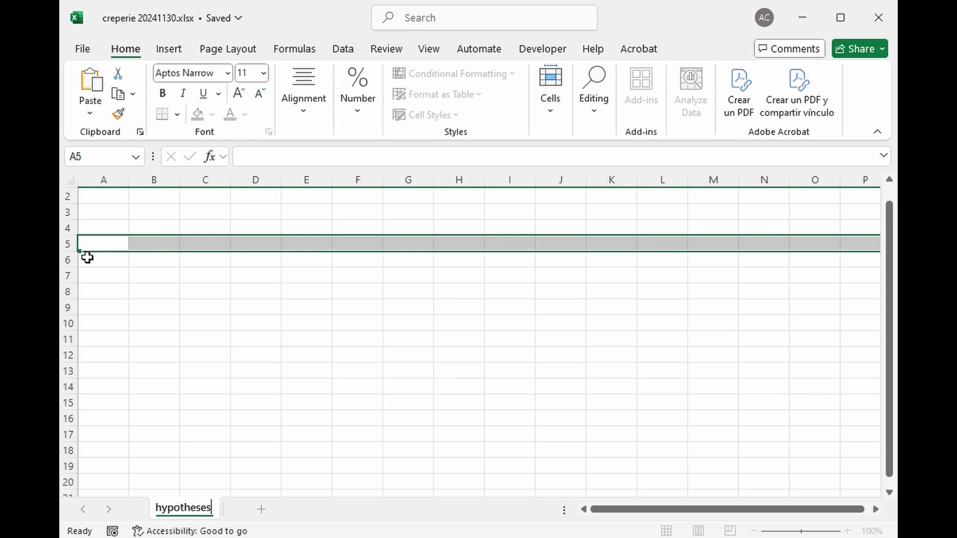
key("Return")
Make row 5 a dark-blue banner reading 'Ingredients' in C5, white bold 16pt.
left_click(197, 114)
left_click(202, 243)
type("Ingredients")
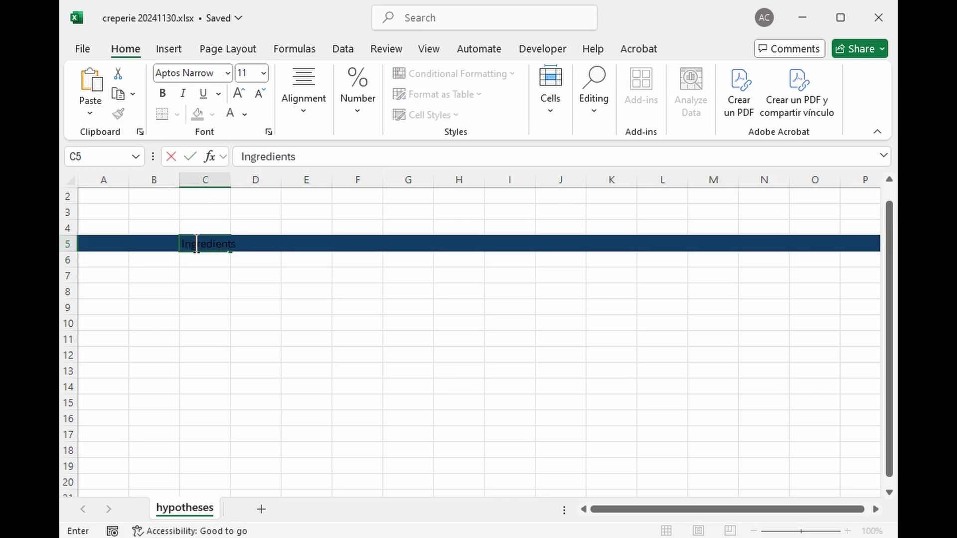
key("ctrl+Return")
left_click(230, 114)
left_click(162, 93)
left_click(247, 73)
type("16")
key("Return")
left_click(349, 260)
List the recipe ingredients Farine, Oeufs, Lait, Sel, Sucre and Beurre from C8 down.
key("alt+Tab")
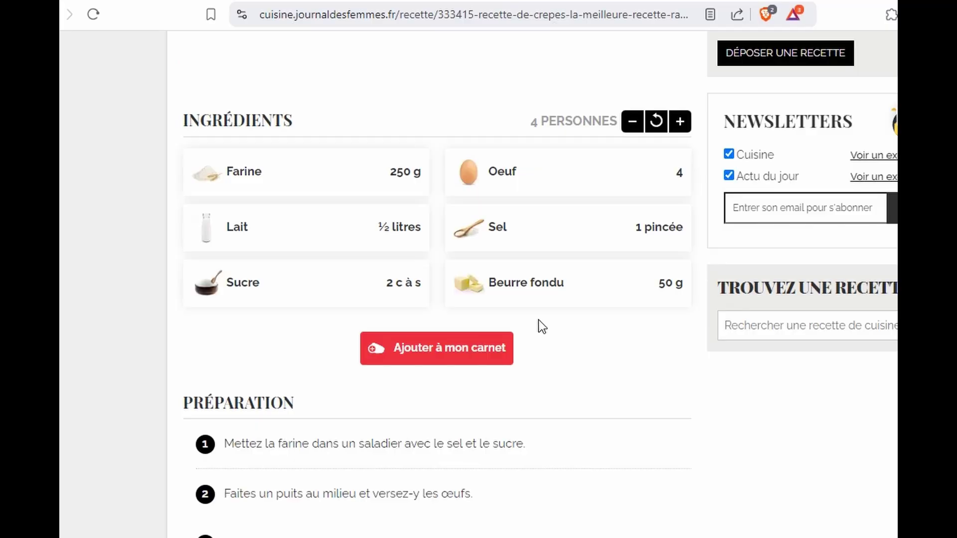
key("alt+Tab")
left_click(203, 298)
type("Farine")
key("Return")
type("Oeufs")
key("Return")
type("Lait")
key("Return")
type("Sel Sucre")
key("Return")
type("Beurre")
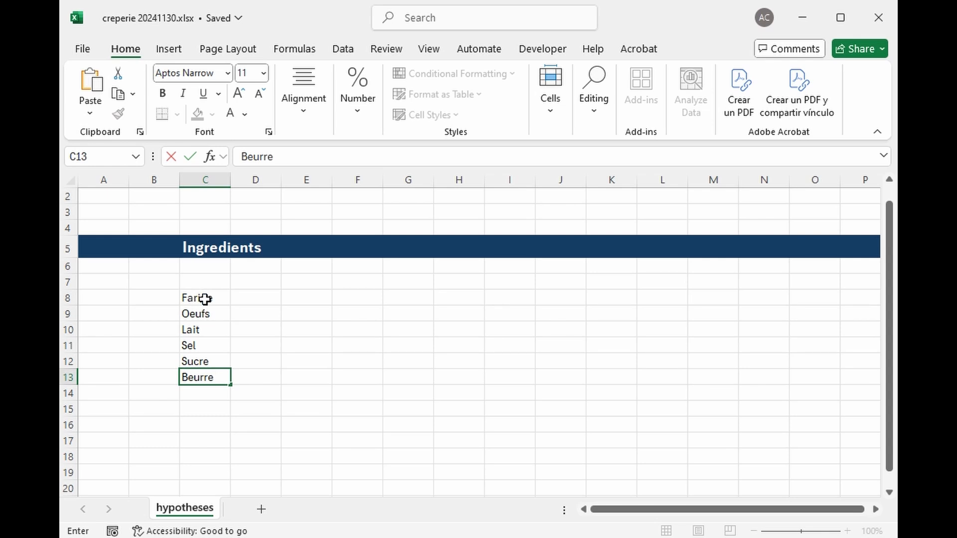
Add bold 'quantité' and 'unité' headers in D7 and E7.
left_click(257, 287)
type("quantité")
key("Tab")
type("Un")
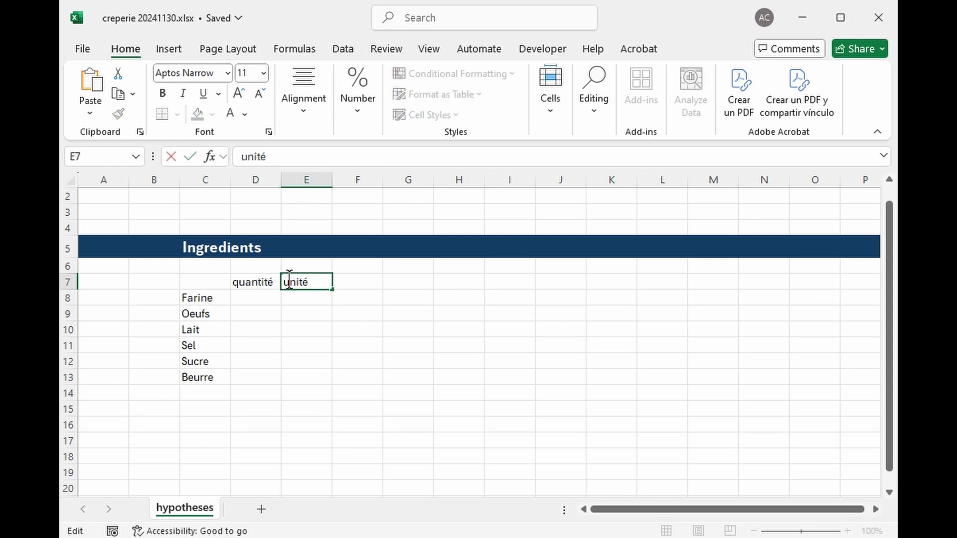
key("Return")
key("Up")
key("shift+Right")
left_click(163, 93)
Enter quantities: flour 250 grammes, 4 eggs, milk 500 ml.
left_click(255, 298)
key("alt+Tab")
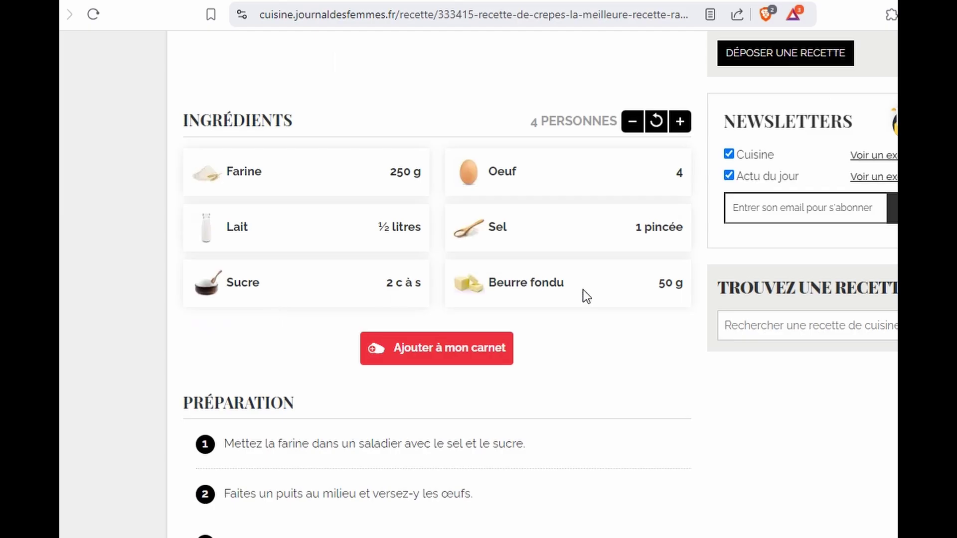
key("alt+Tab")
type("250")
key("Tab")
type("grammes")
key("Return")
type("4")
key("Tab")
key("Return")
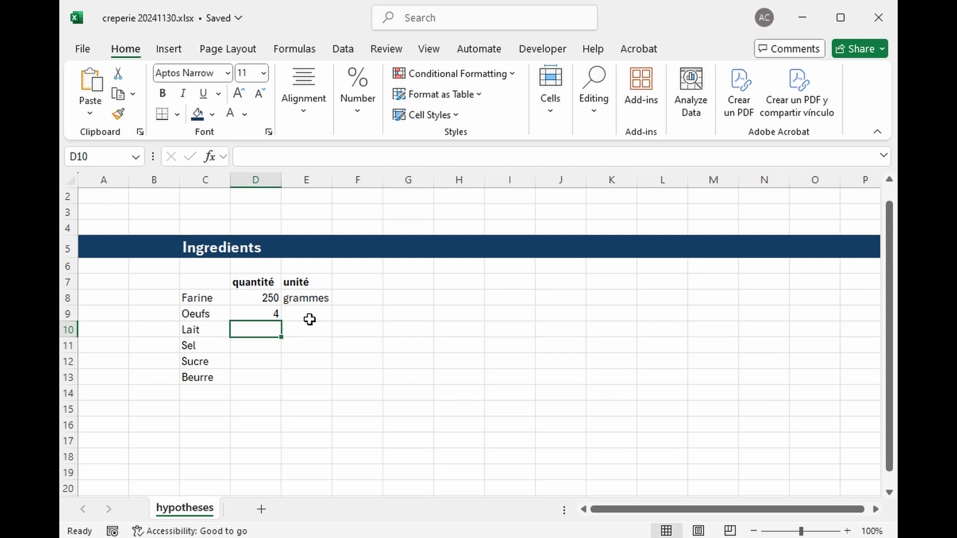
type("500")
key("Tab")
type("m")
key("Return")
Enter salt 1 grammes, sugar 20 grammes and butter 50 grammes.
type("1")
key("Tab")
type("grammes")
key("Return")
key("alt+Tab")
key("alt+Tab")
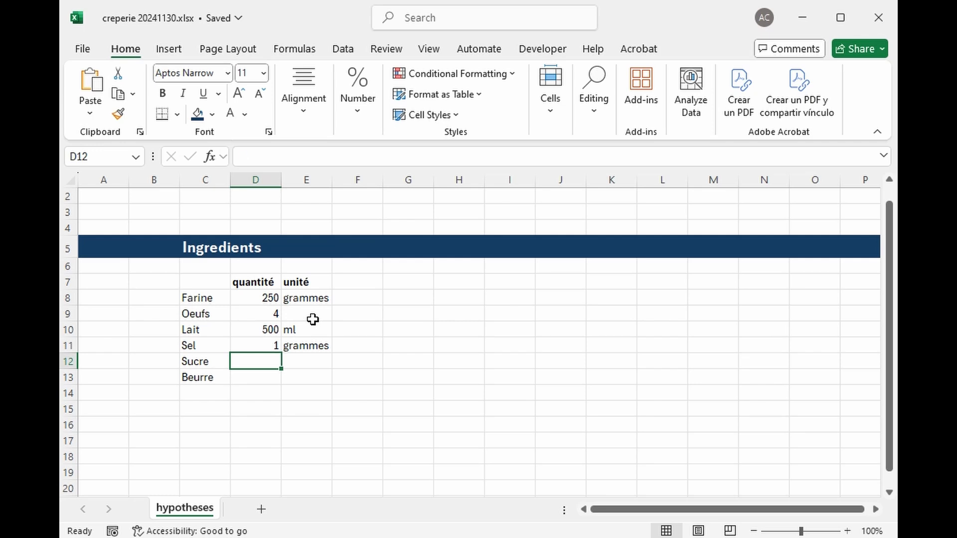
type("20")
key("Tab")
type("grammes")
key("Return")
key("alt+Tab")
key("alt+Tab")
type("50")
key("Tab")
type("grammes")
key("Return")
Insert a blank row above the header row 7.
left_click(67, 282)
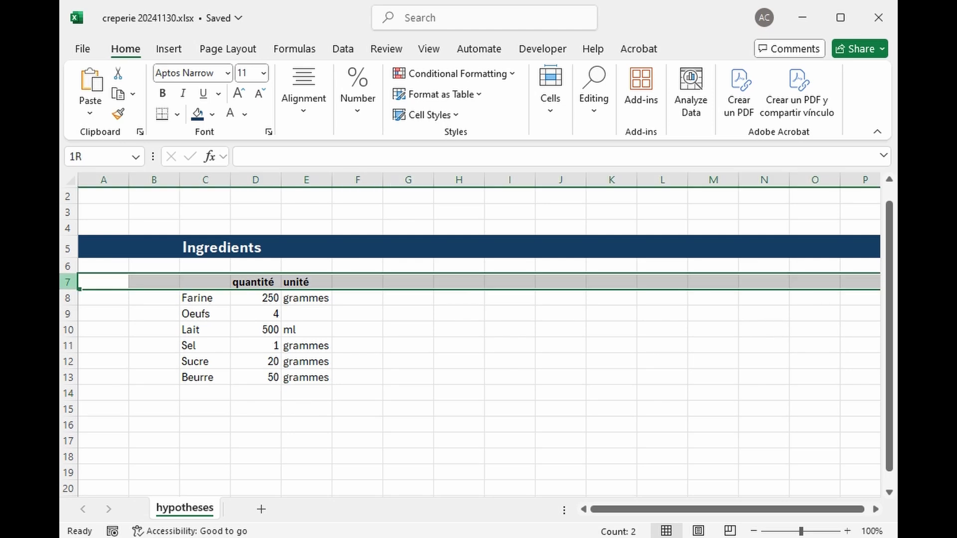
key("ctrl+plus")
left_click(205, 281)
Add a bold, underlined 'Ingrédients 10 crêpes' title in C7 with a blank row below.
type("l")
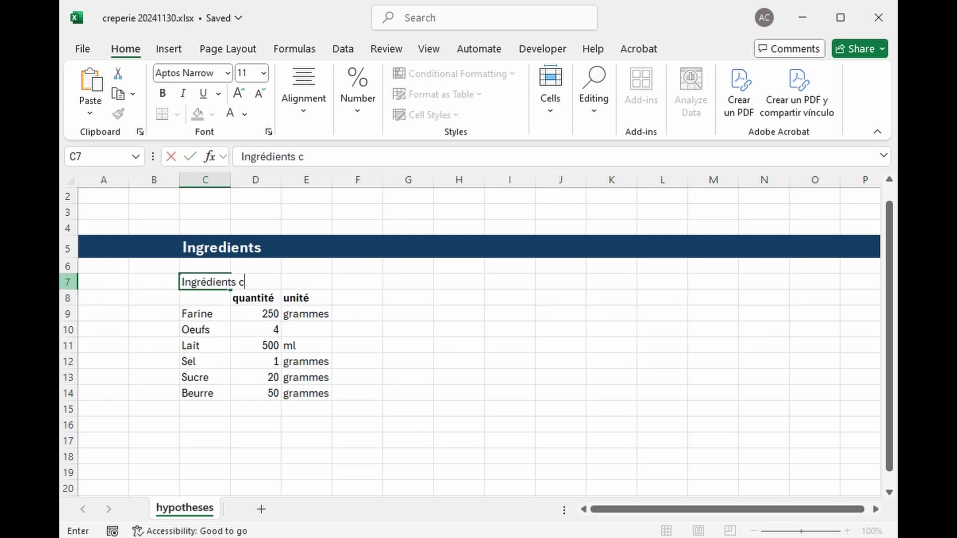
type("10")
key("Return")
key("shift+space")
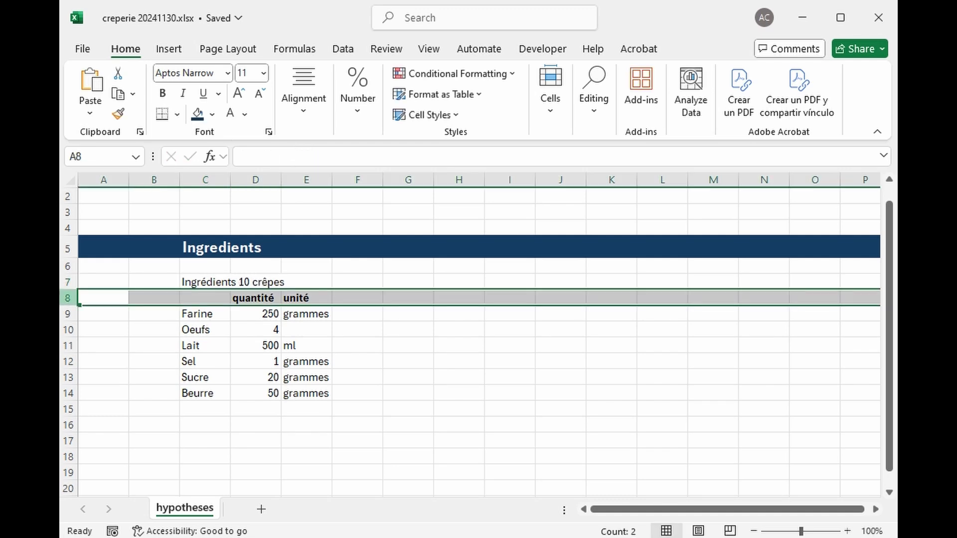
key("ctrl+plus")
left_click(197, 281)
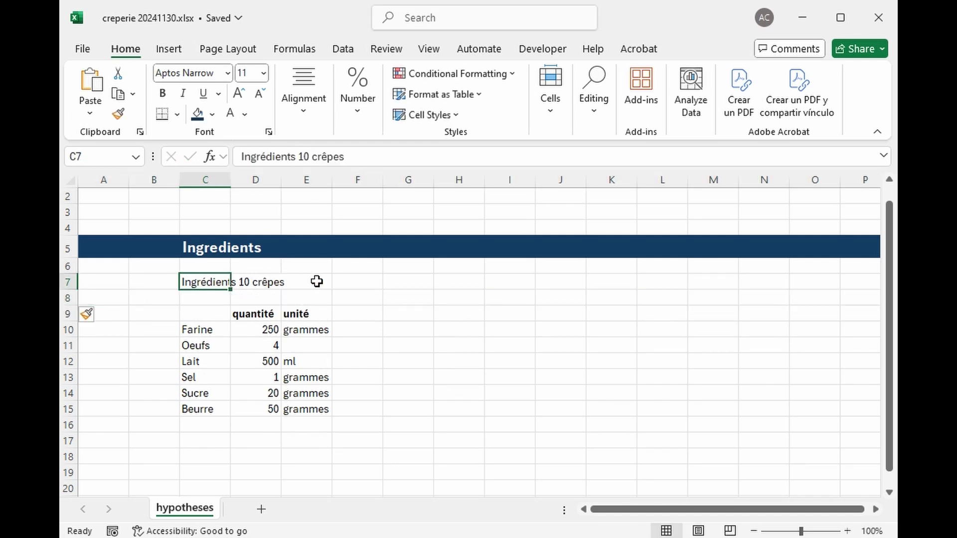
key("ctrl+b")
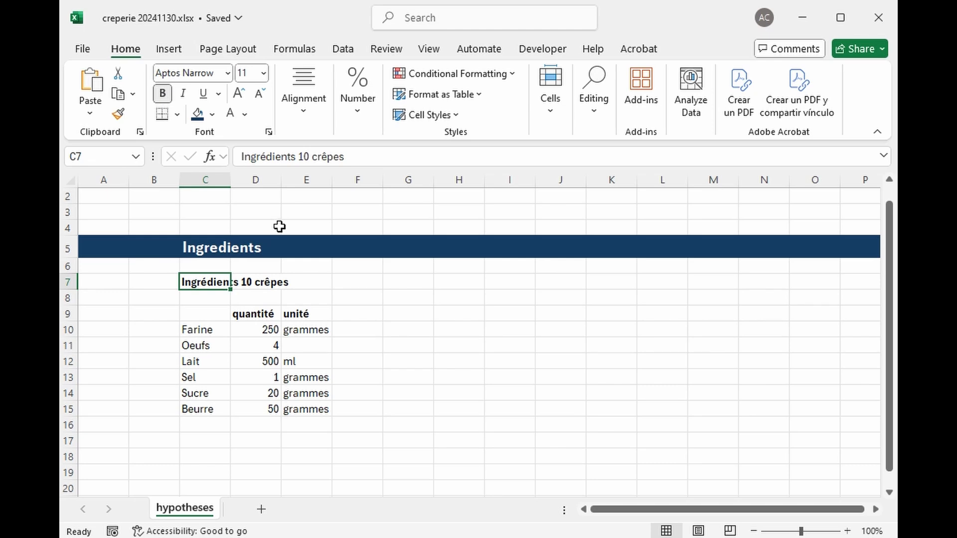
left_click(177, 114)
left_click(193, 248)
left_click(203, 93)
Make the ingredient names Farine through Beurre bold.
left_click(259, 312)
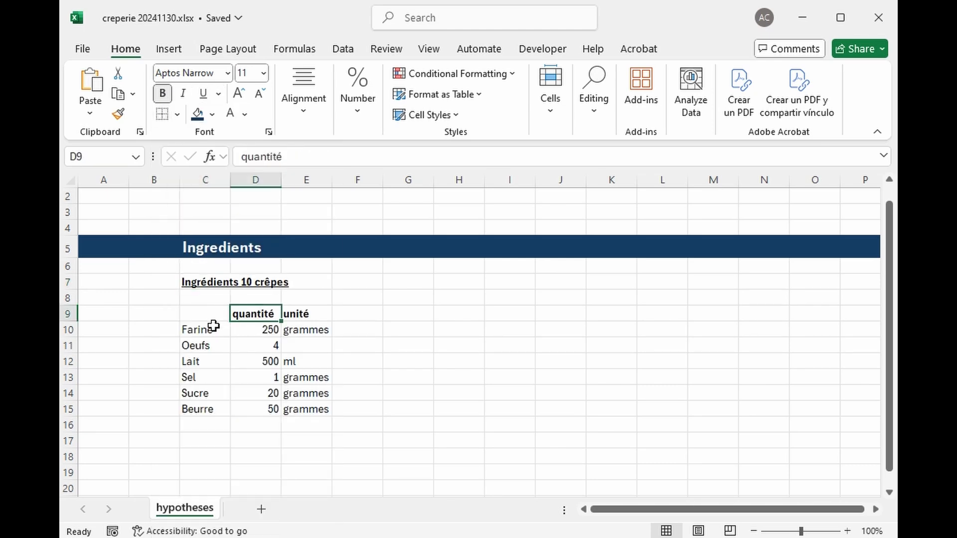
left_click_drag(219, 325, 207, 410)
left_click(162, 93)
left_click(342, 405)
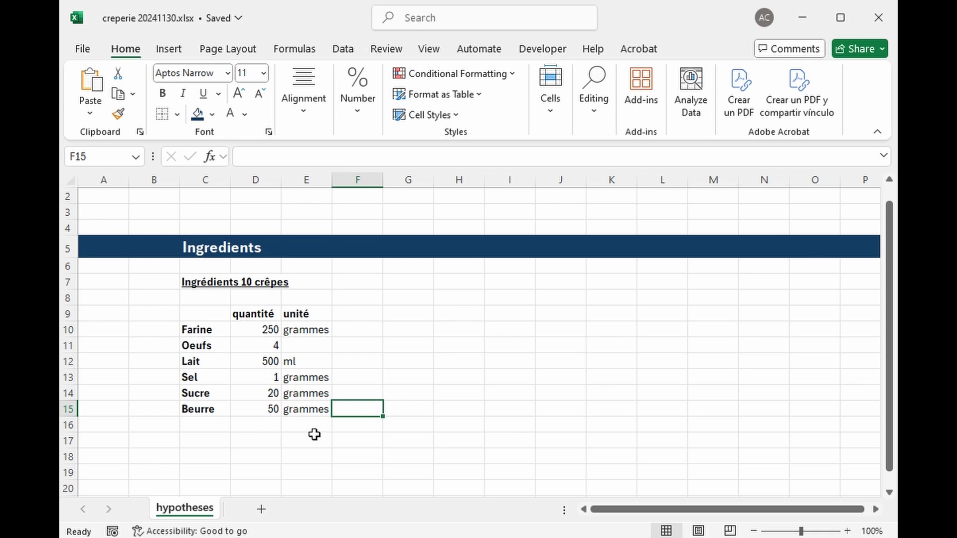
left_click(216, 442)
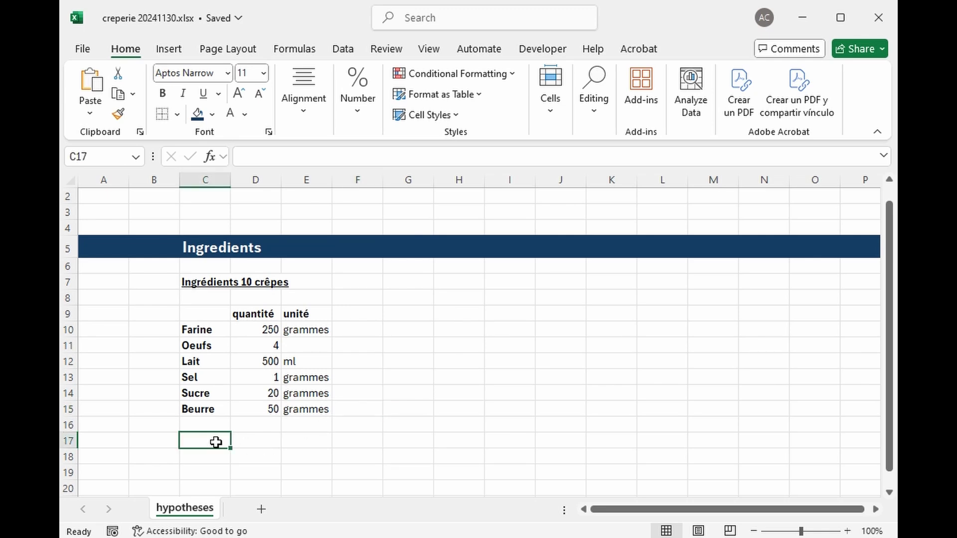
key("Up")
key("Up")
key("Up")
key("Right")
key("Right")
key("Right")
key("Right")
key("Up")
key("Up")
key("Up")
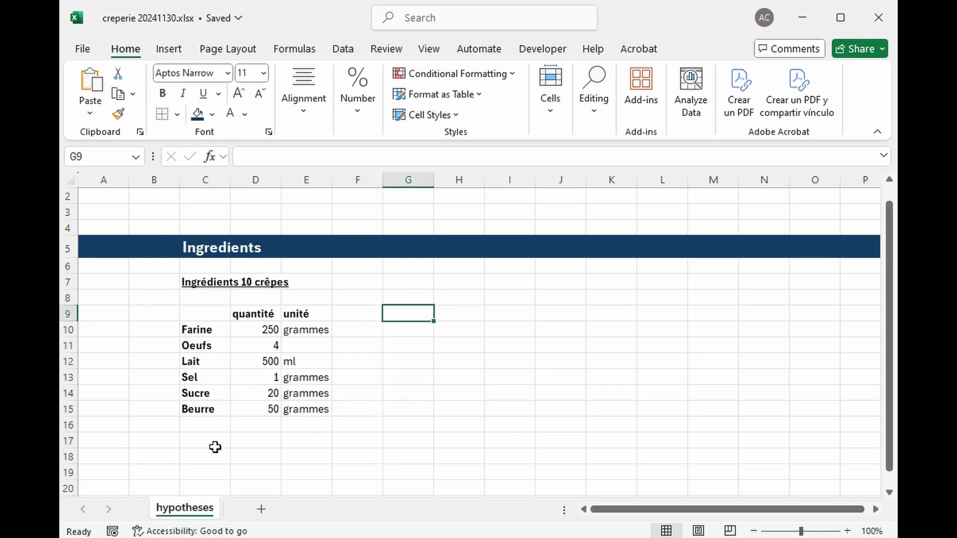
Put a bold, underlined 'Couts d´achat' title in C17, clearing a stray entry in G9.
type("Couts")
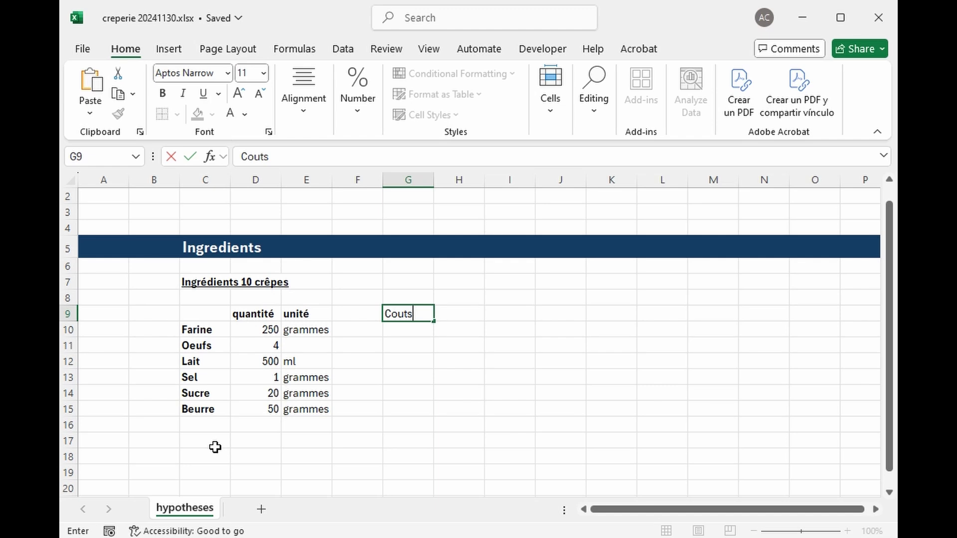
key("Return")
key("Up")
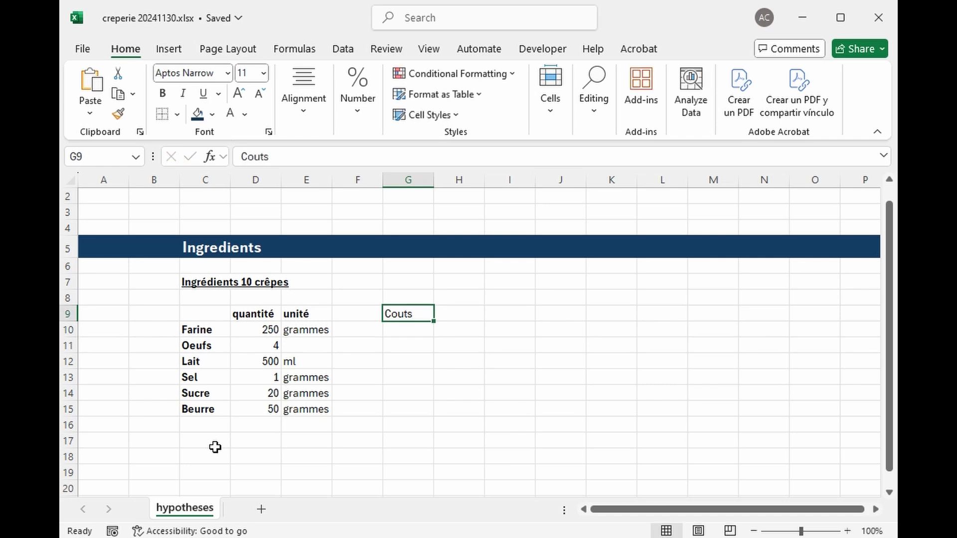
left_click(288, 157)
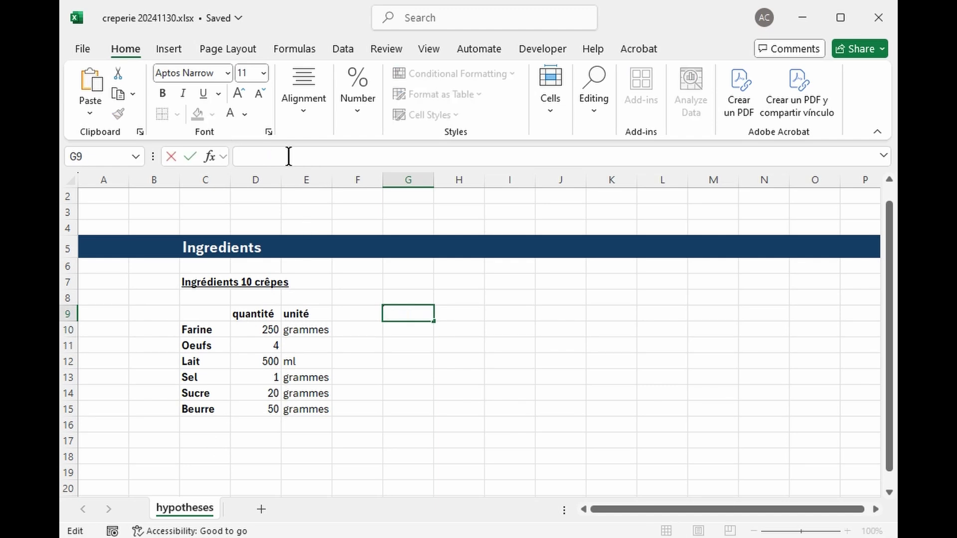
key("Return")
key("Down")
key("Down")
key("Down")
key("Down")
key("Left")
key("Left")
key("Left")
type("Cout")
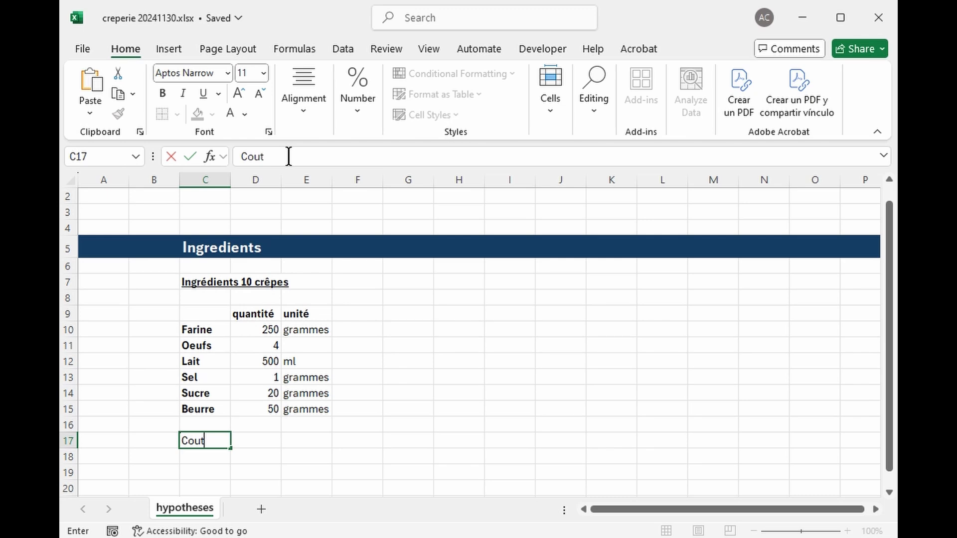
key("ctrl+Return")
key("ctrl+b")
left_click(202, 93)
Enter Farine, 1000, grammes in row 18 of the cost section.
left_click(208, 458)
type("Farine")
key("Tab")
type("1000")
key("Tab")
type("grammes")
key("Return")
Insert a row above the Farine purchase and type a 'Quantité' header.
key("Up")
key("shift+space")
key("ctrl+shift+plus")
key("Left")
key("Left")
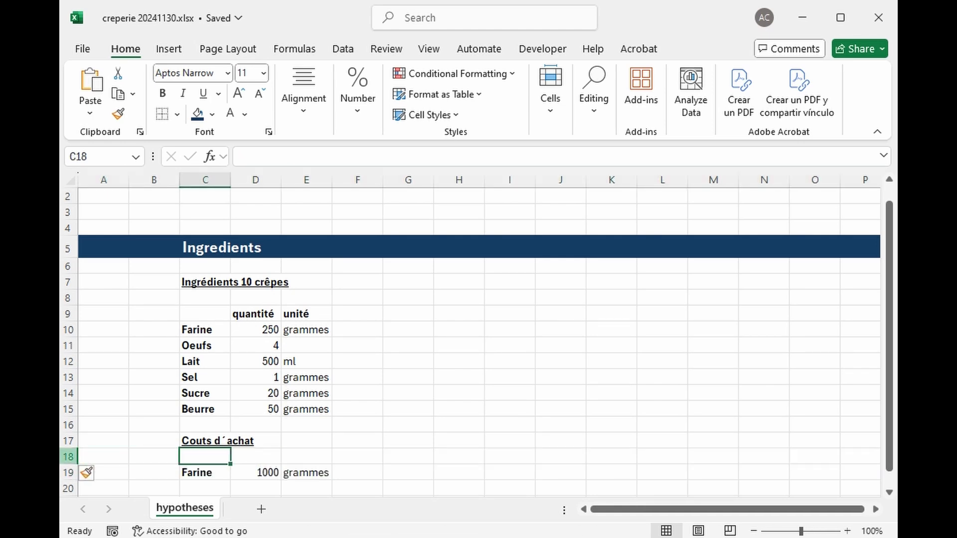
key("Right")
type("Qu")
type("é")
key("Tab")
type("Unit")
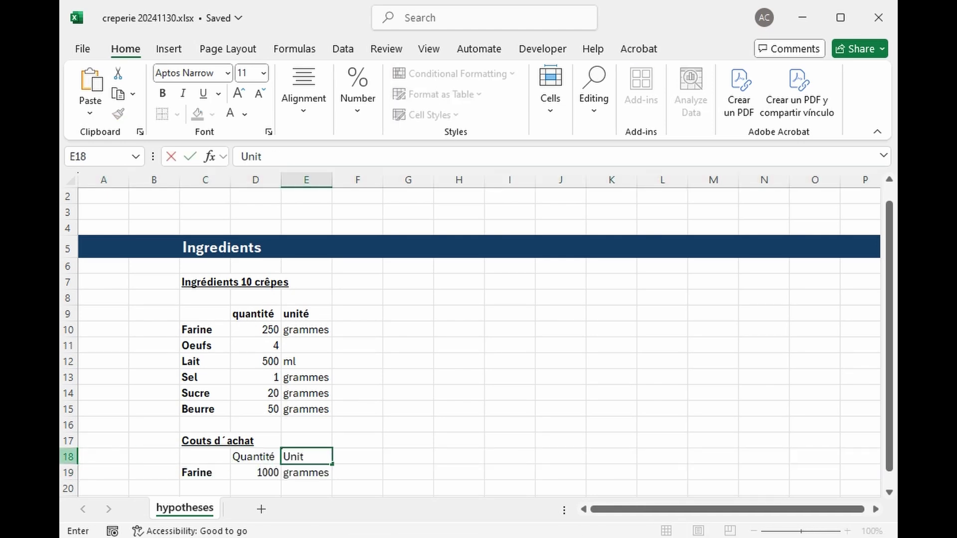
key("Left")
Capitalise the upper headers to 'Quantité' and 'Unité' and add 'Unité' below.
left_click(245, 313)
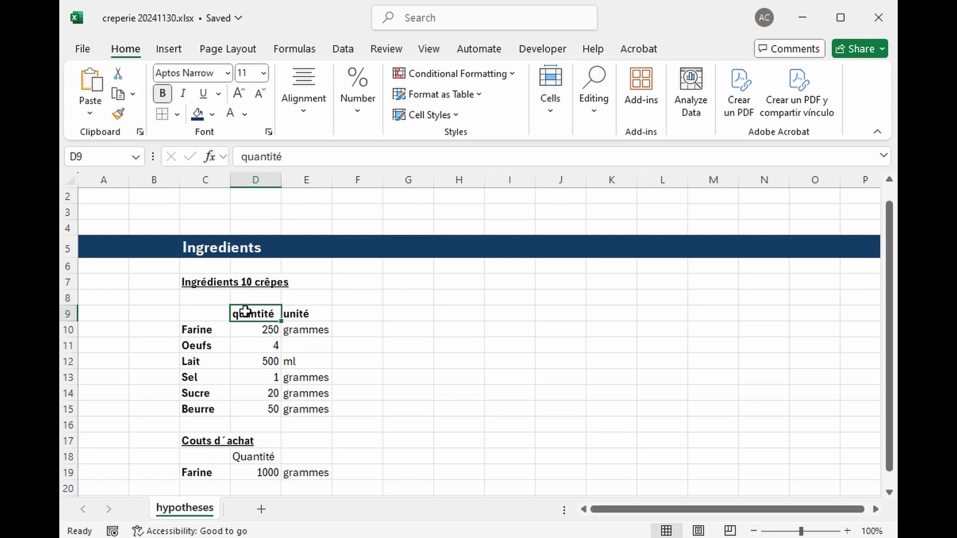
left_click(247, 156)
type("Q")
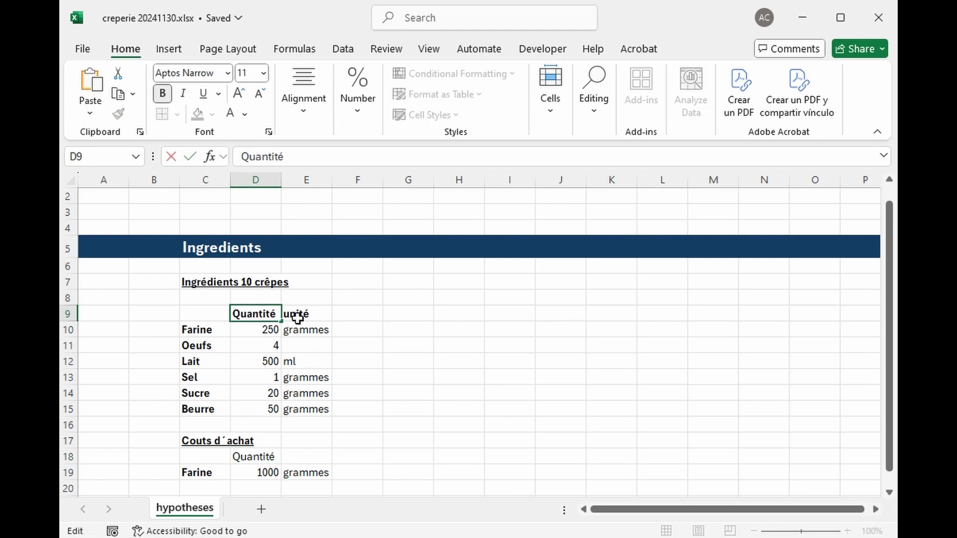
key("Tab")
left_click(247, 157)
key("BackSpace")
type("U")
key("Return")
key("Down")
key("Down")
key("Down")
key("Down")
key("Down")
key("Down")
type("U")
key("Return")
key("Up")
Insert a blank row above the lower Quantité and Unité headers and select them.
left_click(69, 456)
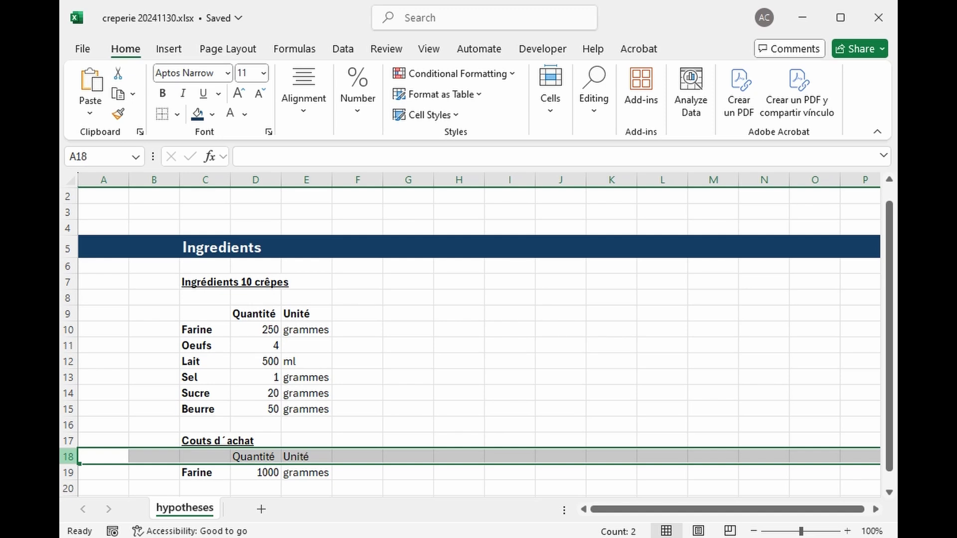
key("ctrl+plus")
left_click_drag(252, 473, 289, 473)
key("Down")
key("Down")
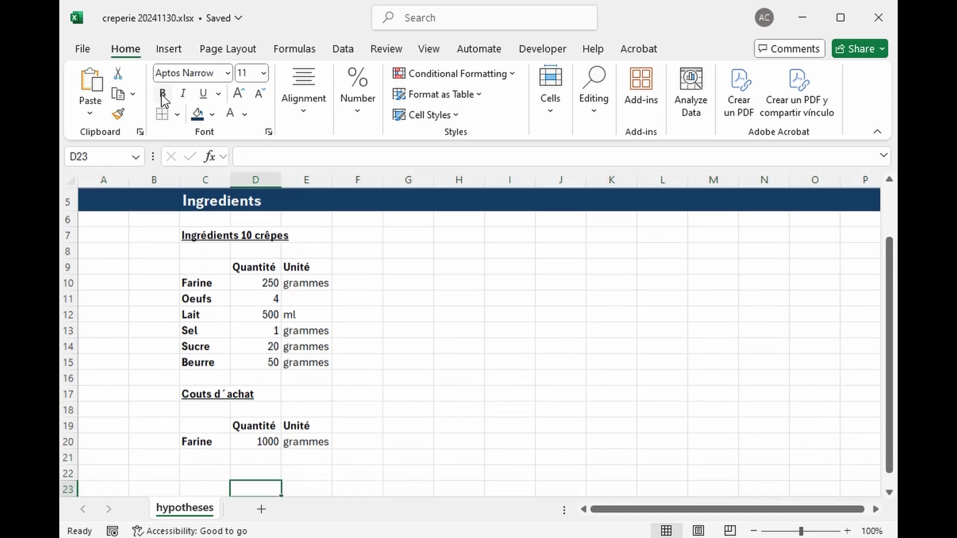
Enter Oeufs with a purchase quantity of 30 in the Couts d´achat list.
key("Left")
type("Farine")
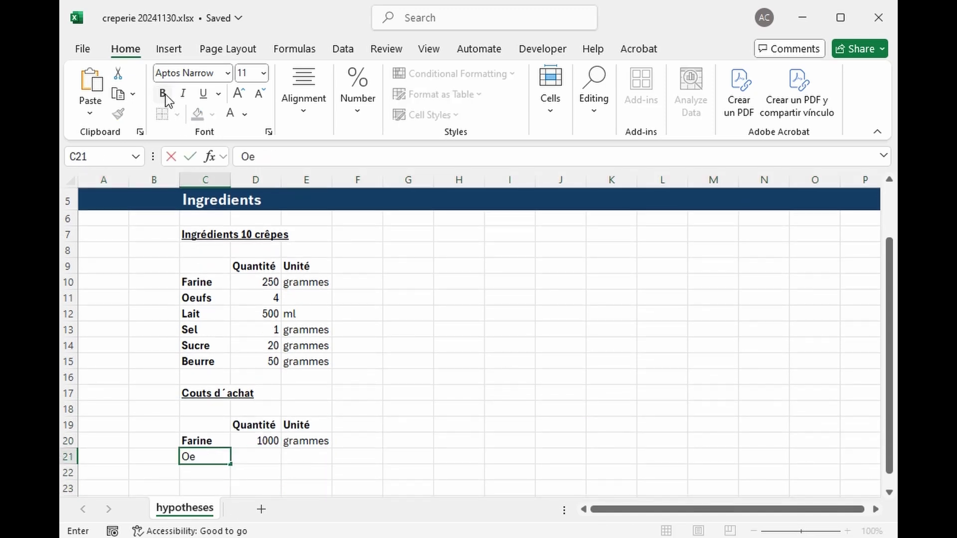
key("Tab")
type("30")
key("Tab")
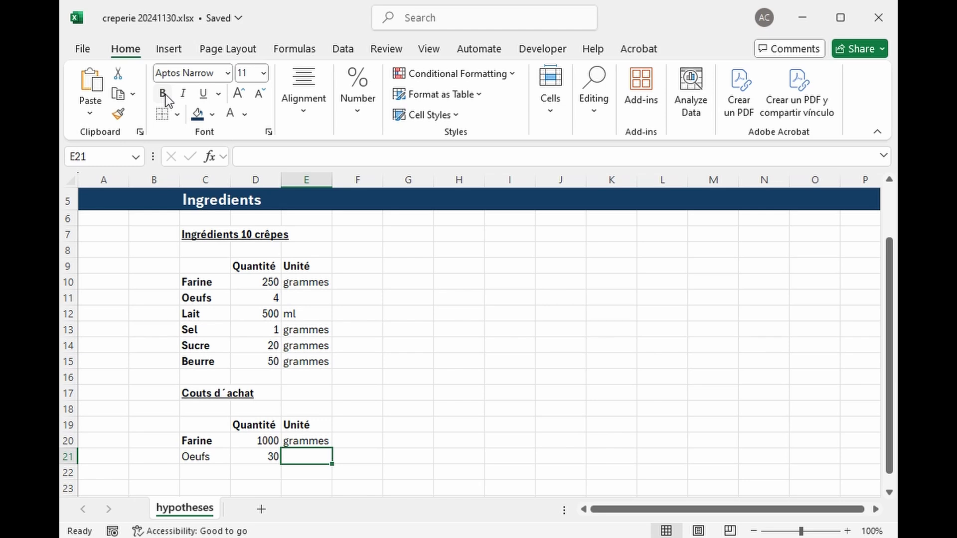
List Lait, Sel, Sucre and Beurre as the next purchased ingredients in C22:C25.
key("Return")
type("lait")
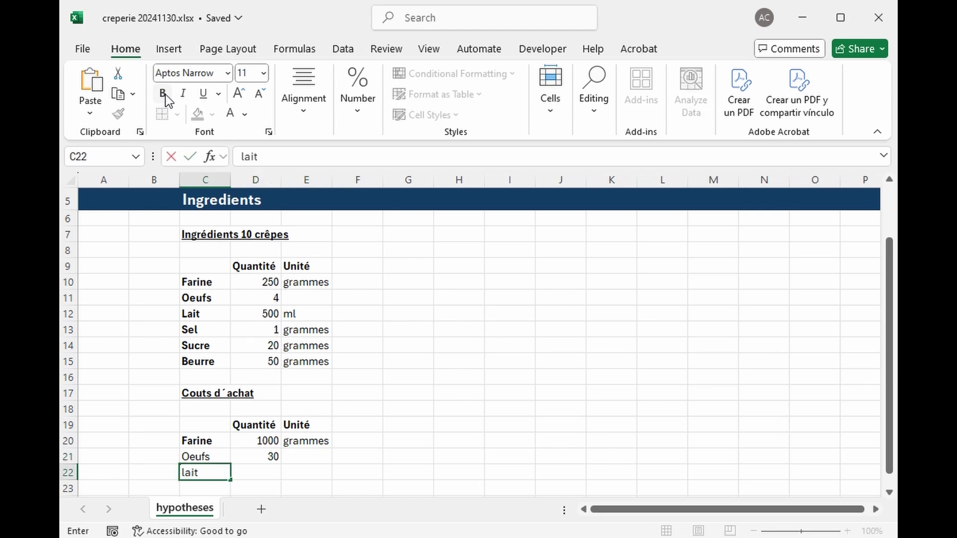
type("t")
key("Return")
type("Sel")
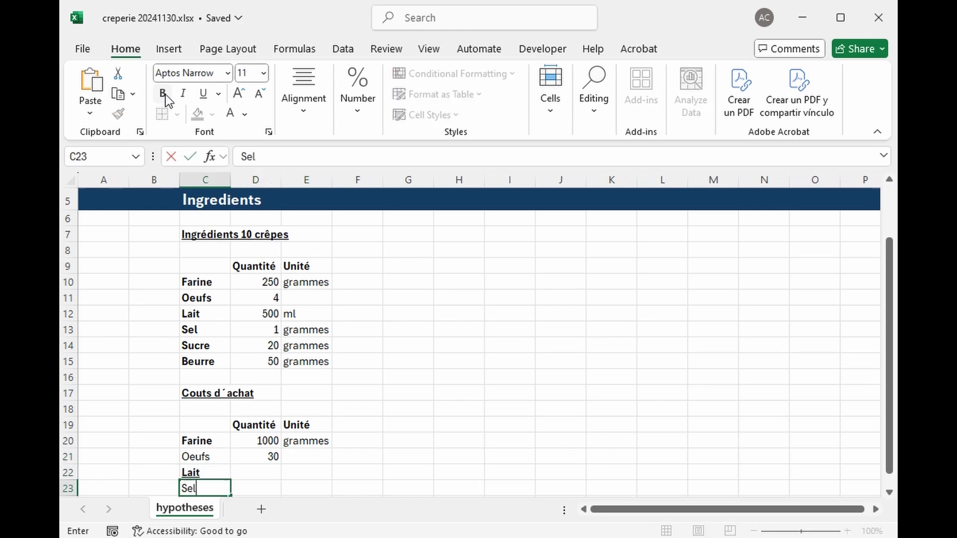
key("Return")
type("Sucre")
key("Return")
type("Beurre")
key("Return")
Make the ingredient names C21:C25 bold without underline.
key("Up")
key("Up")
key("Up")
key("Up")
key("Up")
key("shift+Down")
key("shift+Down")
key("shift+Down")
left_click(202, 94)
left_click(163, 94)
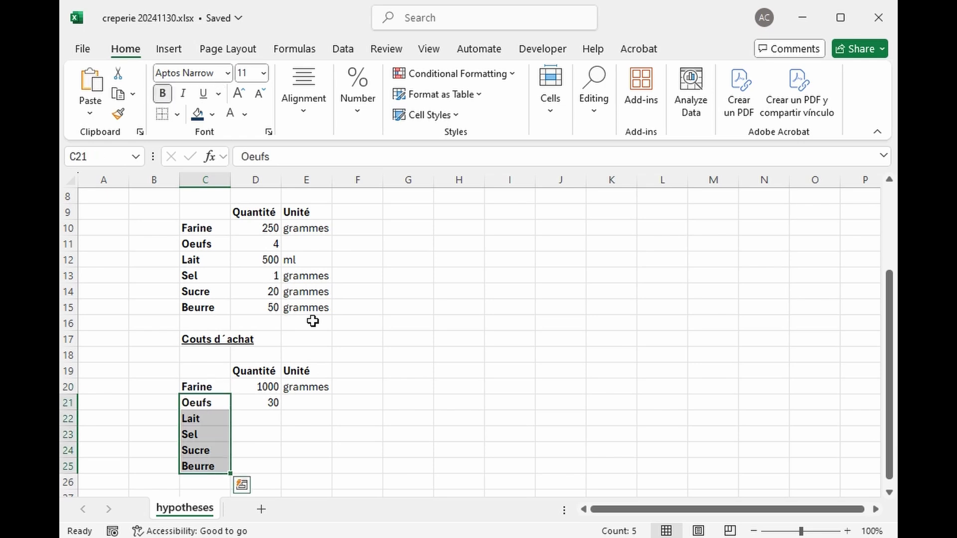
Give Lait and Sel quantities of 1000 grammes each.
left_click(266, 419)
type("1000")
left_click(266, 419)
key("Tab")
type("grammes")
key("Return")
type("1000")
key("Tab")
type("grammes")
key("Return")
Give Sucre 1000 grammes and Beurre 500 grammes.
type("1000")
key("Tab")
type("g")
key("Return")
type("500")
key("Tab")
type("grames")
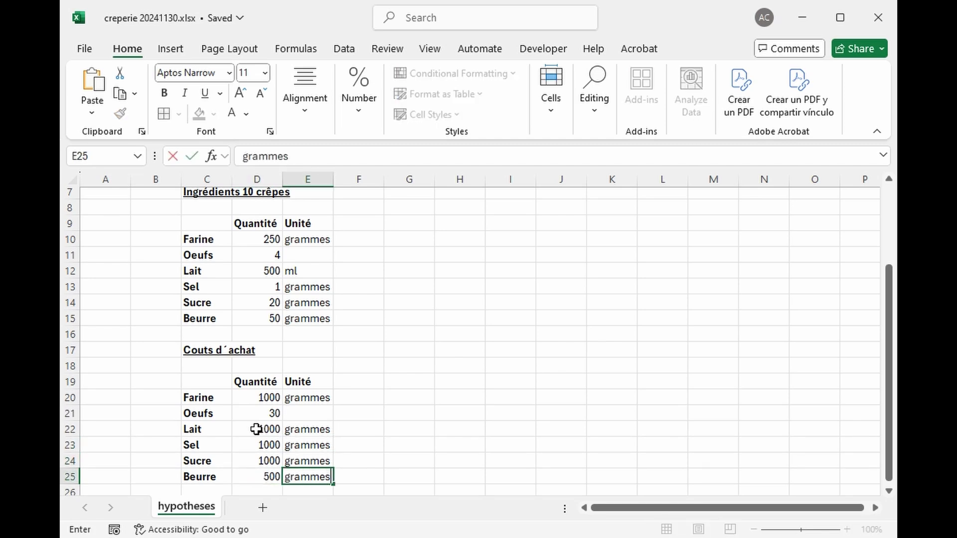
key("Return")
Add a Couts column header in F19.
left_click(357, 370)
type("co")
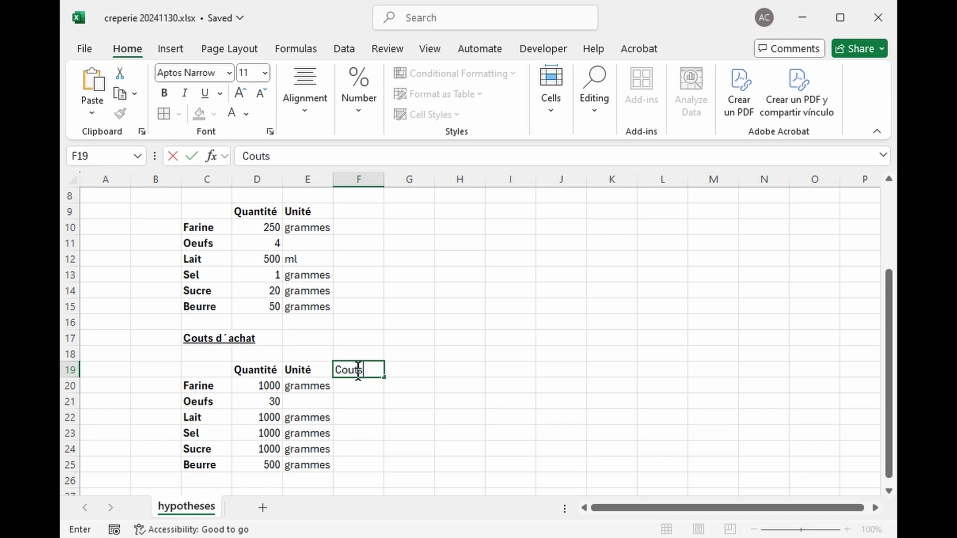
key("Return")
key("Return")
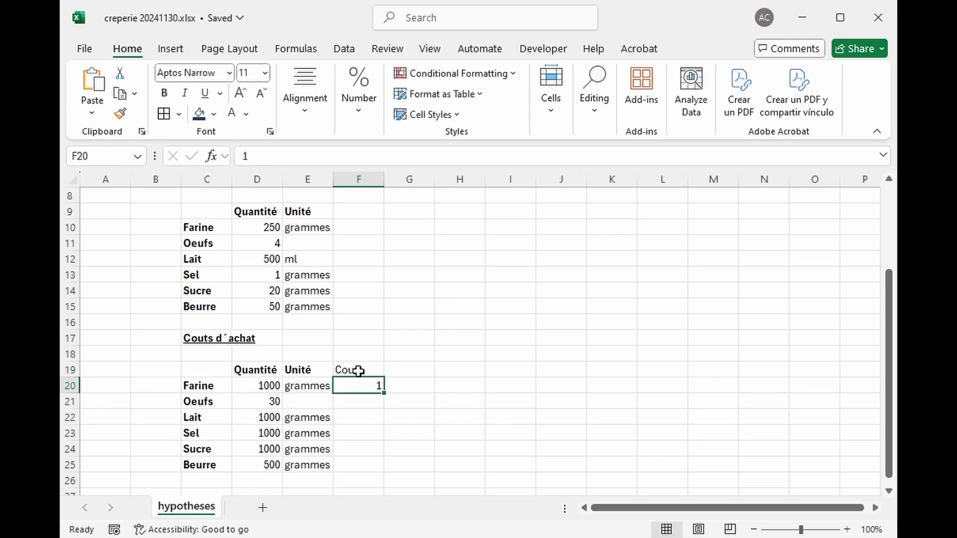
Format the purchase prices F20:F25 as Accounting with the € Euro symbol.
key("Up")
key("shift+Down")
key("shift+Down")
key("shift+Down")
key("shift+Down")
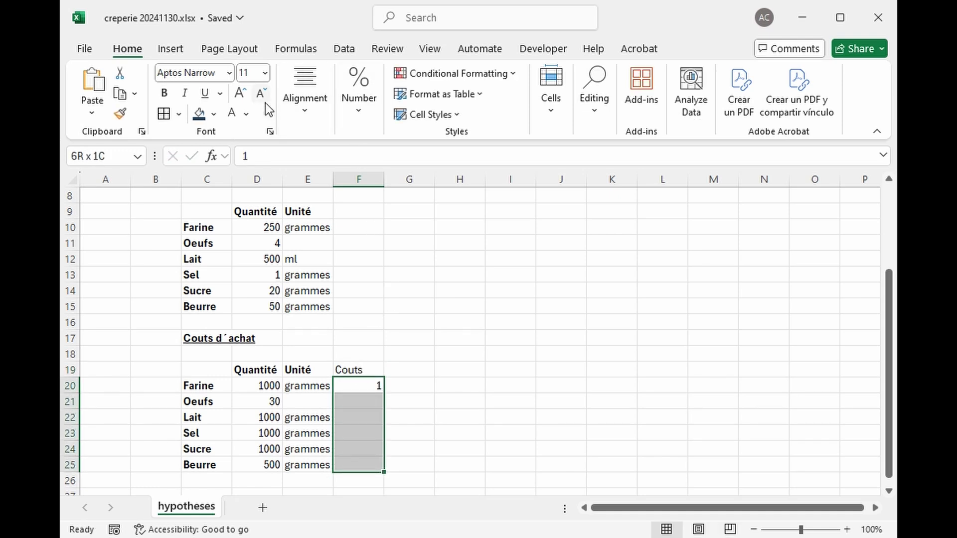
left_click(359, 100)
left_click(366, 181)
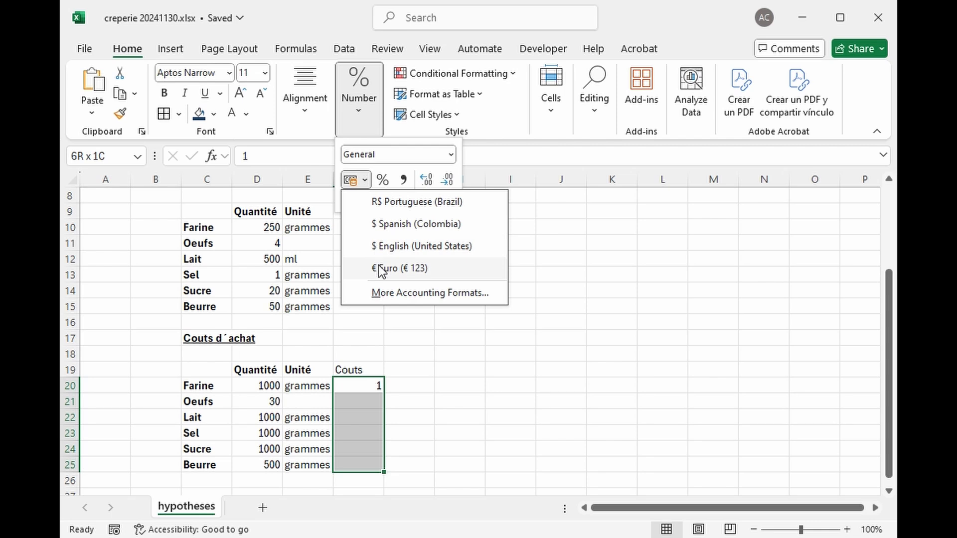
left_click(389, 270)
Enter purchase prices 5, 1, 2 and 2 € for eggs, milk and the following ingredients.
left_click(367, 402)
type("5")
key("Return")
type("1")
key("Return")
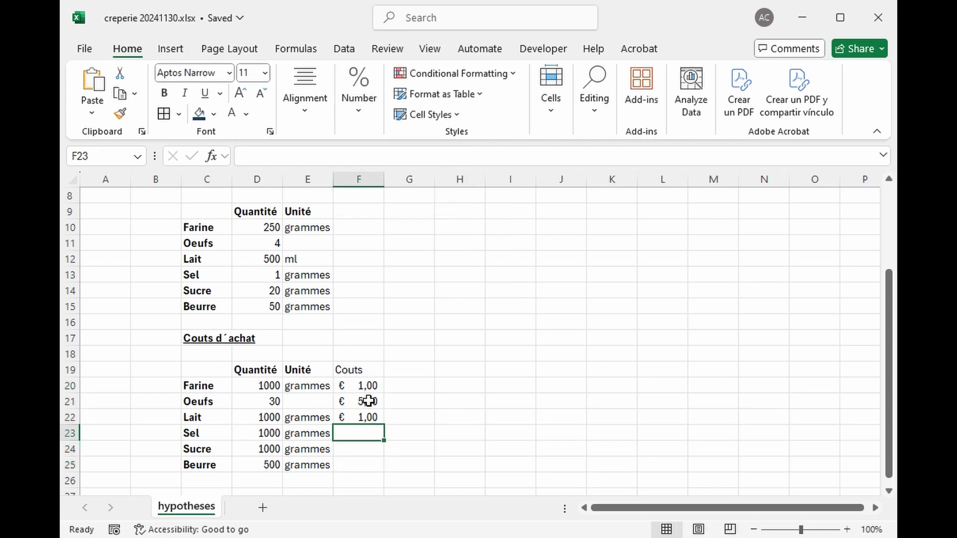
type("2")
key("Return")
type("2")
key("Return")
Bold the F19 Couts header and add another Couts header in F9.
left_click(349, 370)
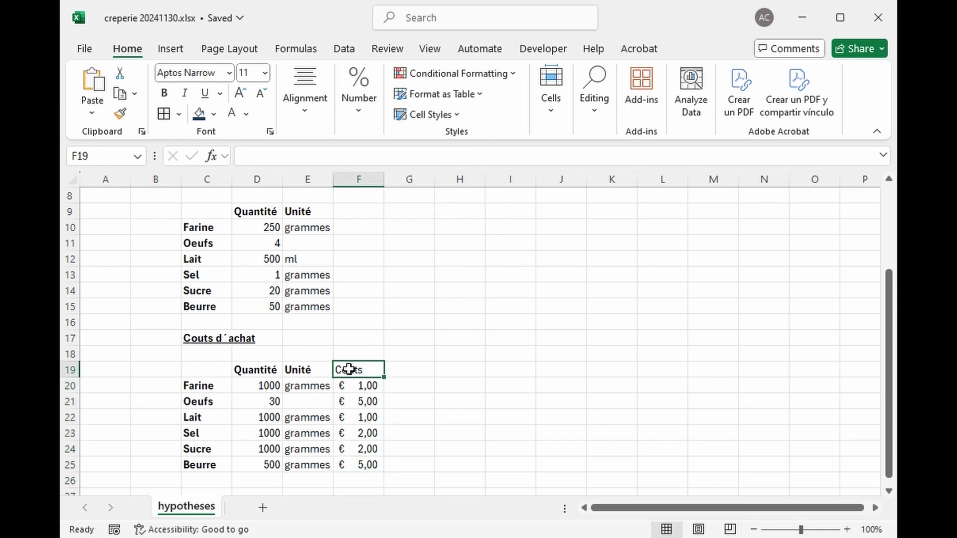
left_click(164, 93)
left_click(359, 212)
type("Couts")
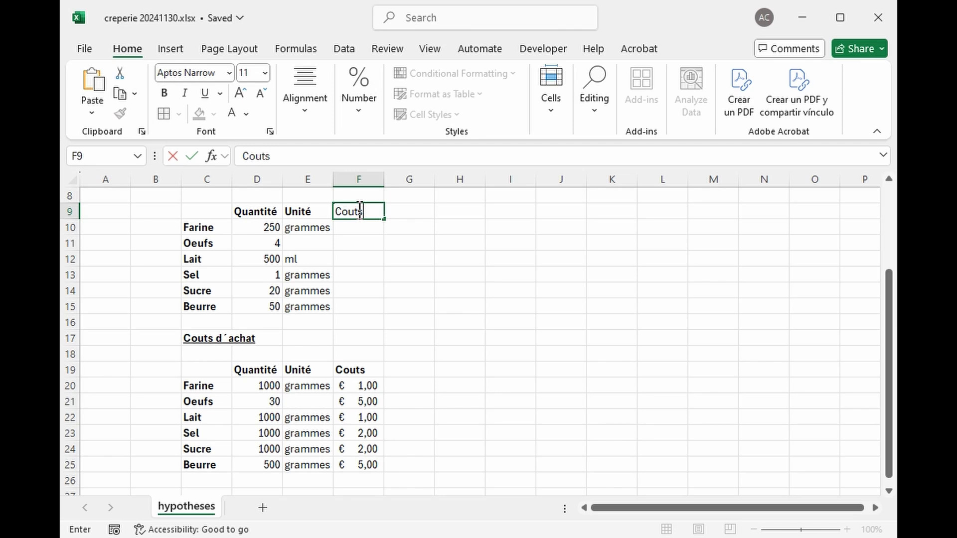
key("Return")
Start an explanatory note in H10 beginning 'On va'.
key("Right")
key("Right")
type("On va")
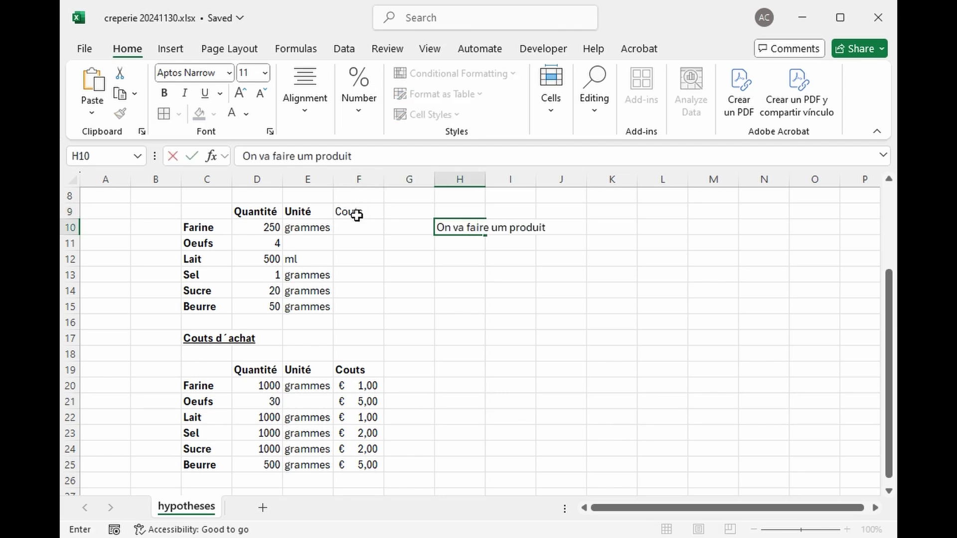
key("Return")
key("Up")
key("Up")
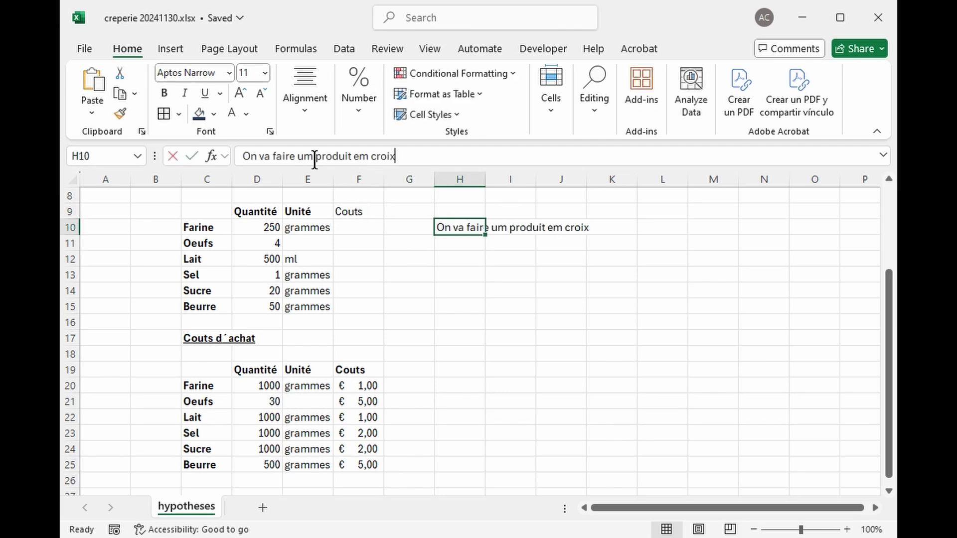
left_click(314, 156)
left_click(352, 156)
Finish the H10 note with 'les couts' and fix the misspelled 'um'.
type("les couts")
key("Return")
left_click(459, 228)
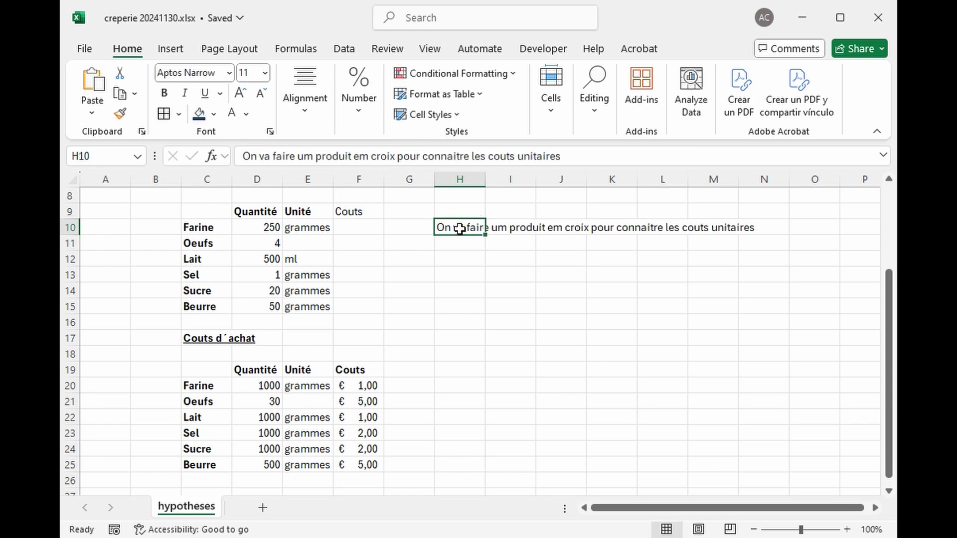
left_click(315, 156)
key("BackSpace")
type("n")
key("Return")
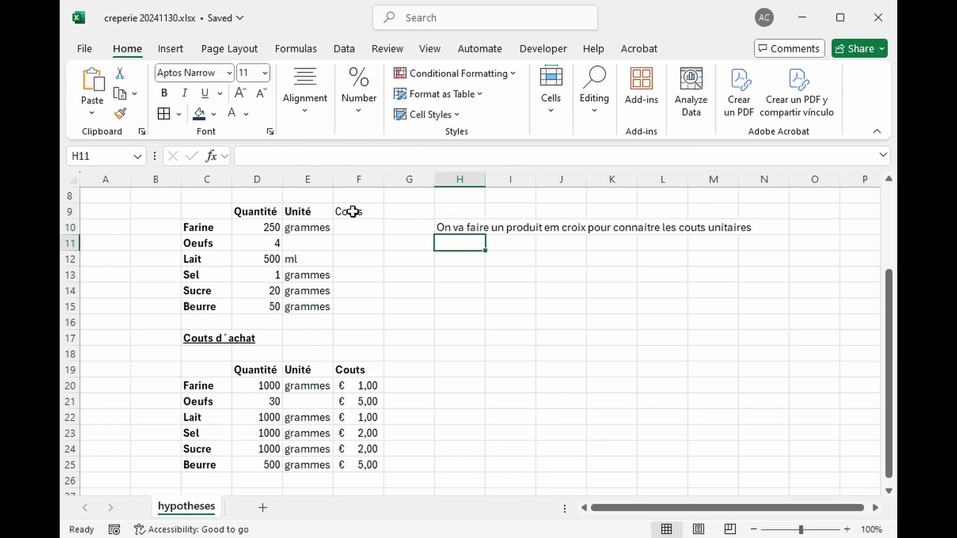
Bold the F9 header and compute costs with =D10*F20/D20, filled down to F15.
left_click(352, 212)
key("ctrl+b")
left_click(358, 227)
type("+")
left_click(268, 228)
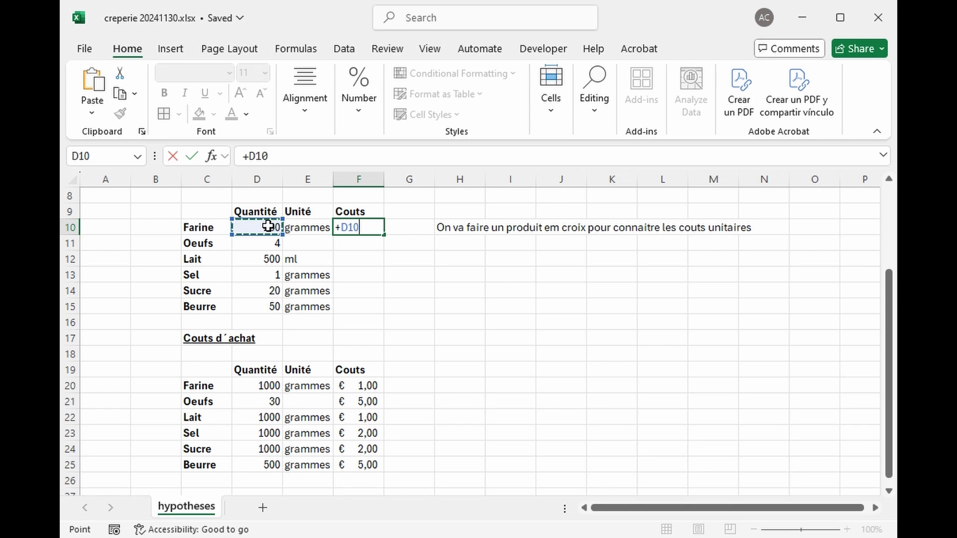
left_click(363, 387)
left_click(264, 387)
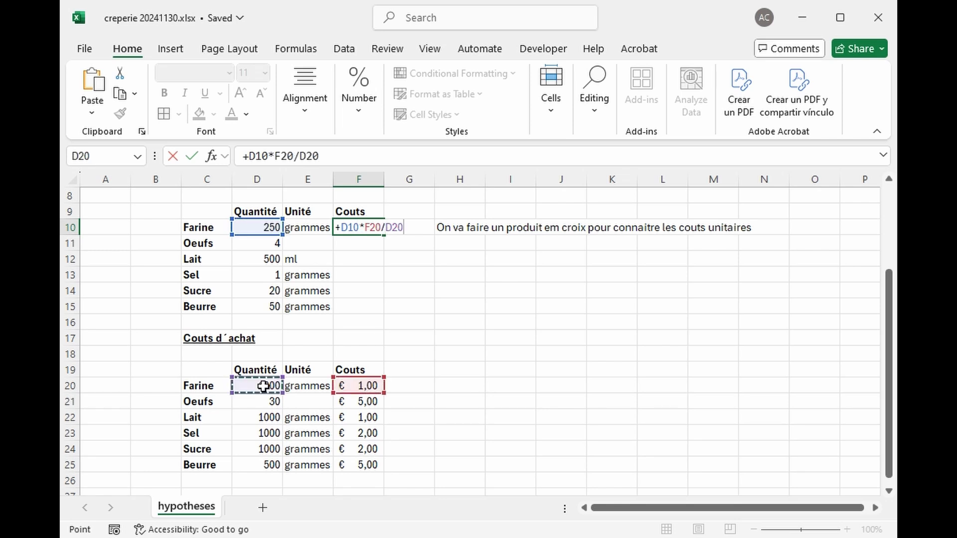
key("Return")
left_click(381, 232)
left_click_drag(384, 237, 384, 317)
Delete the H10 note and apply All Borders to both tables and their headers.
left_click(451, 228)
key("Delete")
left_click_drag(227, 227, 260, 228)
left_click_drag(355, 270, 369, 306)
left_click(164, 114)
left_click_drag(246, 211, 356, 211)
left_click(163, 114)
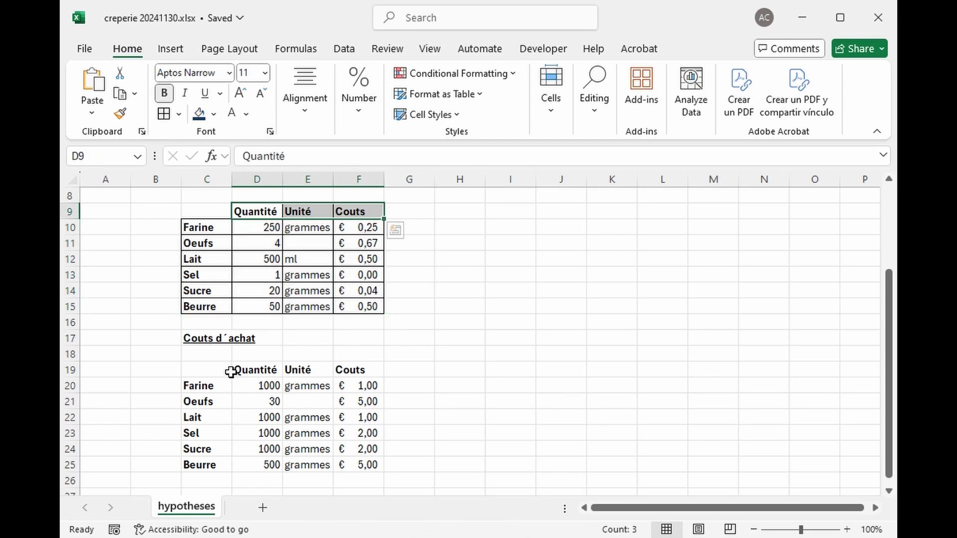
left_click_drag(200, 386, 369, 464)
left_click(163, 113)
left_click_drag(246, 370, 351, 374)
left_click(164, 113)
Insert blank rows at row 16 below the 10-crêpe ingredient table.
scroll(400, 468, "down", 1)
left_click(399, 468)
scroll(400, 468, "down", 1)
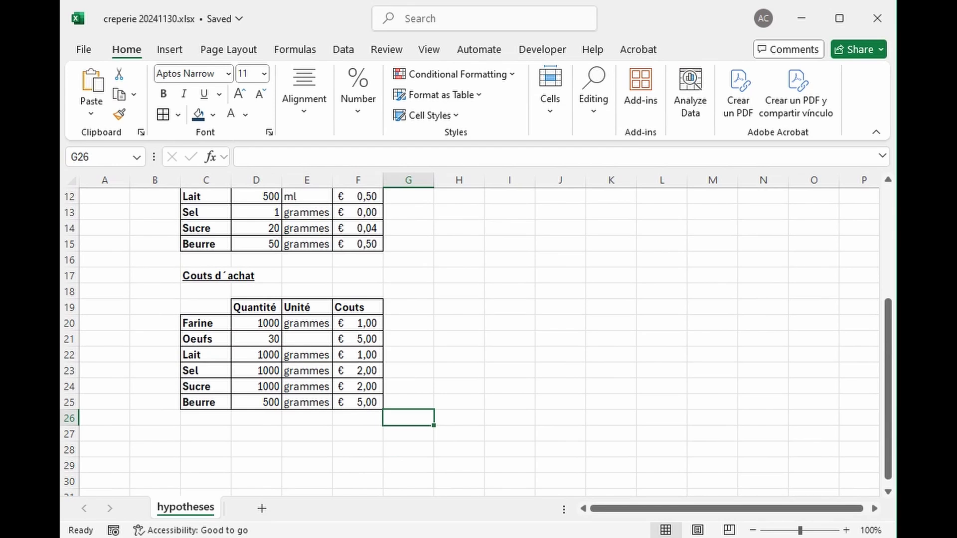
left_click(209, 450)
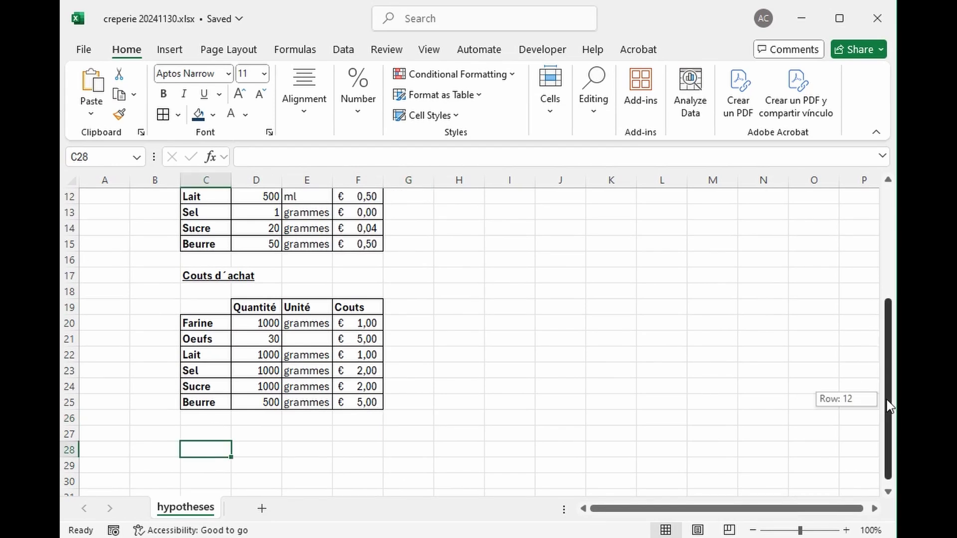
scroll(760, 312, "up", 3)
left_click(69, 385)
key("ctrl+plus")
key("ctrl+plus")
key("ctrl+plus")
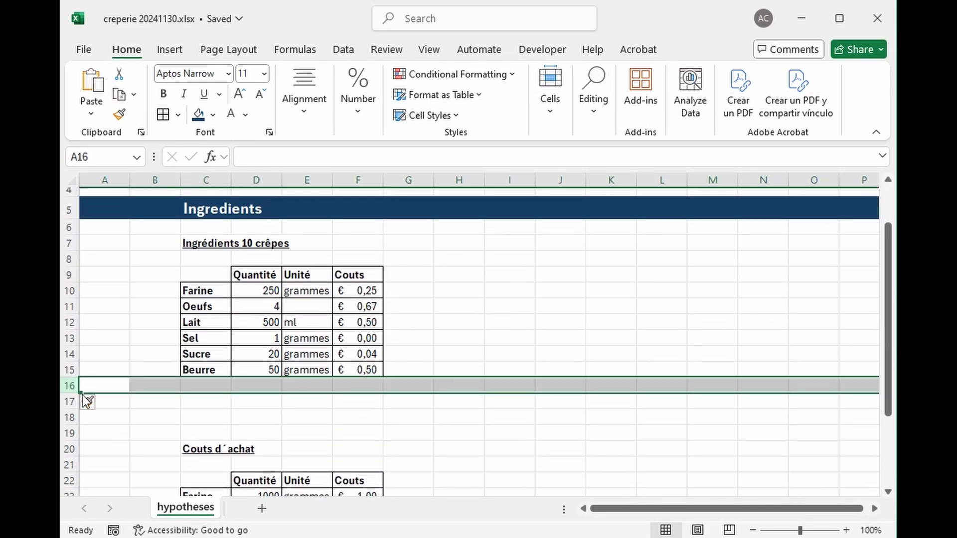
Label C17 'Couts matière pour 10 crêpes'.
left_click(205, 401)
type("Couts pour 10")
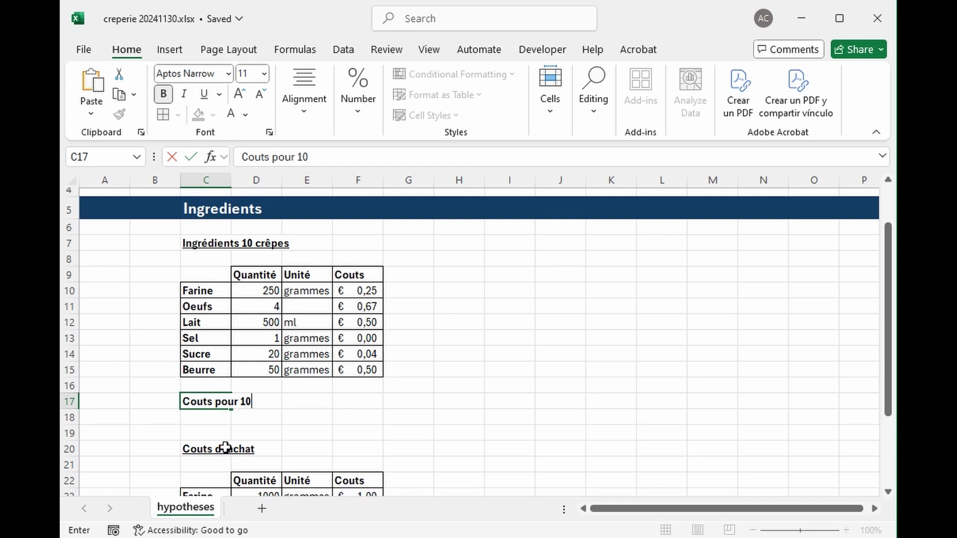
left_click(272, 157)
type("matière")
key("Return")
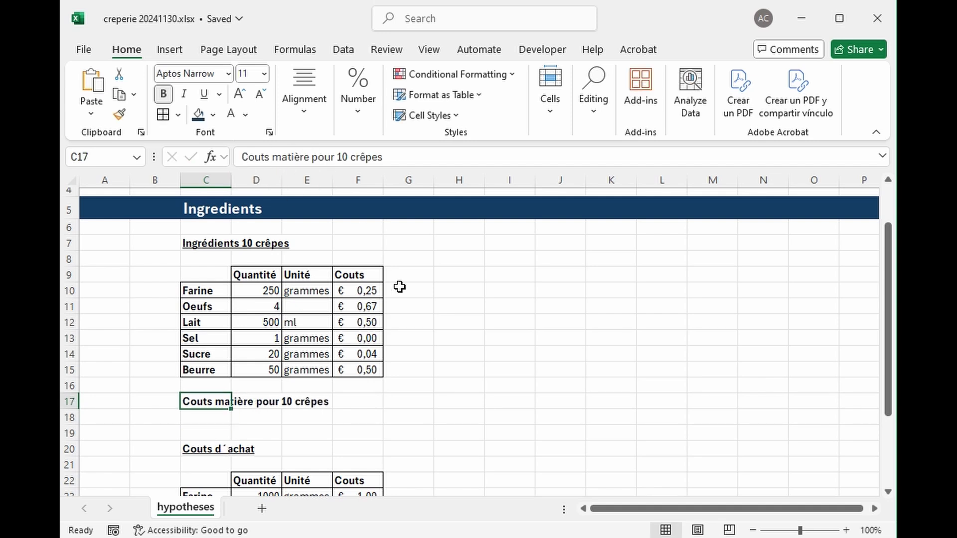
Total the ingredient costs in F17 with =SUM(F10:F15), giving 1,96 €.
key("Up")
key("Right")
key("Right")
key("Right")
type("+sum")
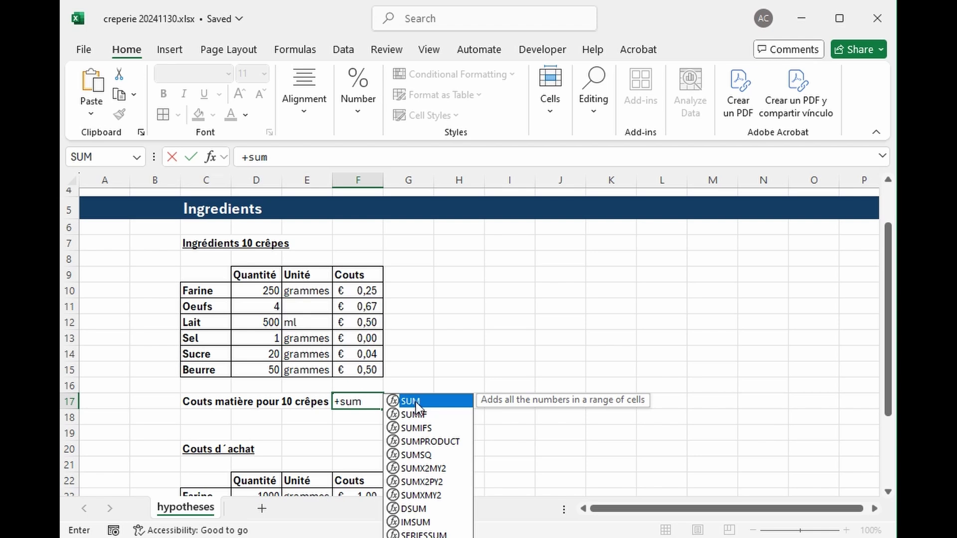
double_click(416, 402)
left_click_drag(359, 292, 360, 374)
key("Return")
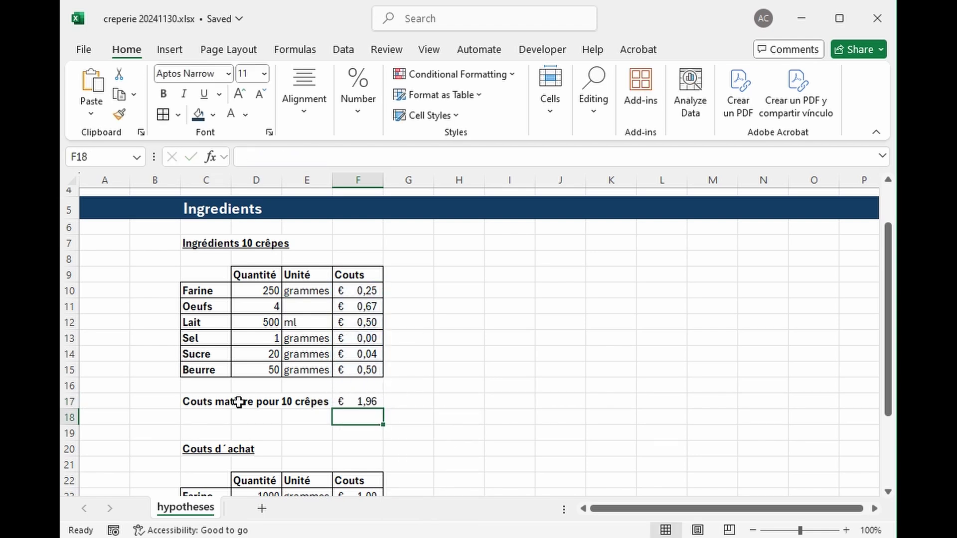
Frame C17:F17 with a thick outside border and start an H10 note 'Vous pouvez indiquer en bleu les cellules…'.
left_click_drag(213, 402, 365, 401)
left_click(231, 316)
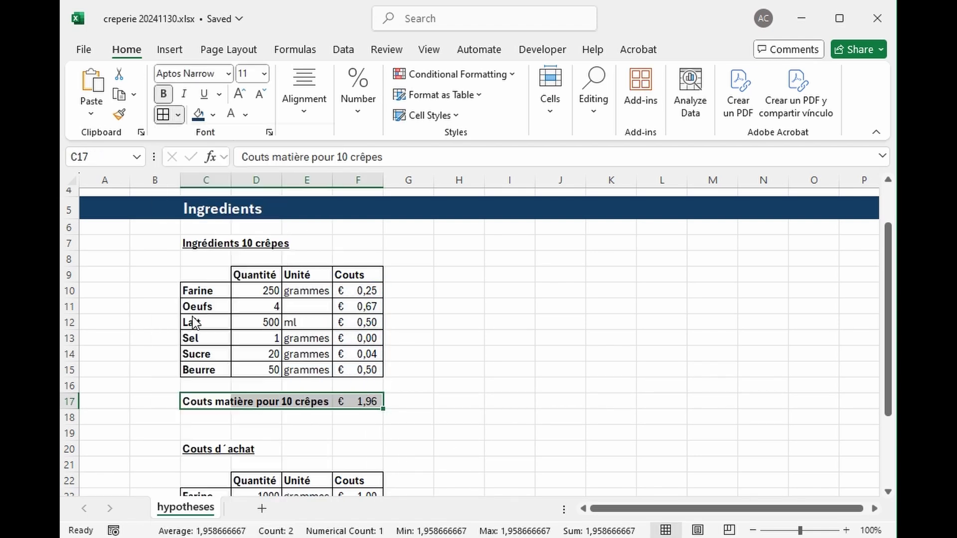
left_click(405, 433)
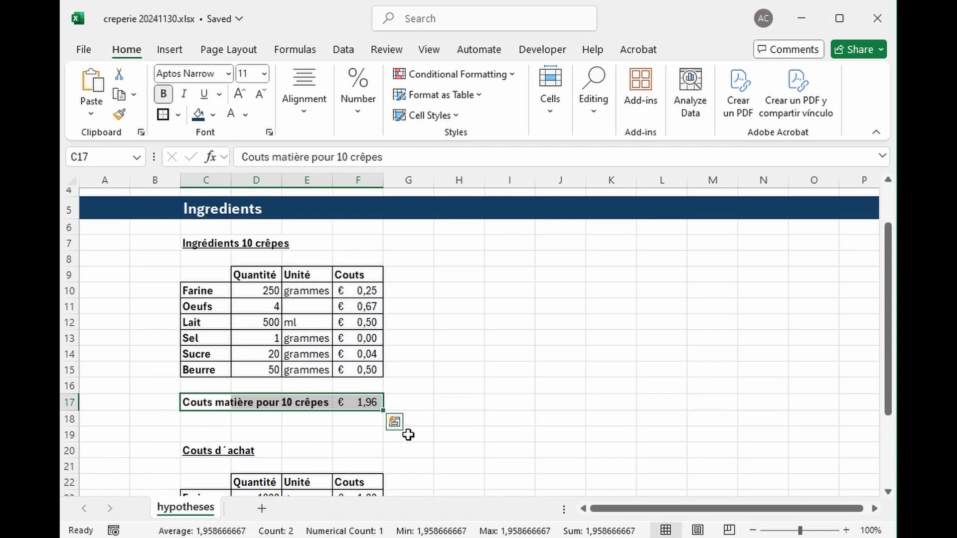
left_click(469, 288)
type("Vous pouvez indiquer en bleu les cellules qui c")
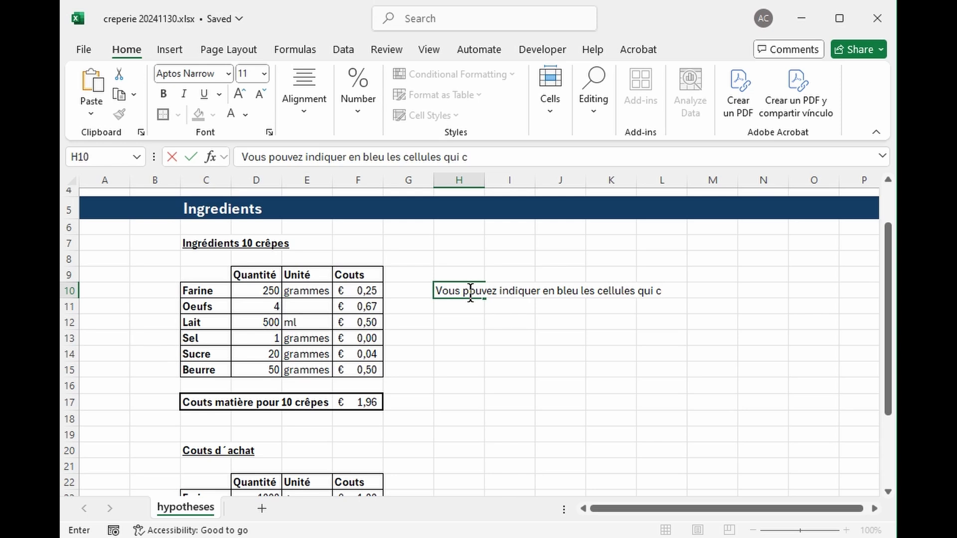
Confirm the note and colour the purchase prices F23:F28 dark blue.
key("Return")
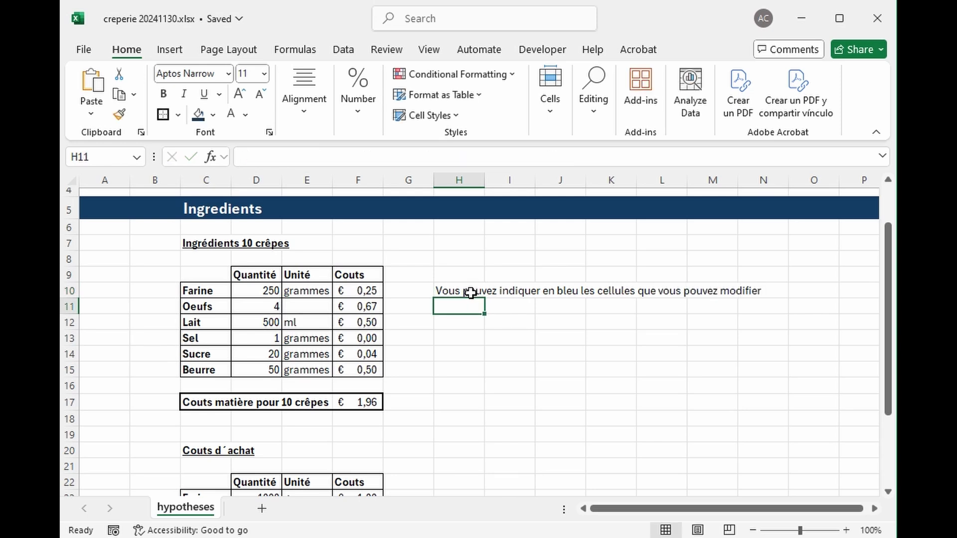
left_click_drag(366, 293, 364, 371)
left_click_drag(888, 358, 883, 416)
left_click_drag(366, 402, 366, 480)
left_click(246, 115)
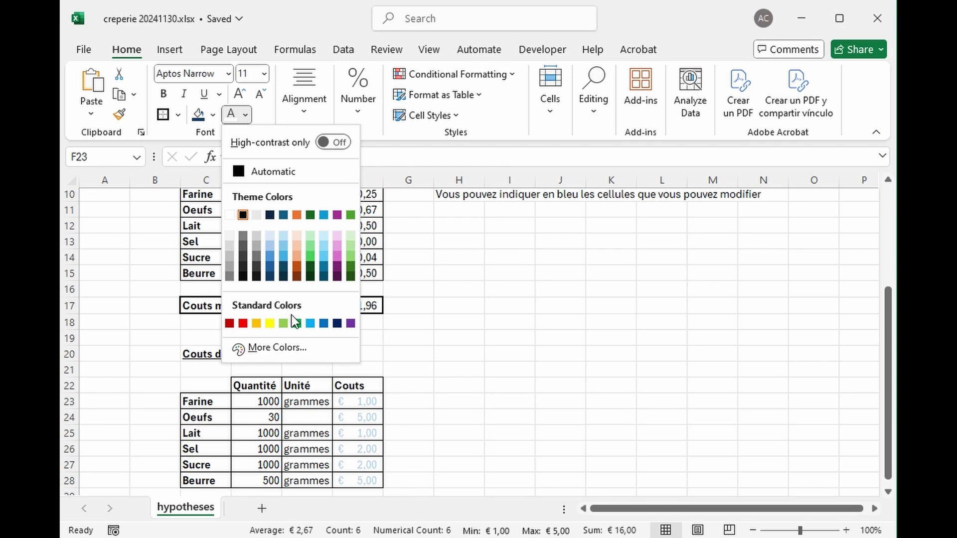
left_click(269, 270)
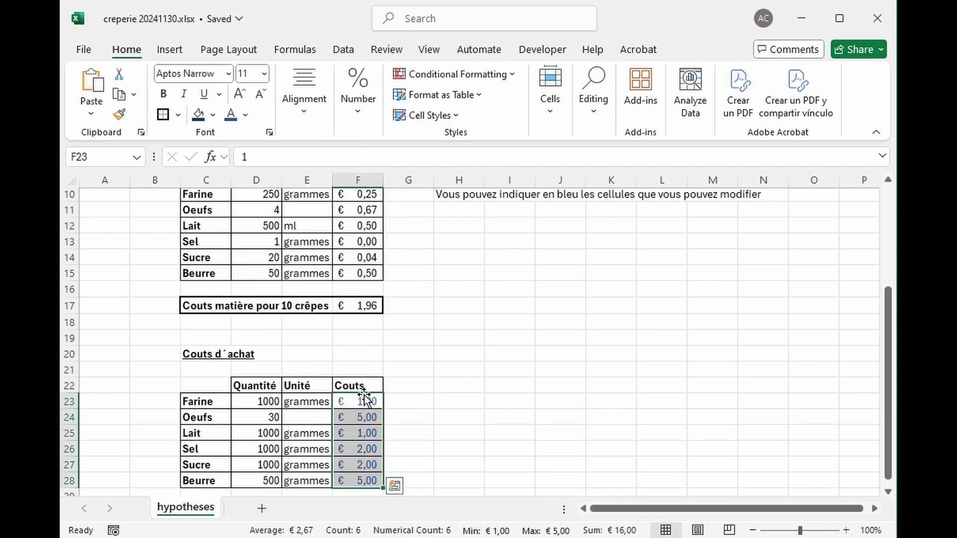
Set the flour purchase cost in F23 to 1,00 €.
left_click(361, 401)
type("100")
key("Return")
key("Up")
type("1")
key("Return")
left_click(440, 197)
Move the 1,96 € material-cost total row to C30 below the purchase table, deleting row 17.
scroll(404, 446, "down", 2)
left_click_drag(199, 213, 375, 209)
key("ctrl+c")
left_click(205, 419)
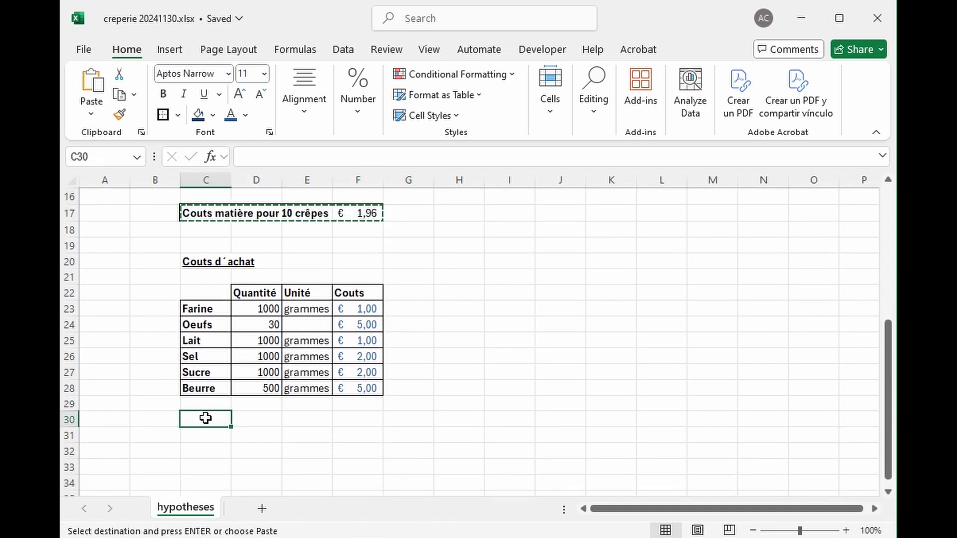
key("ctrl+v")
left_click(69, 212)
key("ctrl+minus")
key("ctrl+minus")
key("ctrl+minus")
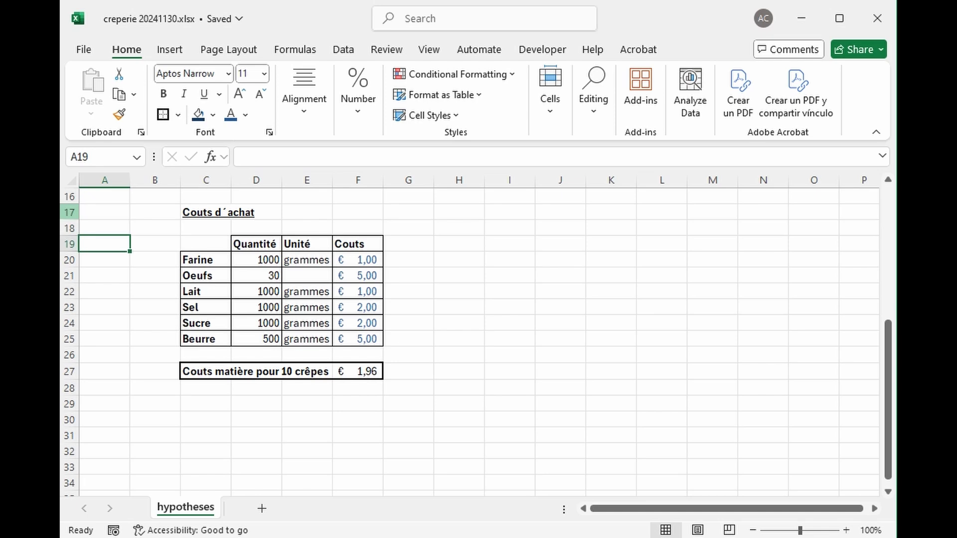
left_click(69, 403)
Fill row 29 dark blue and add the bold size-16 heading 'Materiel équipements et autres' in B29.
left_click(205, 115)
left_click(212, 116)
left_click(181, 410)
left_click(171, 403)
type("Materiel et")
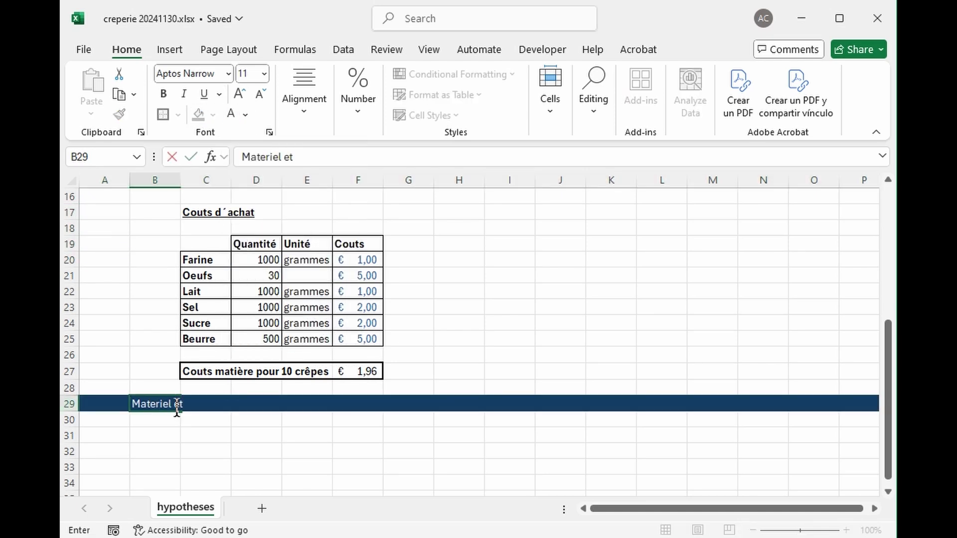
type("el équipements et au")
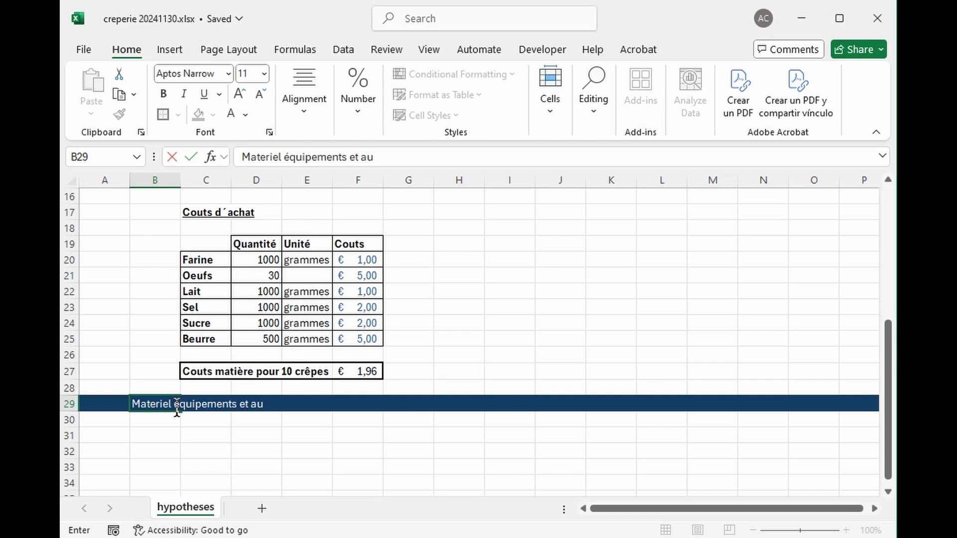
type("tres")
key("Return")
left_click(170, 405)
left_click(163, 94)
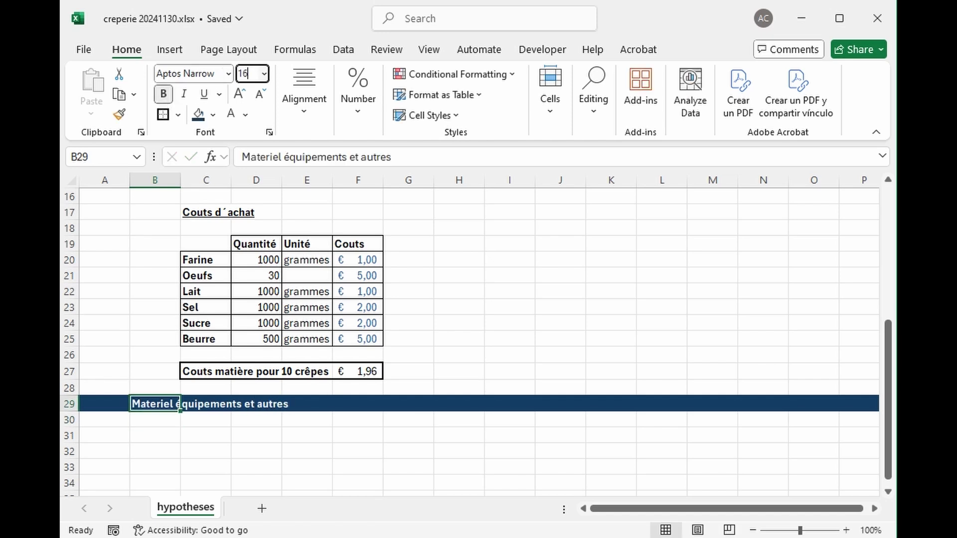
key("Return")
List Camion, Ustensiles, Assurances, Ordinateur and Téléphone in B32:B36, widening column B.
left_click(166, 455)
type("Camion")
key("Return")
type("Ustensiles de cuisine")
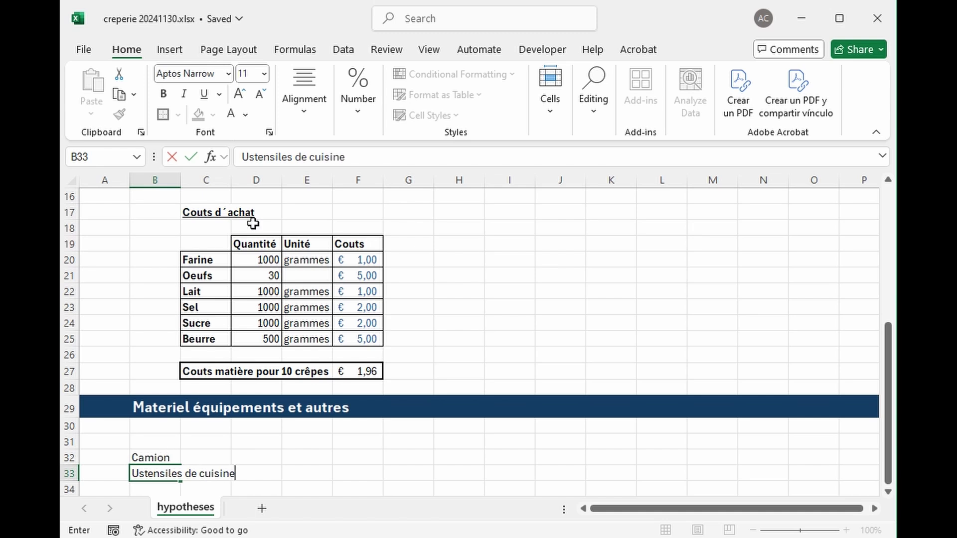
left_click_drag(292, 157, 369, 157)
key("BackSpace")
key("Return")
type("Assurances")
key("Return")
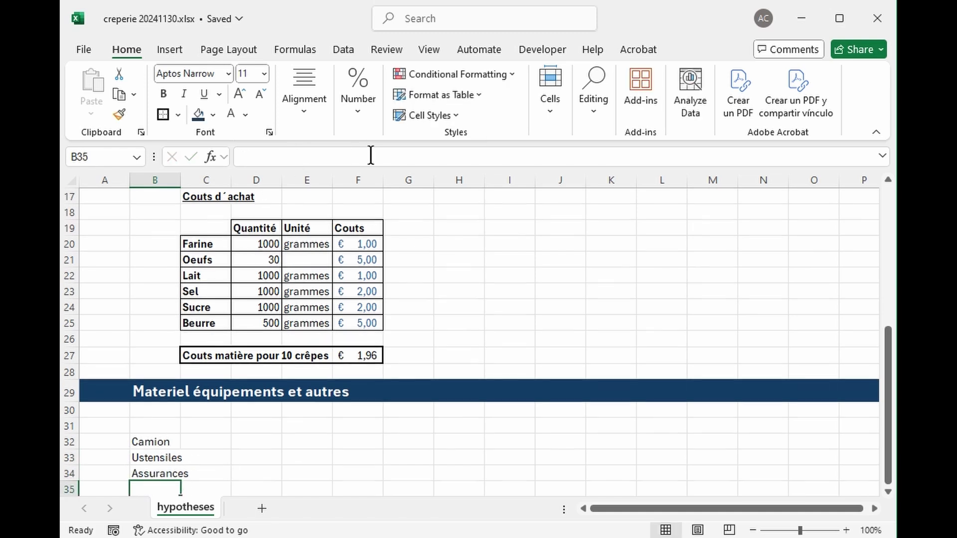
left_click_drag(181, 178, 191, 179)
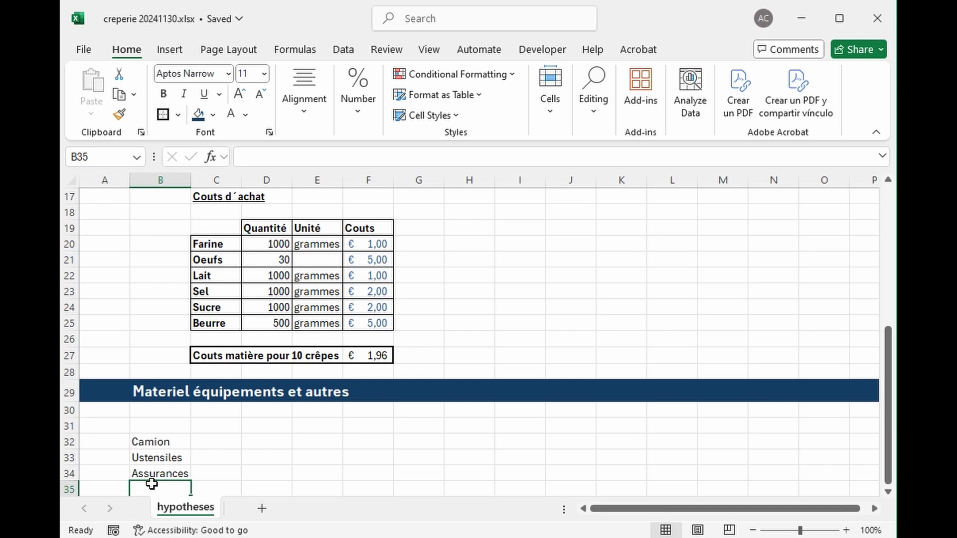
type("Ordinateur")
key("Return")
type("Téléphone portable")
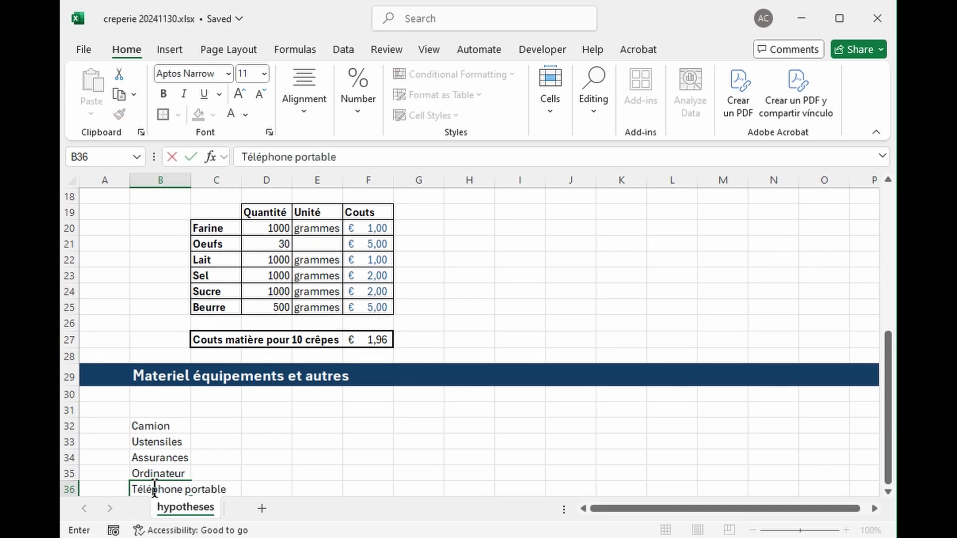
key("BackSpace")
key("BackSpace")
key("BackSpace")
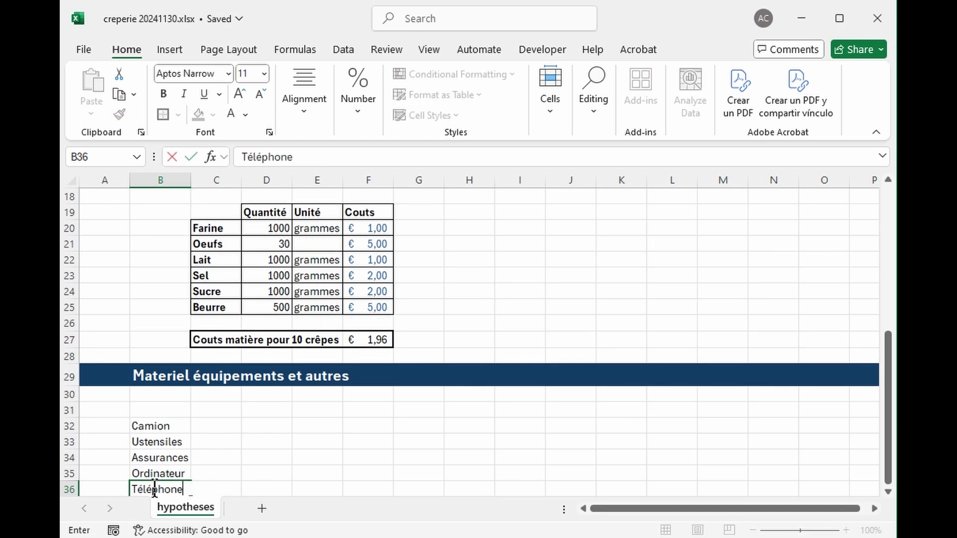
key("BackSpace")
key("Return")
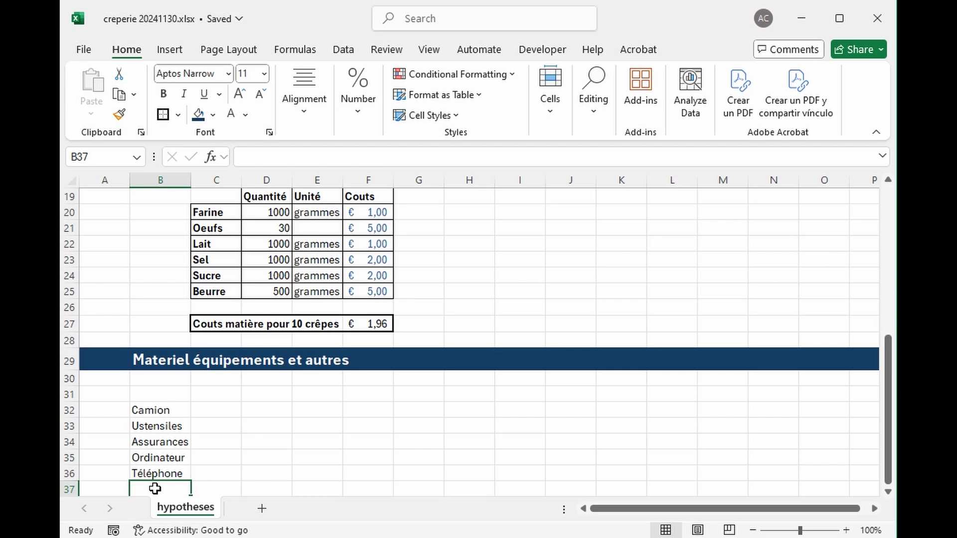
Bold the five items, add a Couts header in C31 and cost Camion at 5000.
left_click_drag(169, 411, 169, 474)
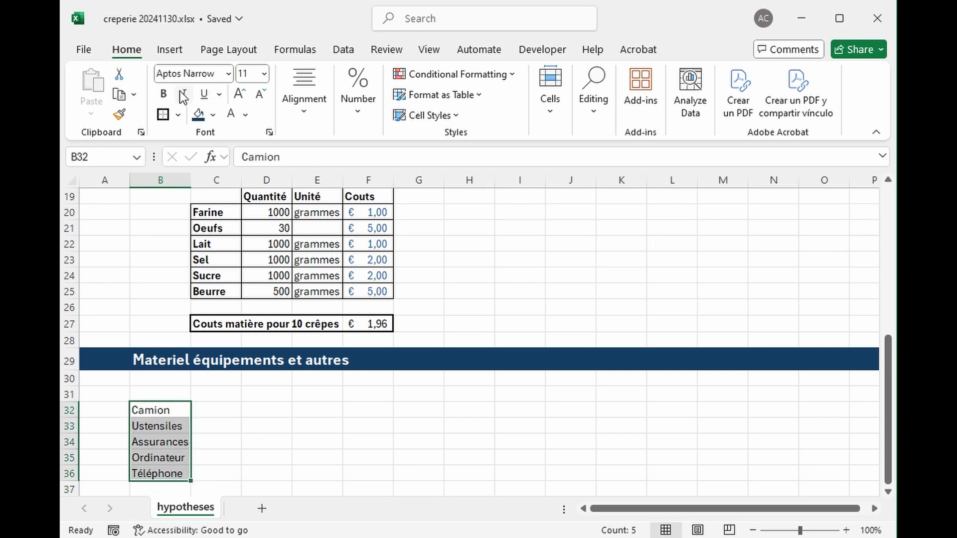
left_click(163, 93)
left_click(232, 394)
type("Couts")
key("Return")
key("alt+Tab")
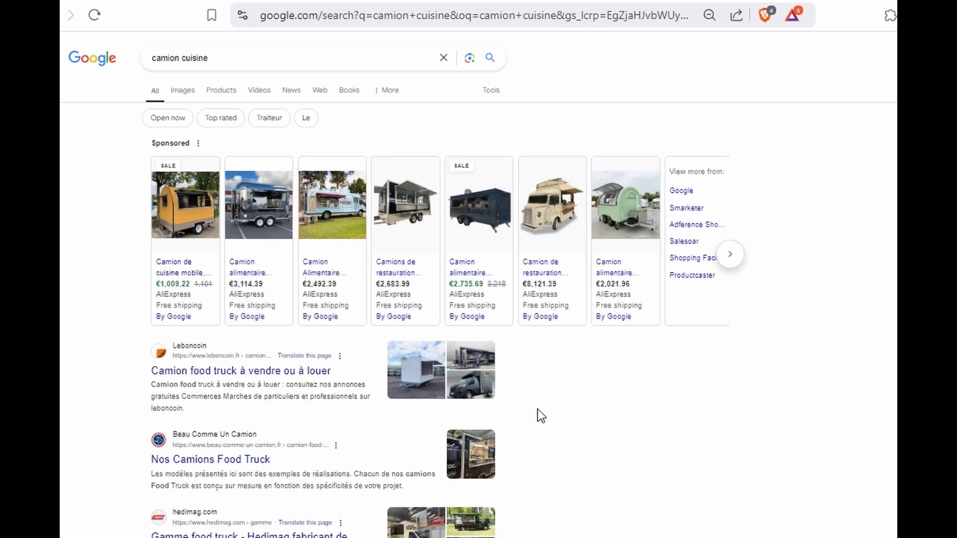
key("alt+Tab")
type("5000")
key("ctrl+Return")
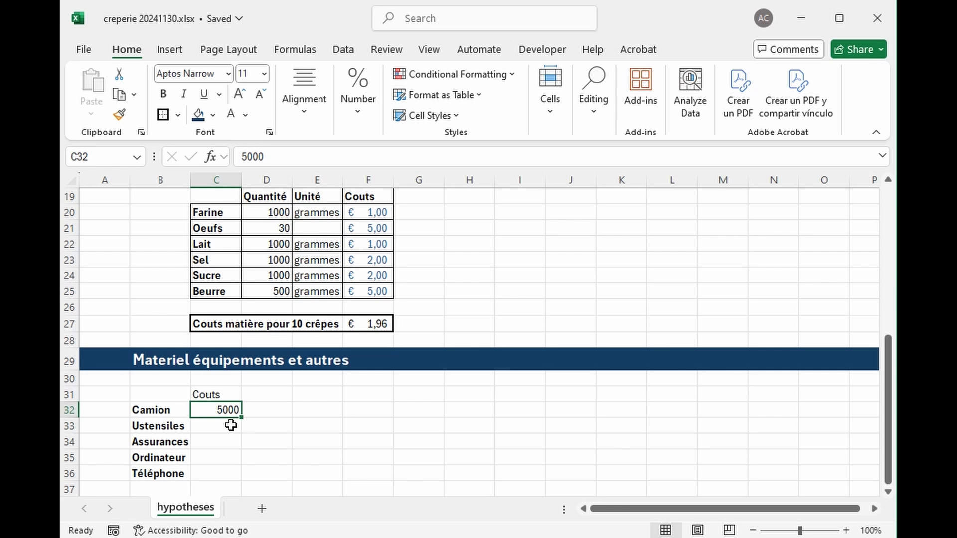
Apply euro accounting format to the cost cells C32:C36.
left_click(354, 118)
left_click(364, 181)
left_click(381, 269)
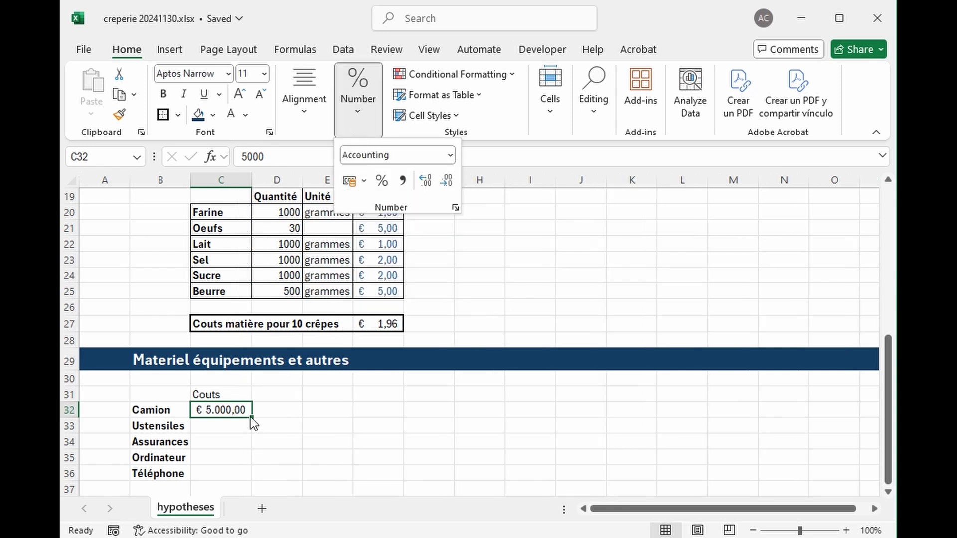
left_click_drag(236, 417, 229, 475)
left_click(358, 100)
left_click(364, 181)
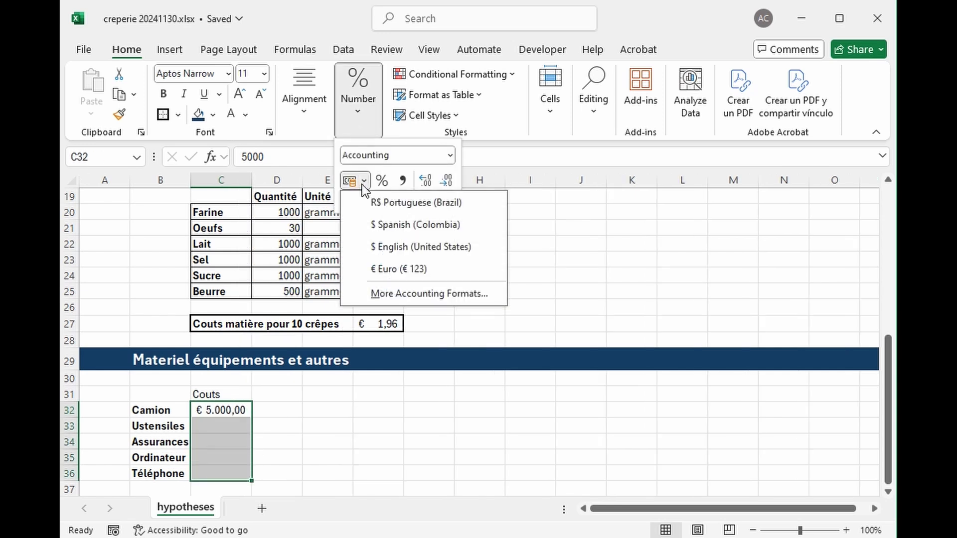
left_click(373, 268)
Enter costs of 500 for Ustensiles, 600 for Ordinateur and 300 for Téléphone.
left_click(220, 425)
type("500")
key("Return")
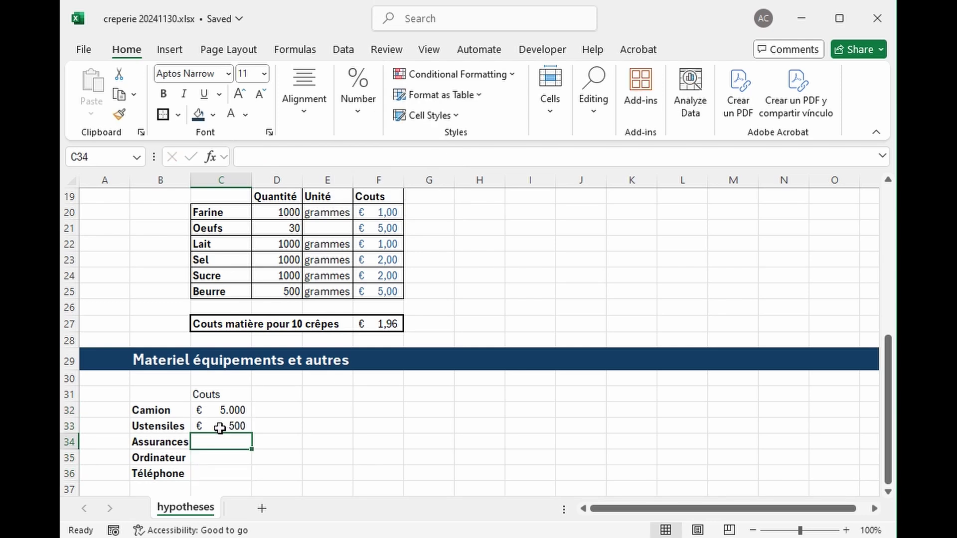
key("Return")
type("600")
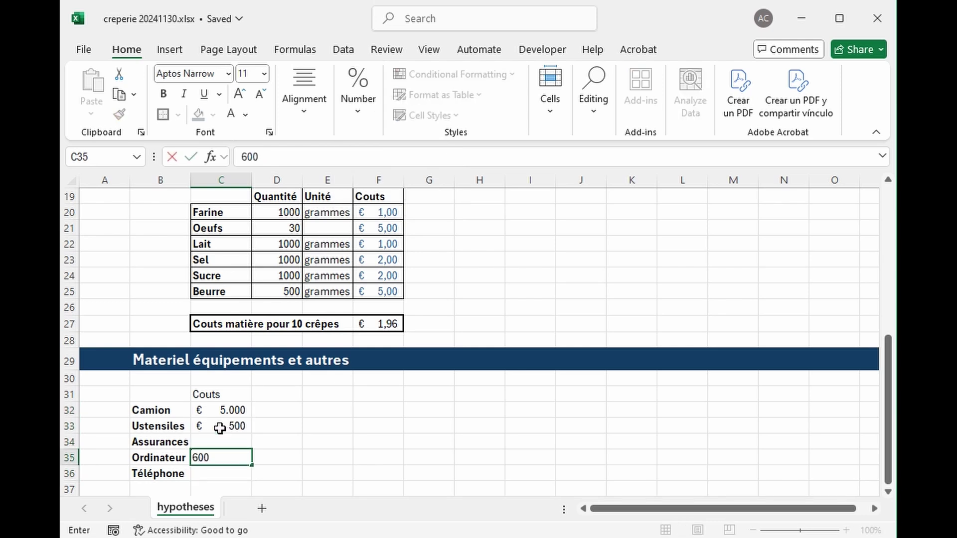
key("Return")
type("300")
key("Return")
Add an Internet item costing 30 and give Assurances a cost of 150.
key("Left")
type("Internet")
key("Return")
key("Up")
key("Right")
type("30")
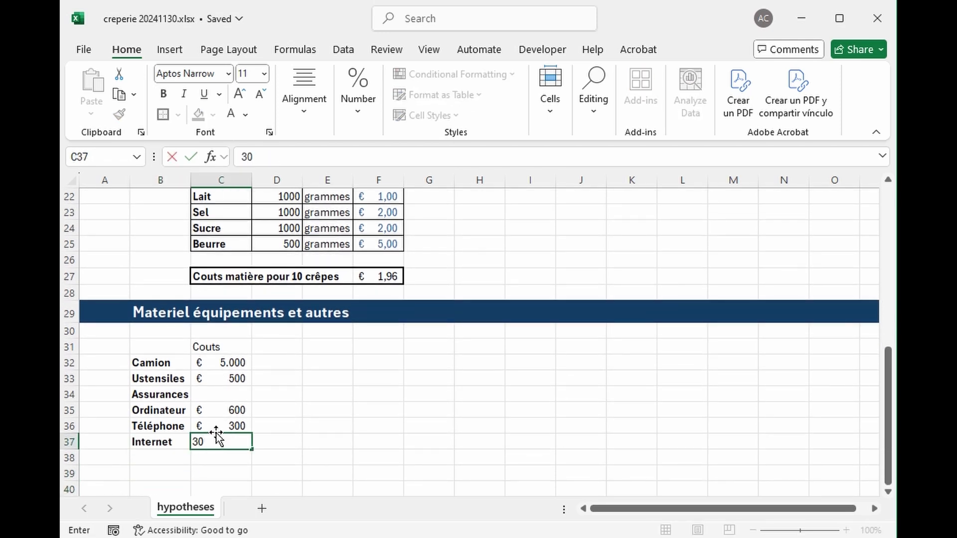
key("Return")
key("Up")
key("Up")
key("Up")
key("Up")
type("15")
key("Return")
key("Up")
key("Up")
key("Up")
Add a Fréquence achat column in D31 with 1, 1, mensuel, 1 and a 'Ne pas oublier' reminder.
key("Right")
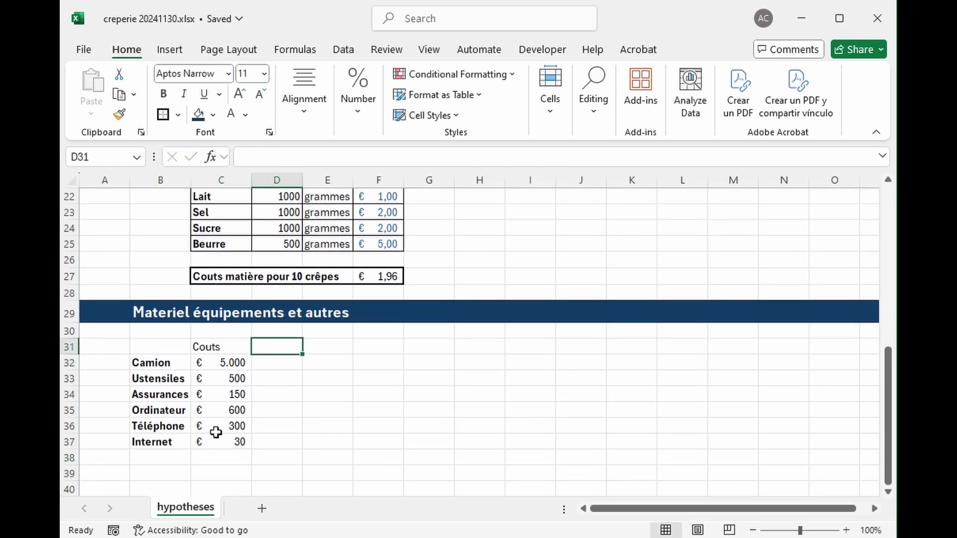
type("Fréquence achat")
key("Return")
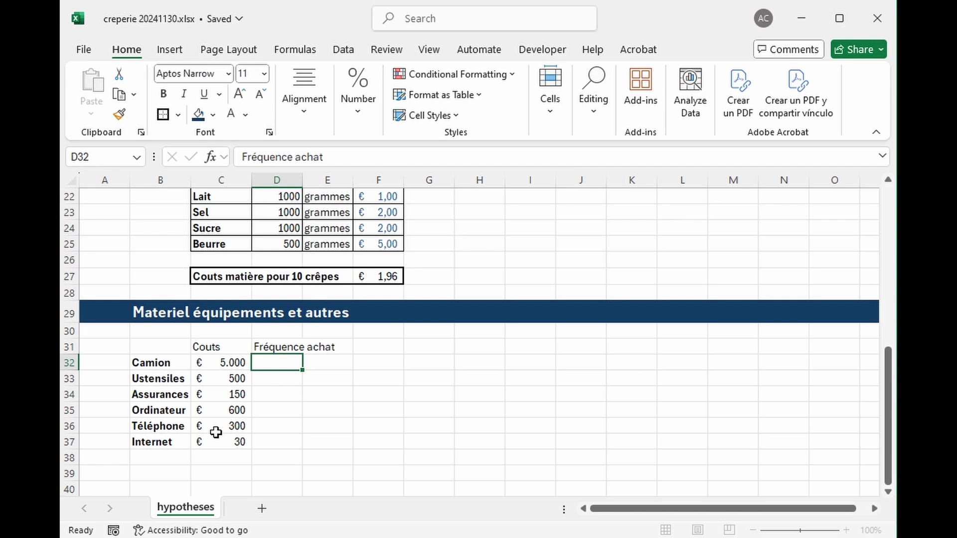
type("1")
key("Return")
type("1")
key("Return")
type("mensuel")
key("Return")
type("1")
key("Return")
key("Return")
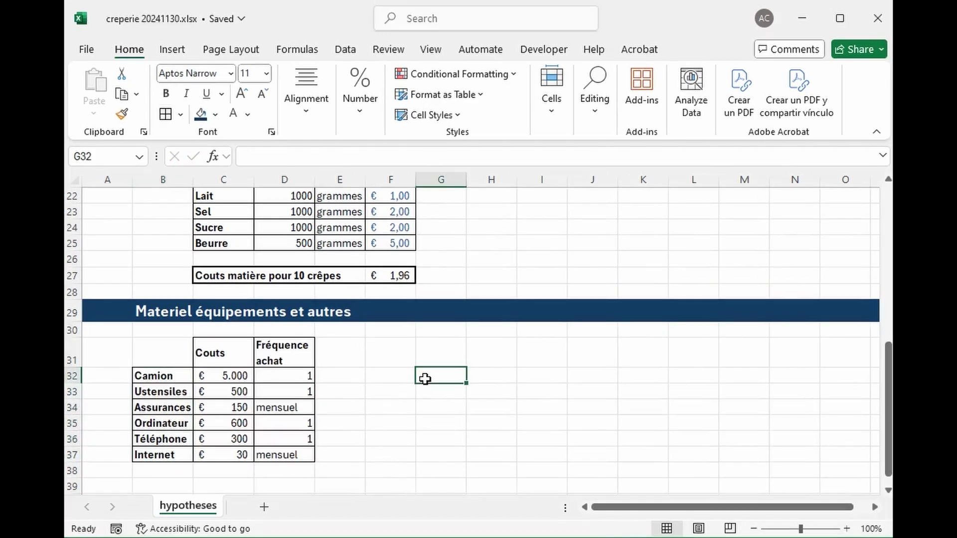
type("N")
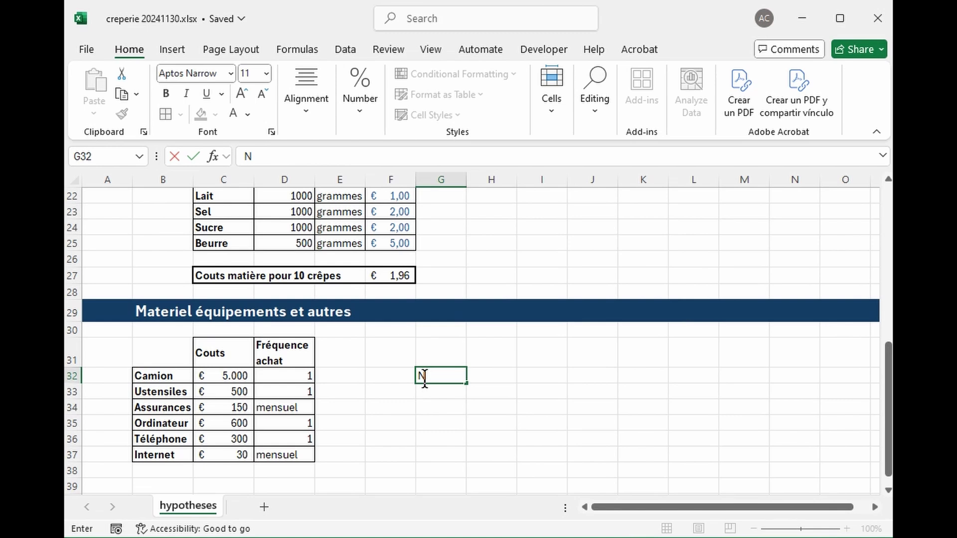
type("e pas oublier de sauvegarder à chaque étape ctrl+S")
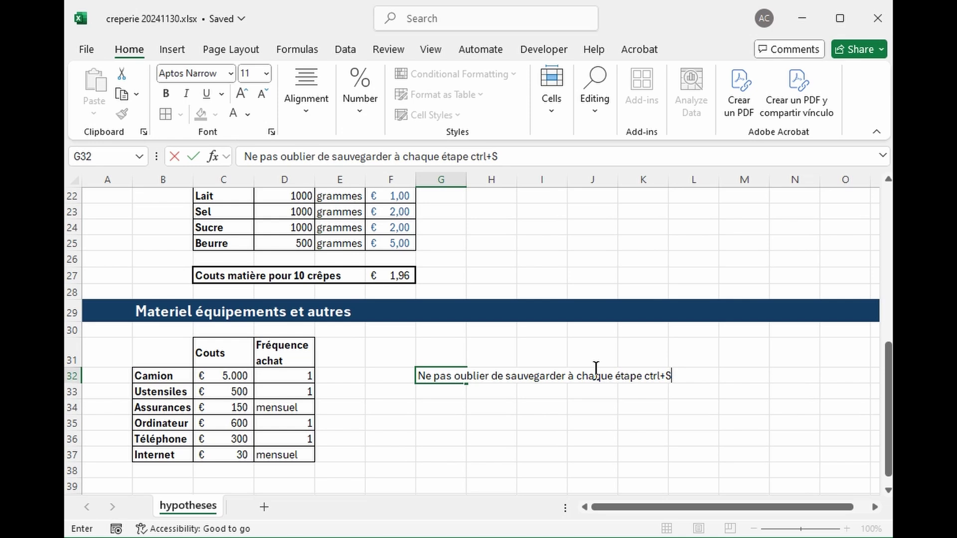
key("ctrl+Return")
Review the ingredient tables and the crêpe recipe in the browser, then return to the sheet.
key("Up")
key("Up")
key("Up")
key("Up")
key("Up")
key("Up")
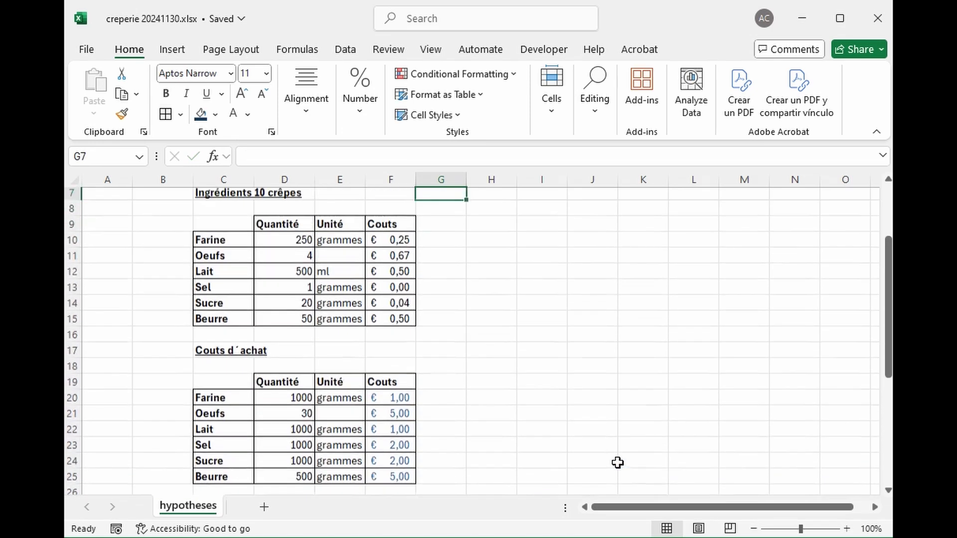
key("Right")
key("Down")
key("Down")
key("Down")
key("Down")
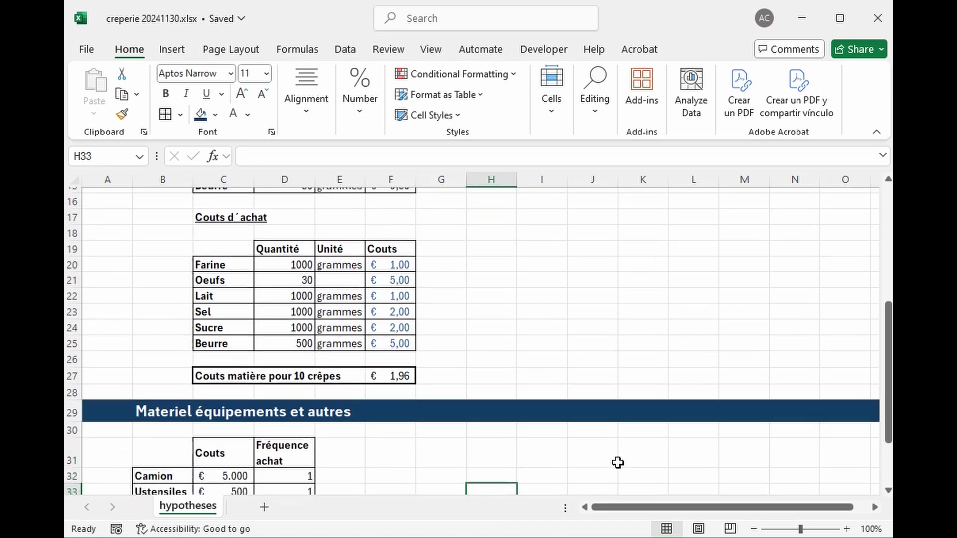
key("Down")
key("Down")
key("Down")
key("Up")
key("alt+Tab")
scroll(575, 372, "down", 1)
scroll(575, 372, "down", 3)
scroll(575, 372, "down", 2)
scroll(575, 372, "down", 1)
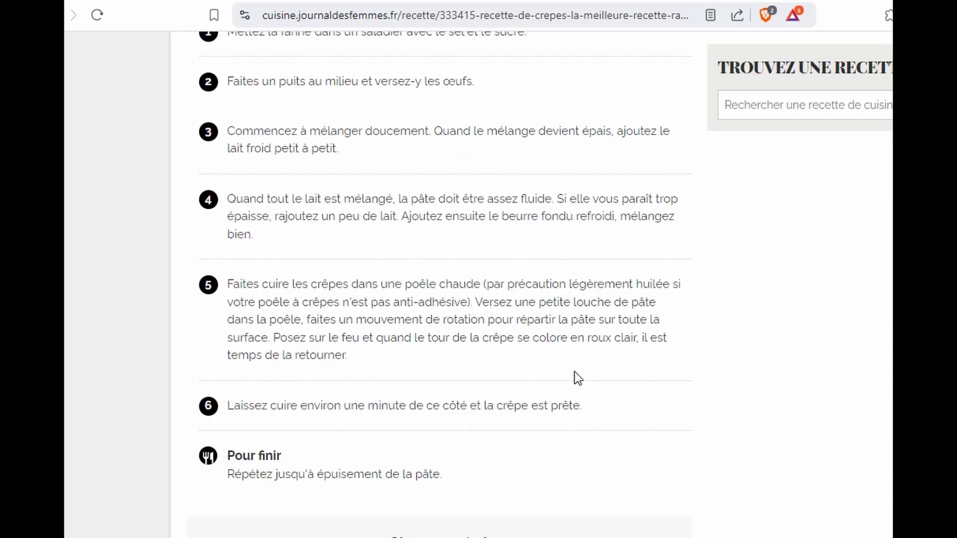
scroll(575, 372, "down", 2)
scroll(575, 372, "down", 1)
scroll(575, 372, "up", 1)
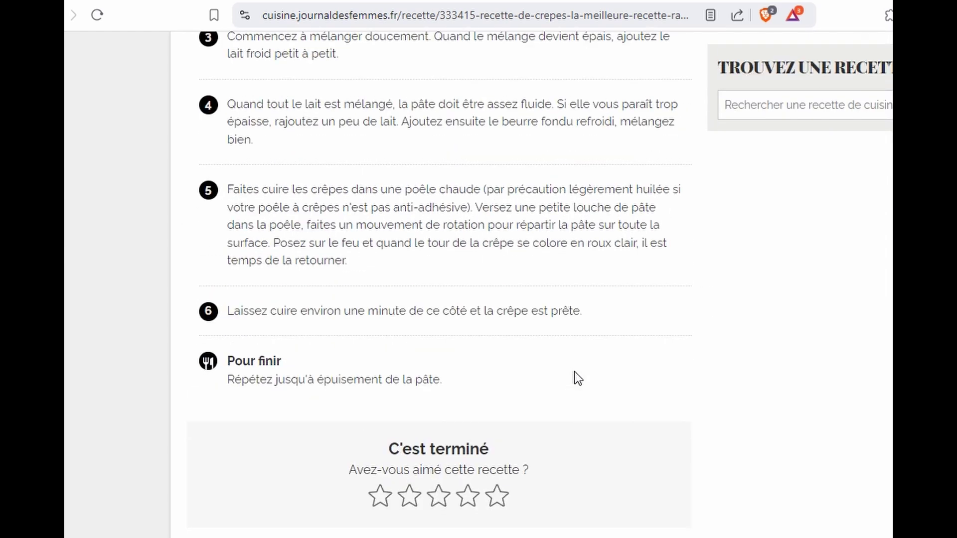
scroll(575, 372, "up", 2)
key("alt+Tab")
left_click(421, 412)
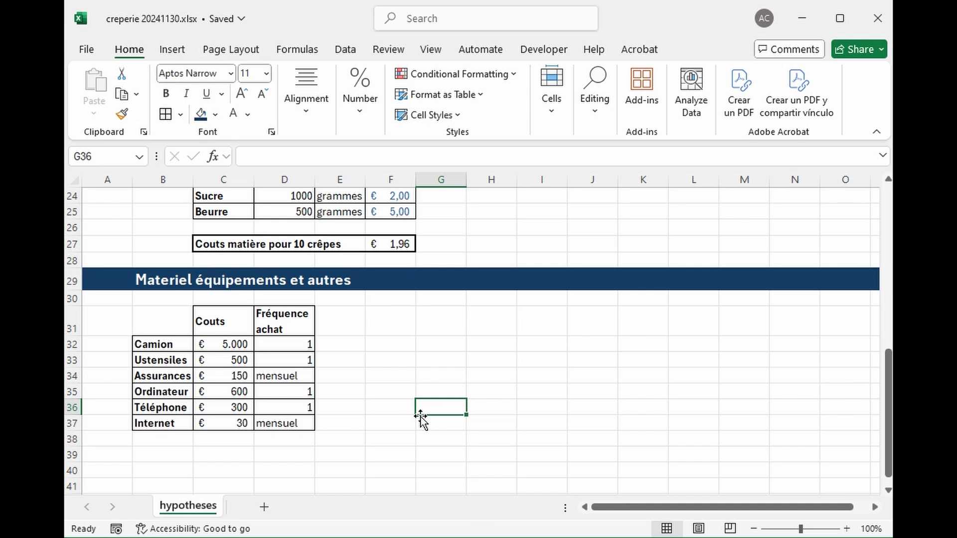
Fill row 39 dark blue and title it 'Operations' at size 16.
left_click(72, 455)
left_click(201, 114)
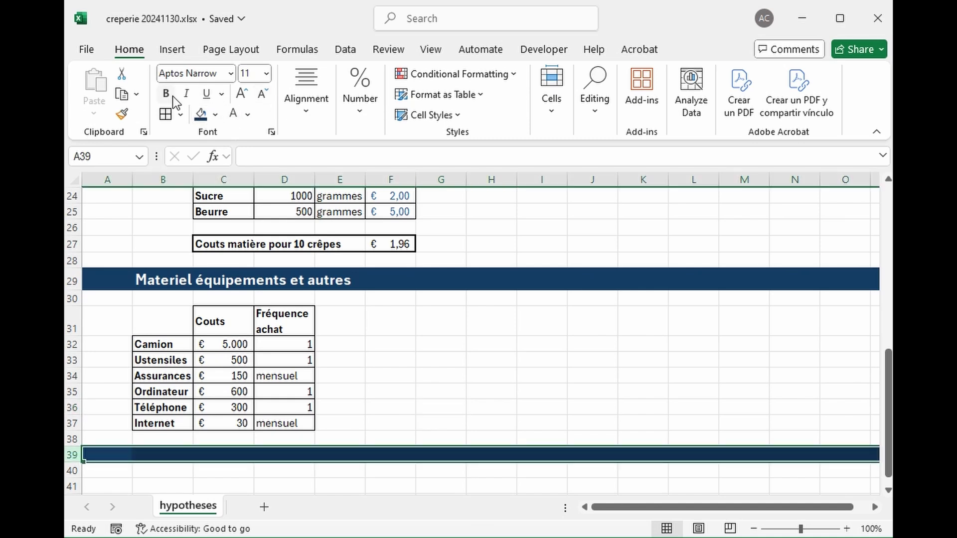
left_click(257, 74)
type("16")
key("Return")
key("Right")
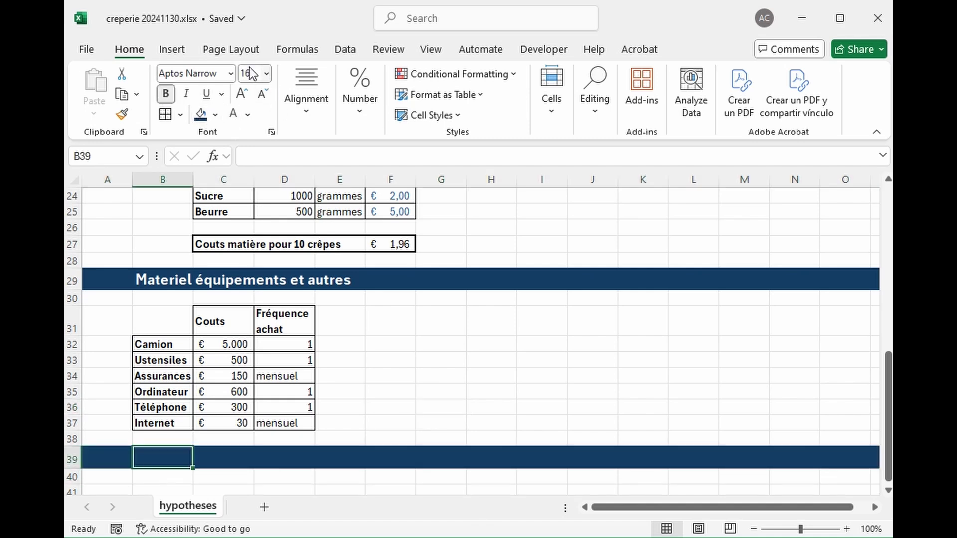
type("Operations")
key("Return")
key("Return")
Enter the bold, underlined heading 'Temps de préparation et de cuisson' in B41.
type("Temps de préparatio")
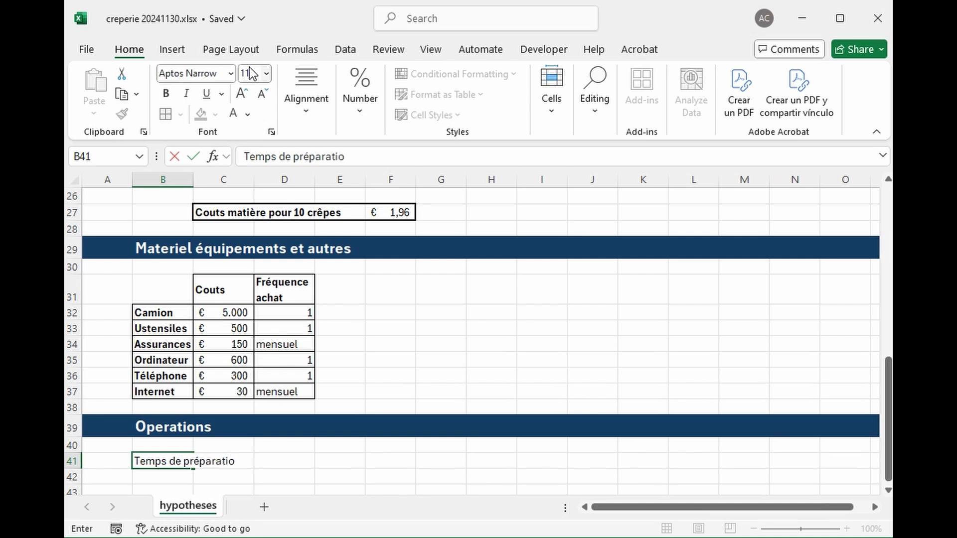
type("n")
key("Return")
key("Up")
left_click(351, 157)
type("et de")
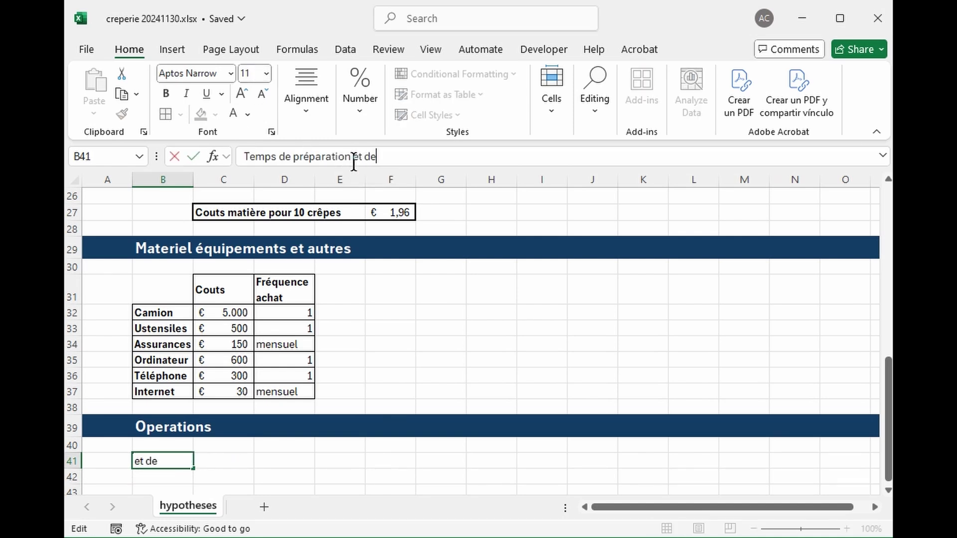
key("ctrl+Return")
left_click(209, 94)
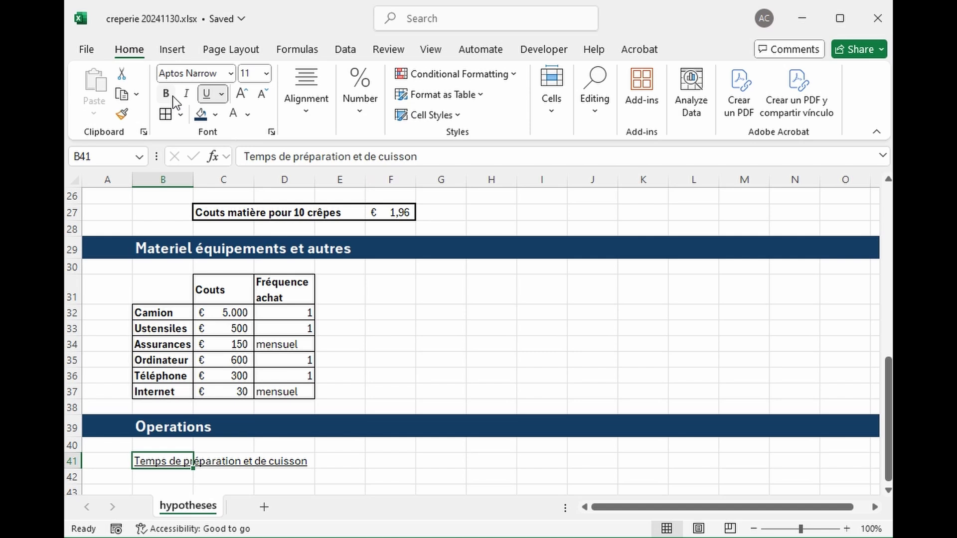
left_click(166, 95)
Add Préparation and Cuisson labels below and extend the heading with 'pour 10 crêpes'.
key("Down")
key("Down")
type("Préparation")
key("Return")
type("cuisson")
left_click(245, 156)
key("Delete")
type("C")
key("Return")
key("Up")
key("Up")
key("Up")
left_click(441, 156)
type("pour 10")
type("êpes")
key("Return")
key("Return")
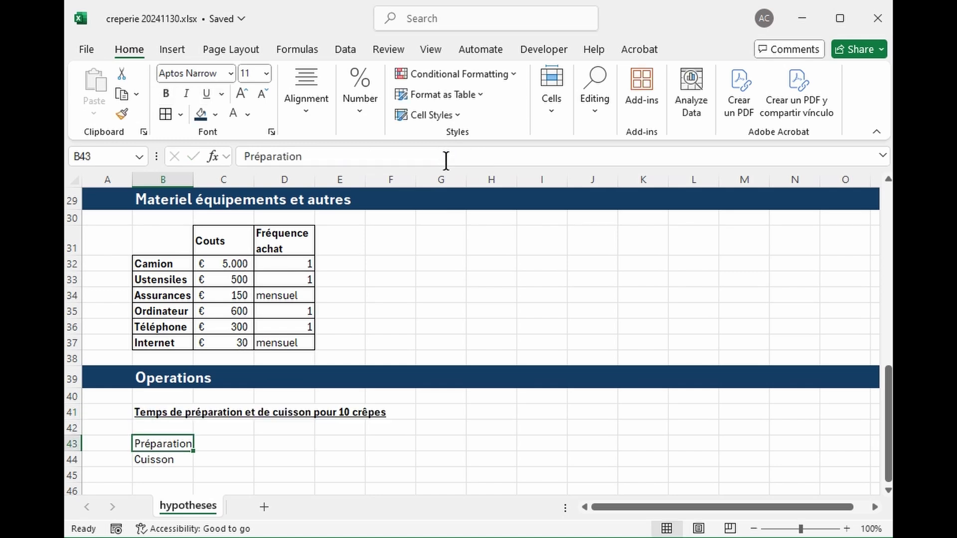
Check the crêpe recipe in the browser, then return to the spreadsheet.
key("alt+Tab")
scroll(447, 161, "up", 3)
scroll(446, 161, "up", 4)
scroll(447, 162, "up", 4)
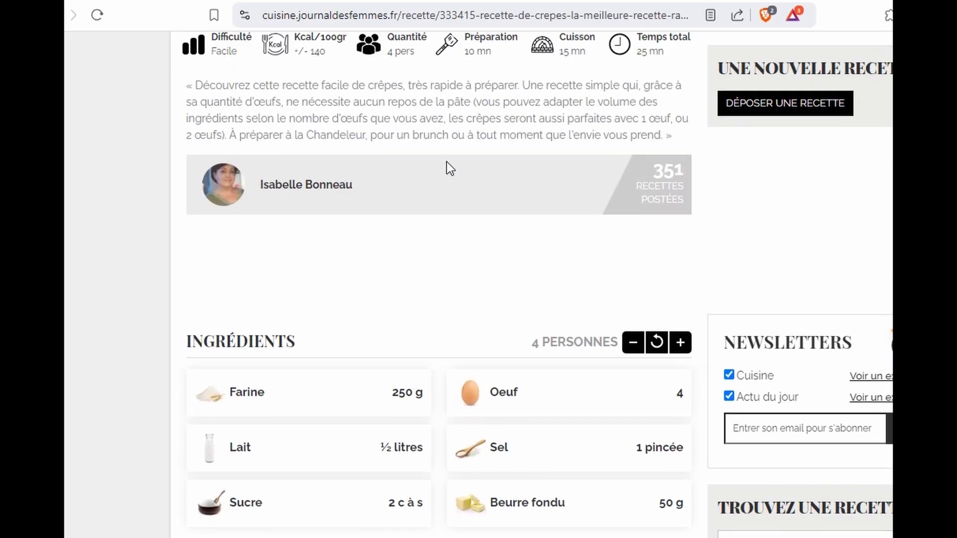
scroll(447, 161, "up", 2)
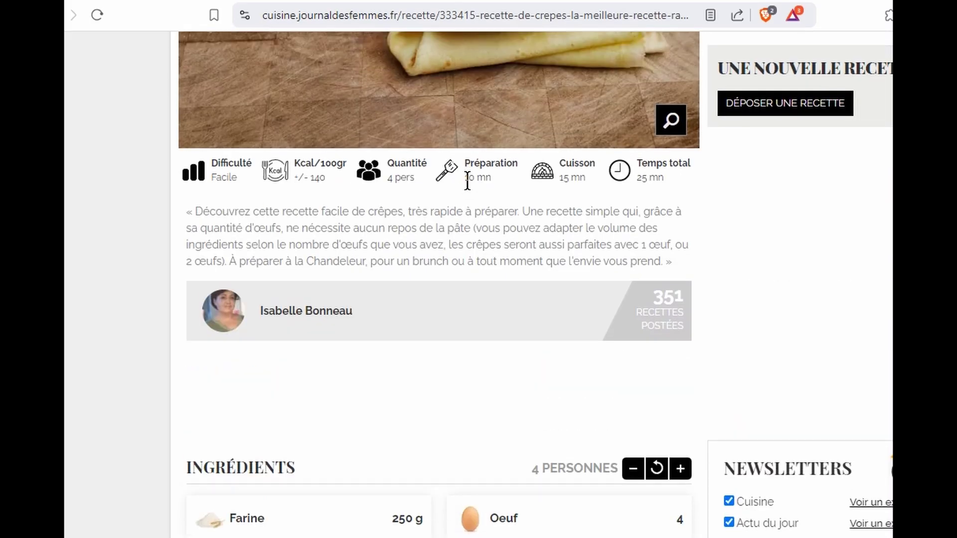
key("alt+Tab")
Enter 10 minutes for Préparation and insert a row above it with a 'minutes' header.
left_click(231, 444)
type("10")
key("Tab")
key("shift+space")
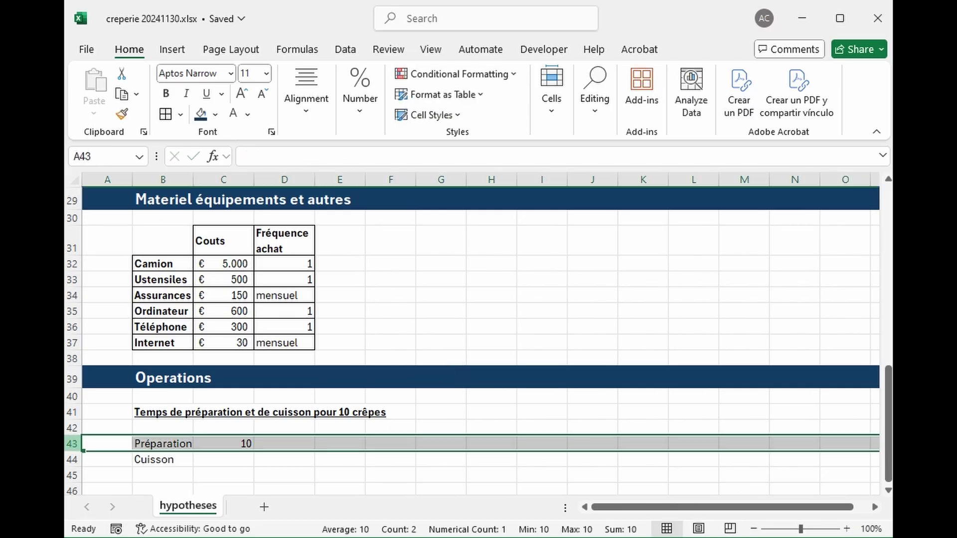
key("ctrl+plus")
left_click(232, 442)
left_click(235, 455)
left_click(232, 442)
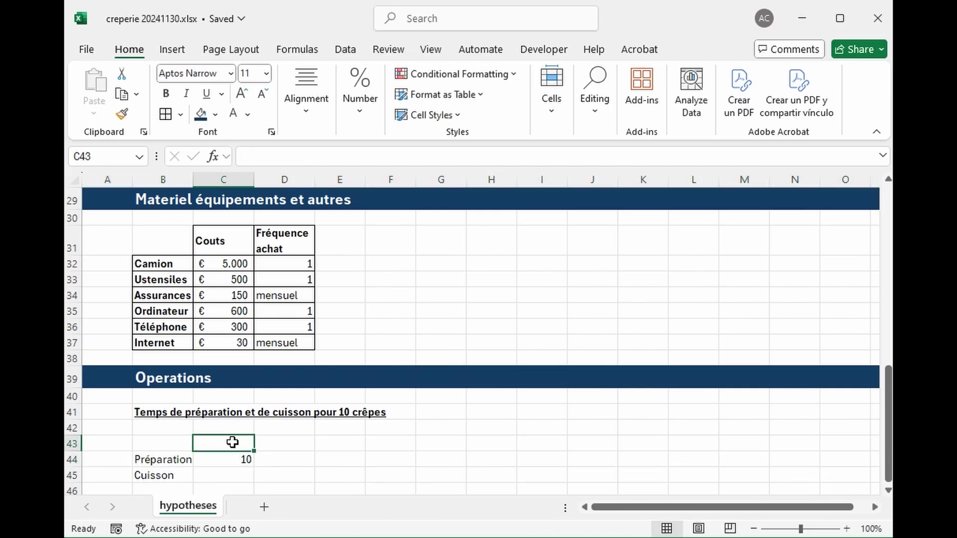
type("mi")
key("Return")
left_click(232, 443)
Bold the minutes header, enter 15 minutes for Cuisson, and bold both labels.
left_click(168, 94)
key("Down")
key("Down")
type("15")
key("Return")
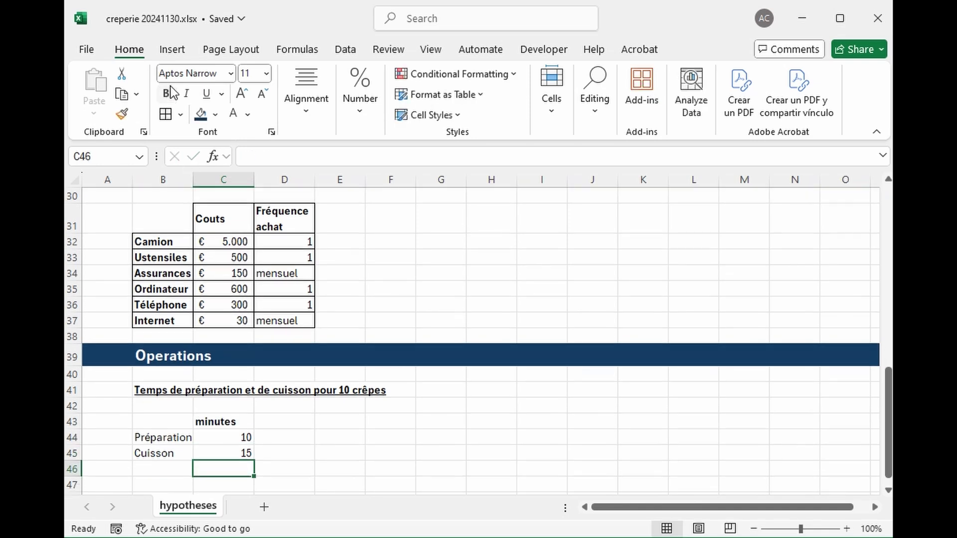
left_click_drag(150, 441, 152, 454)
left_click(166, 94)
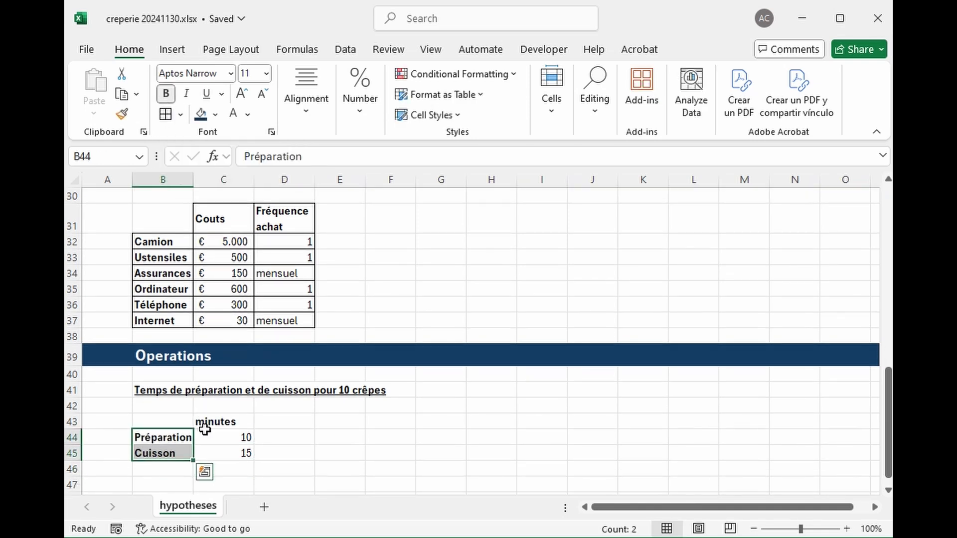
Apply All Borders to the minutes column and the Préparation and Cuisson labels.
left_click_drag(209, 423, 220, 454)
left_click(165, 114)
left_click_drag(158, 437, 159, 453)
left_click(165, 114)
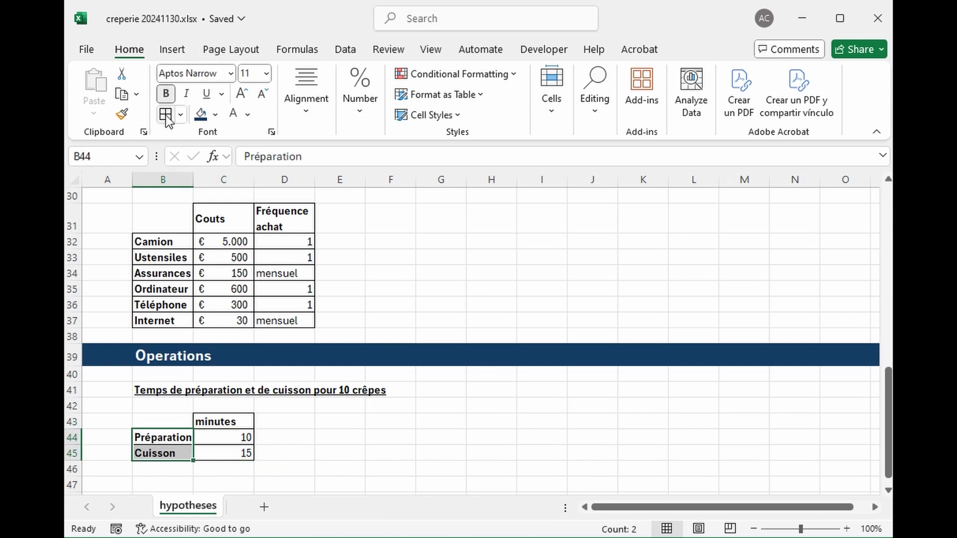
Centre the minutes header using the Alignment options.
left_click(223, 421)
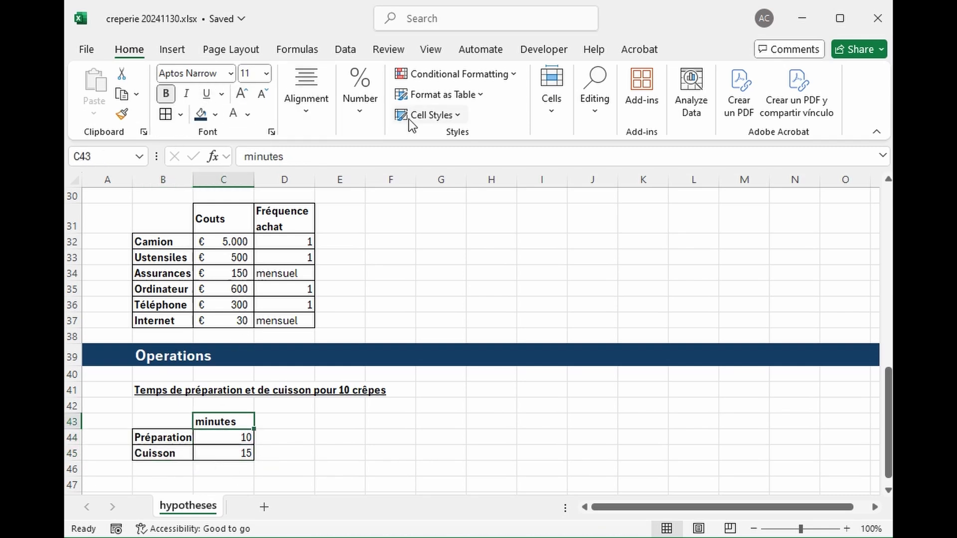
left_click(318, 131)
left_click(313, 180)
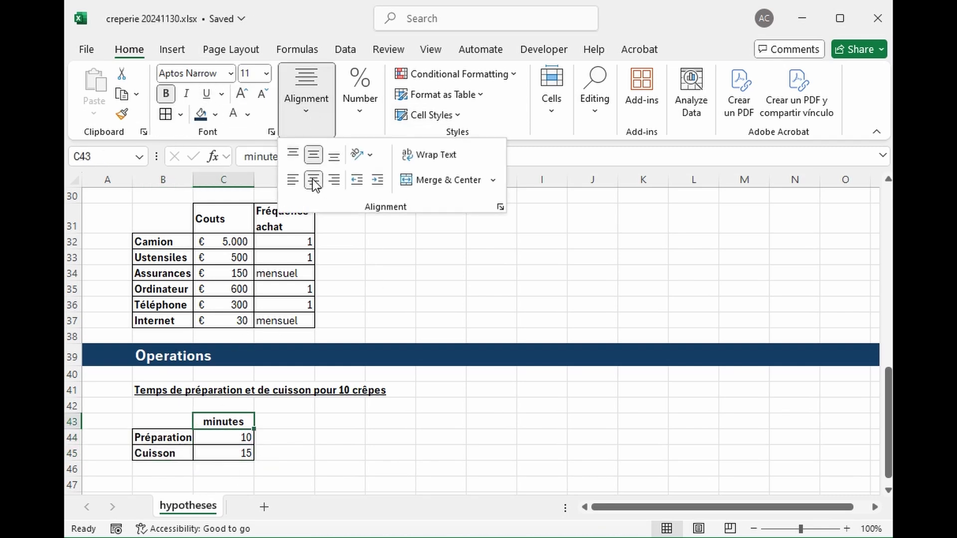
left_click(177, 482)
scroll(177, 481, "down", 1)
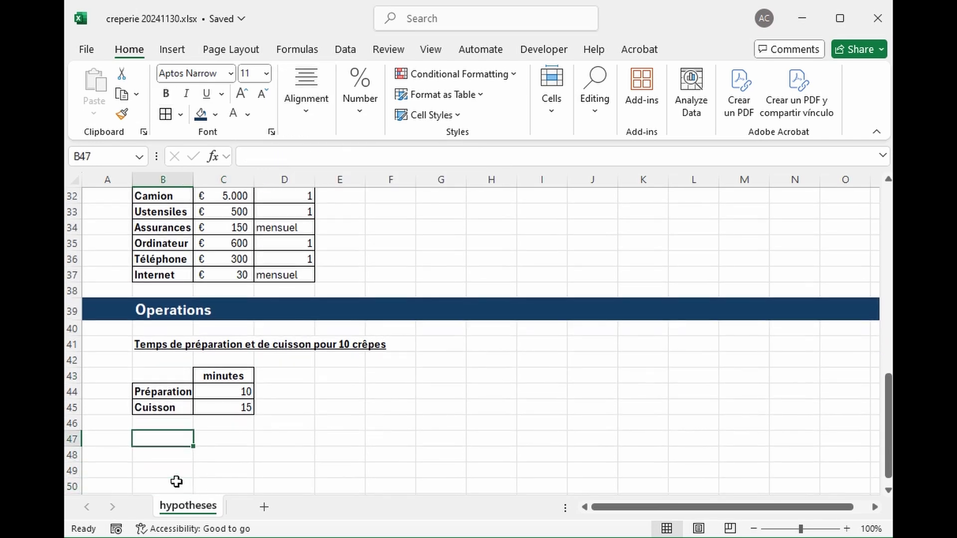
key("Up")
left_click(72, 291)
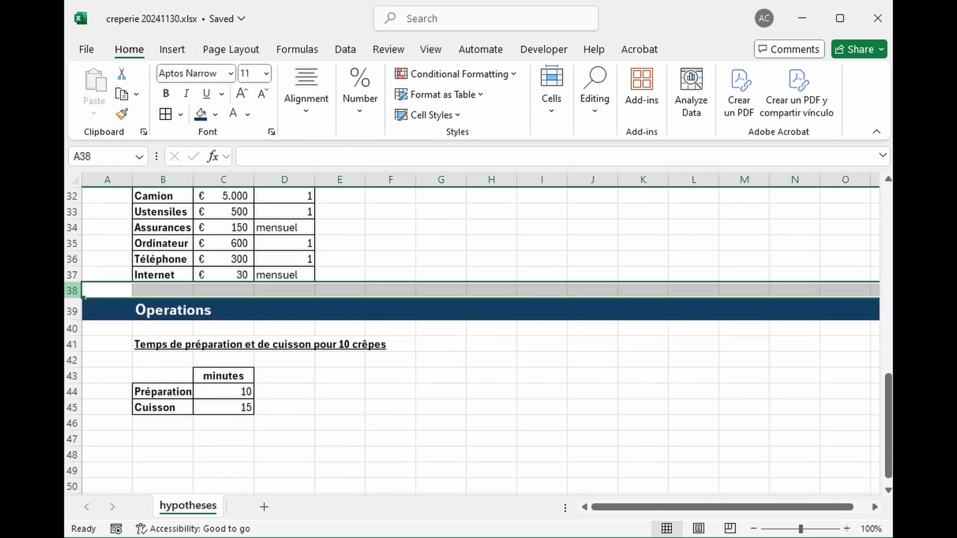
Insert a 'Terminal de paiment' row under Internet and widen column B to fit it.
key("ctrl+plus")
key("ctrl+plus")
left_click(163, 291)
type("Terminal de")
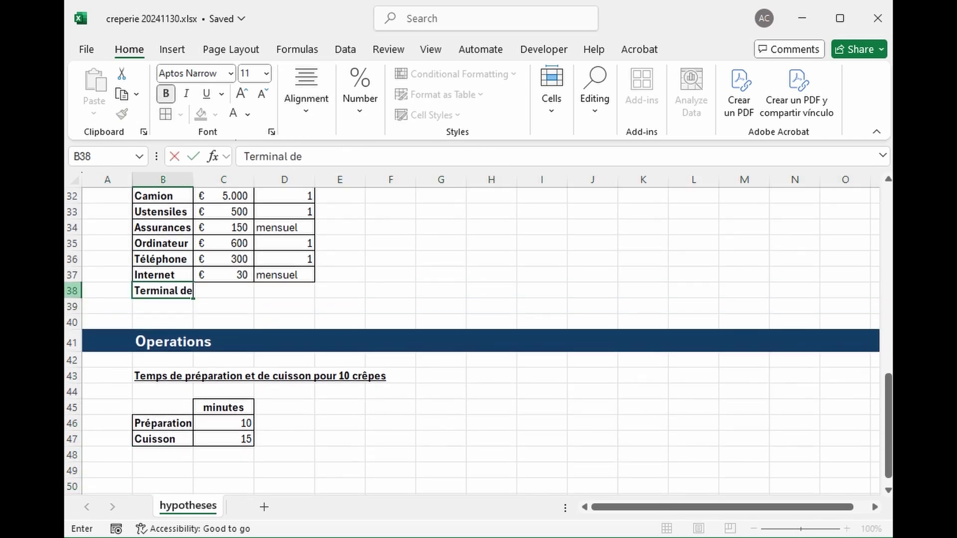
key("Return")
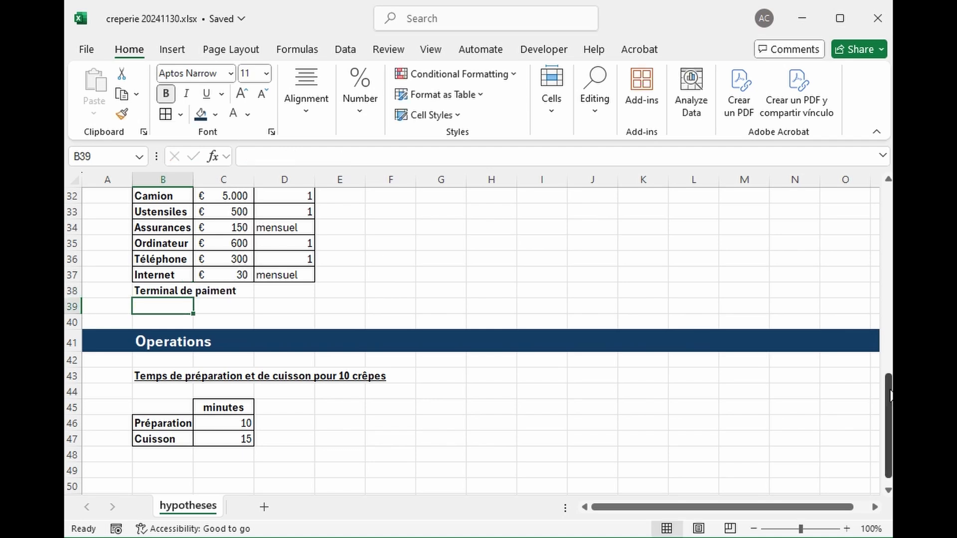
scroll(498, 324, "up", 2)
left_click_drag(192, 181, 242, 181)
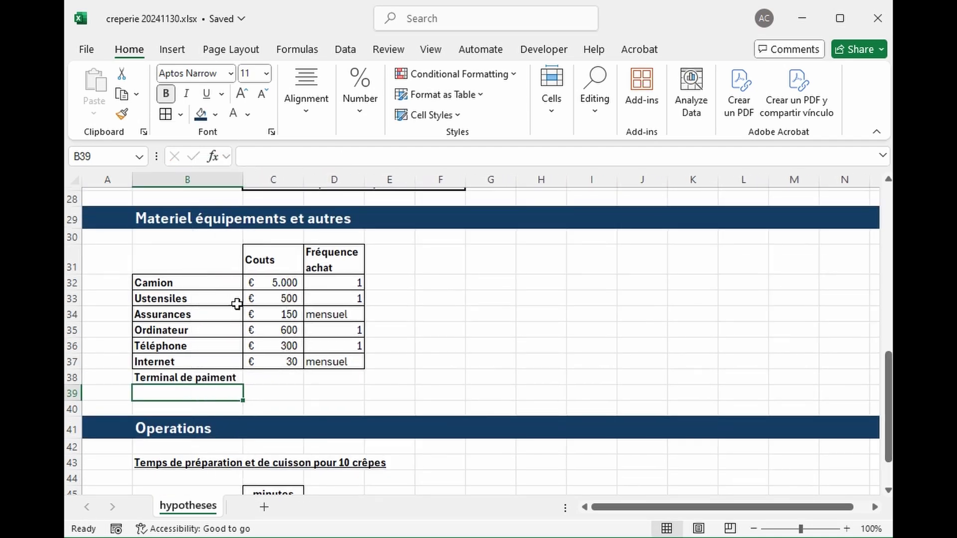
Copy the Internet row's bordered format onto the Terminal de paiment row with Format Painter.
left_click_drag(164, 362, 332, 362)
left_click(122, 114)
left_click_drag(164, 378, 332, 379)
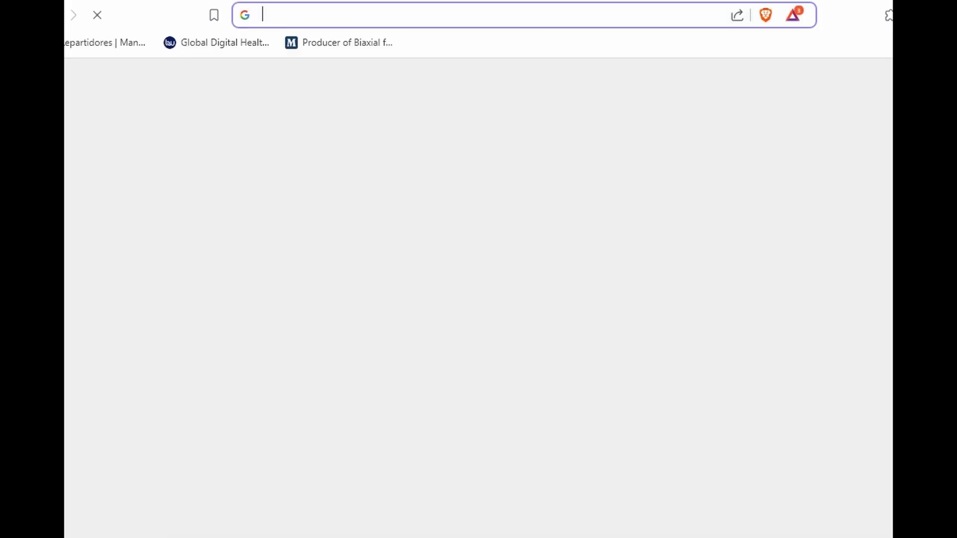
Search Google for 'achat terminal de paiement'.
type("achat terminal de paiement")
key("Return")
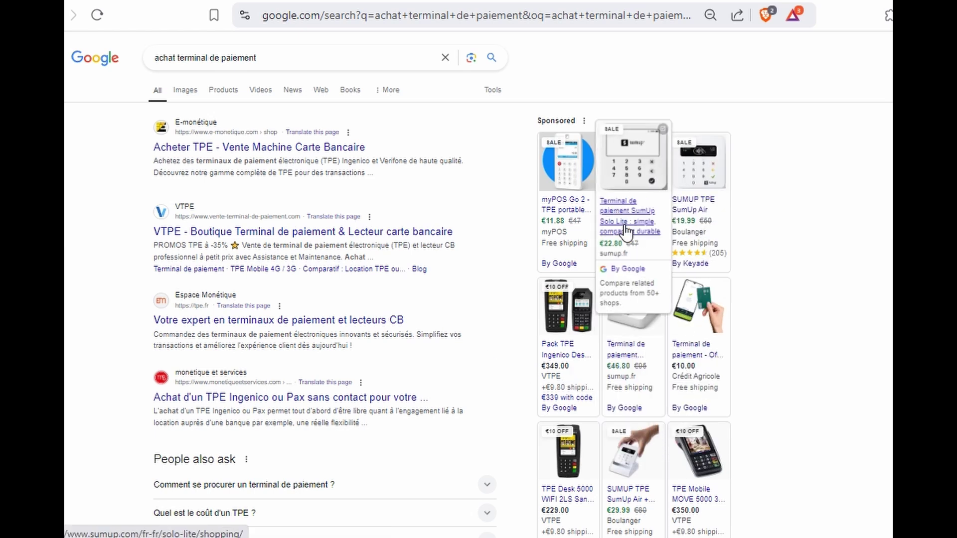
mouse_move(503, 426)
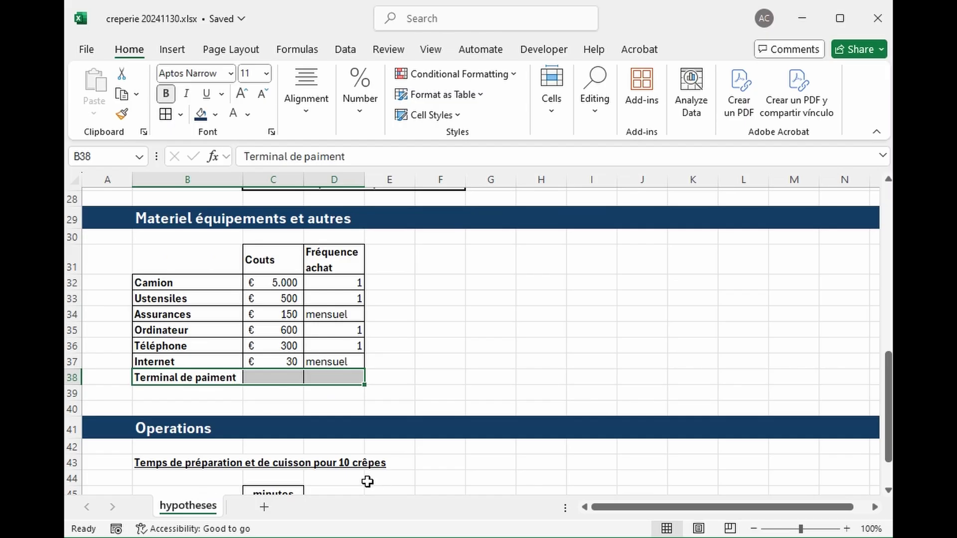
Give the payment terminal a cost of 300 € and a purchase frequency of 1.
left_click(282, 378)
type("300")
key("Tab")
type("1")
key("Return")
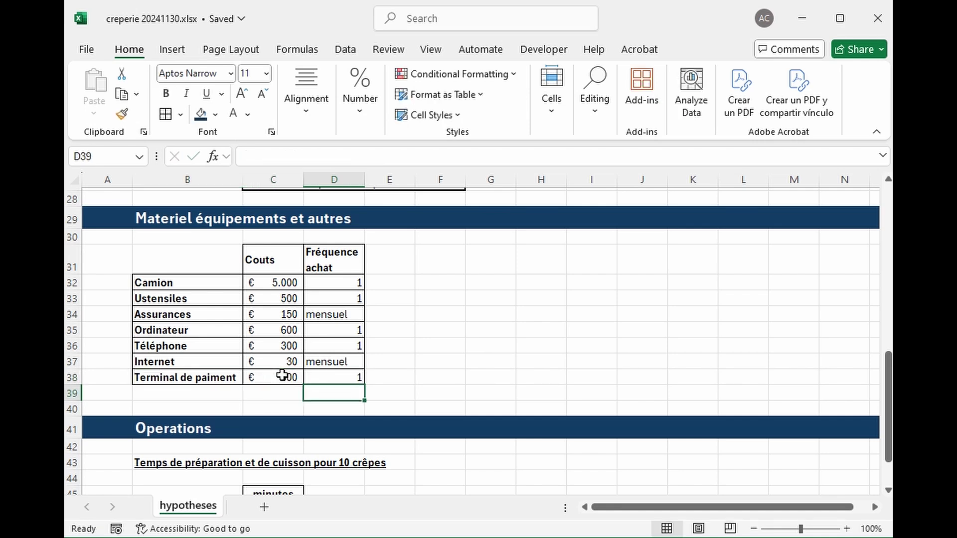
key("Down")
key("Down")
key("Down")
key("Down")
key("Down")
key("Down")
key("Left")
key("Left")
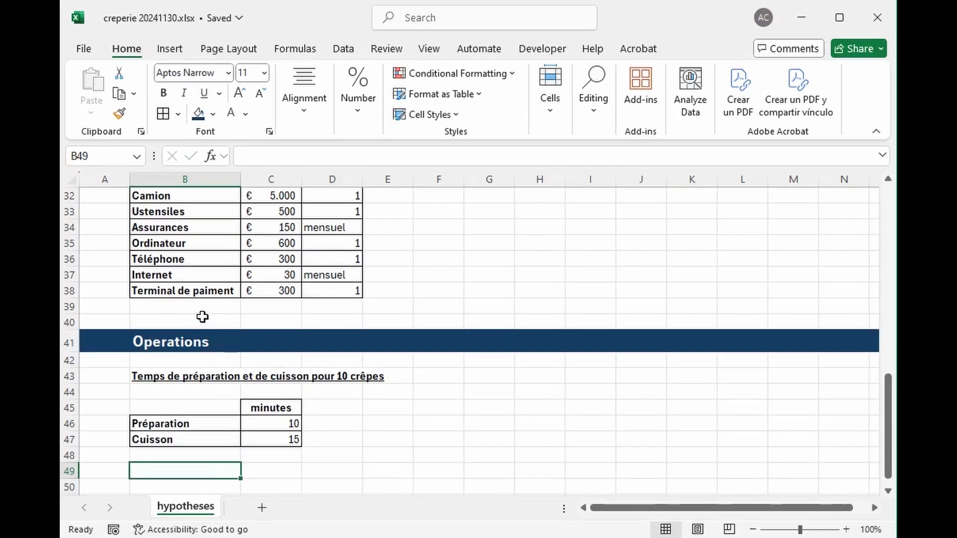
Rename the section title to 'Operations et capacité'.
left_click(194, 343)
left_click(300, 156)
type("et capacité")
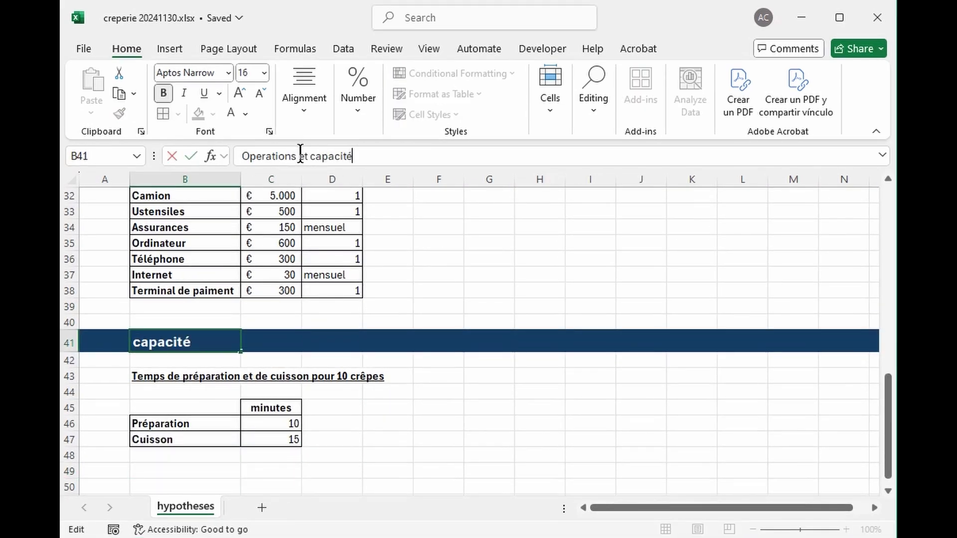
key("Return")
Add a 'Temps de travail' label below the time table.
key("Down")
key("Down")
key("Down")
key("Down")
key("Down")
key("Down")
key("Up")
key("Up")
key("Up")
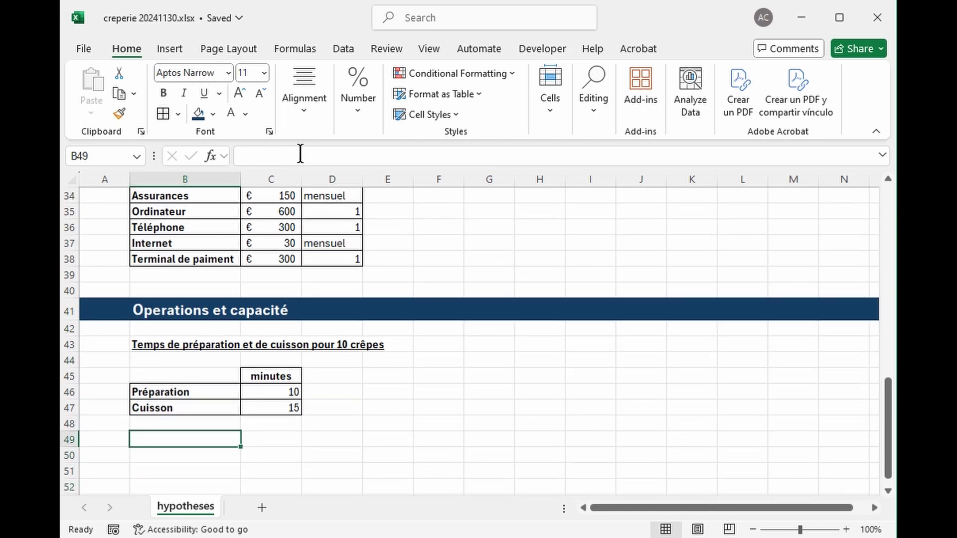
type("Temps dispo")
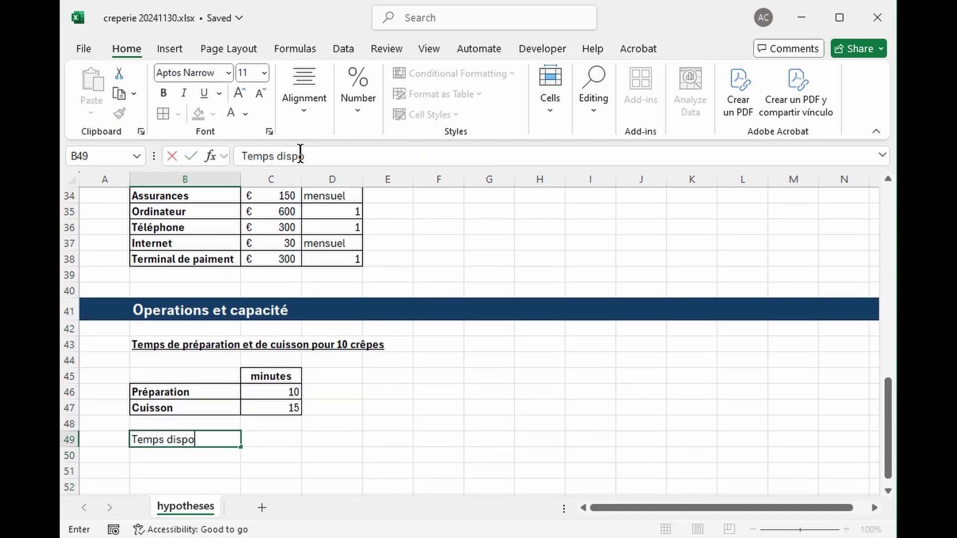
key("Return")
key("Up")
key("Right")
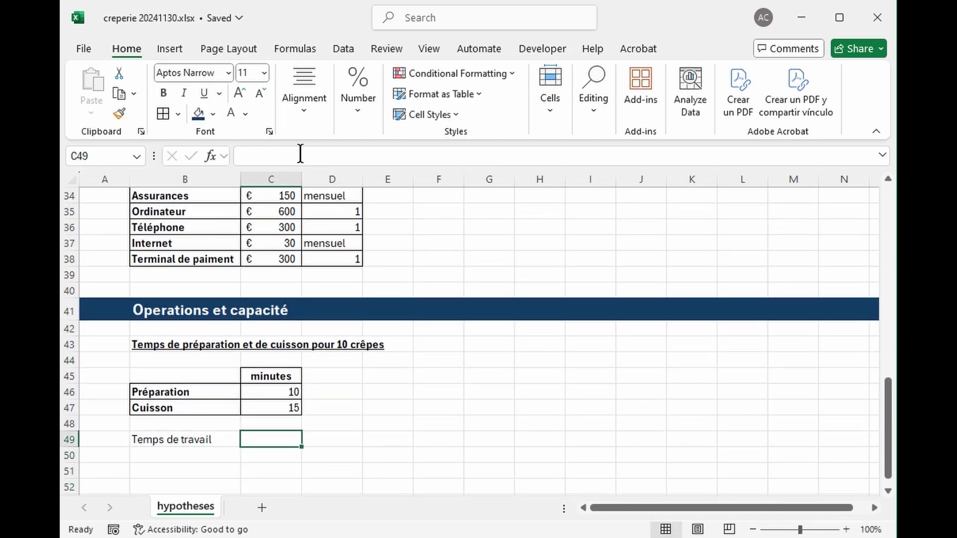
Insert a row above it with 'Heures jour' and 'minutes jour' column headers.
left_click(70, 440)
key("ctrl+plus")
key("ctrl+plus")
left_click(270, 455)
type("Heures")
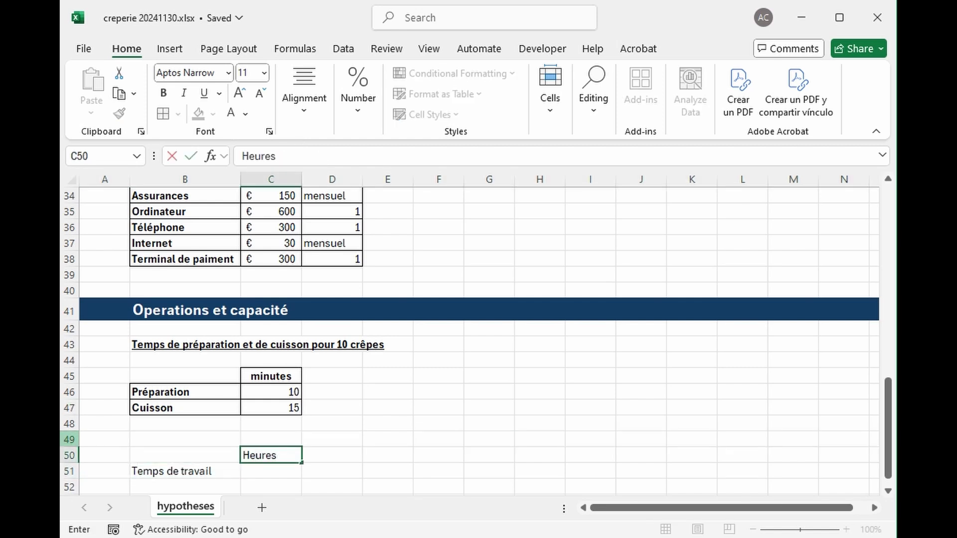
key("Right")
type("minutes")
key("Return")
key("Left")
key("Up")
left_click(285, 156)
key("Tab")
left_click(285, 156)
key("Return")
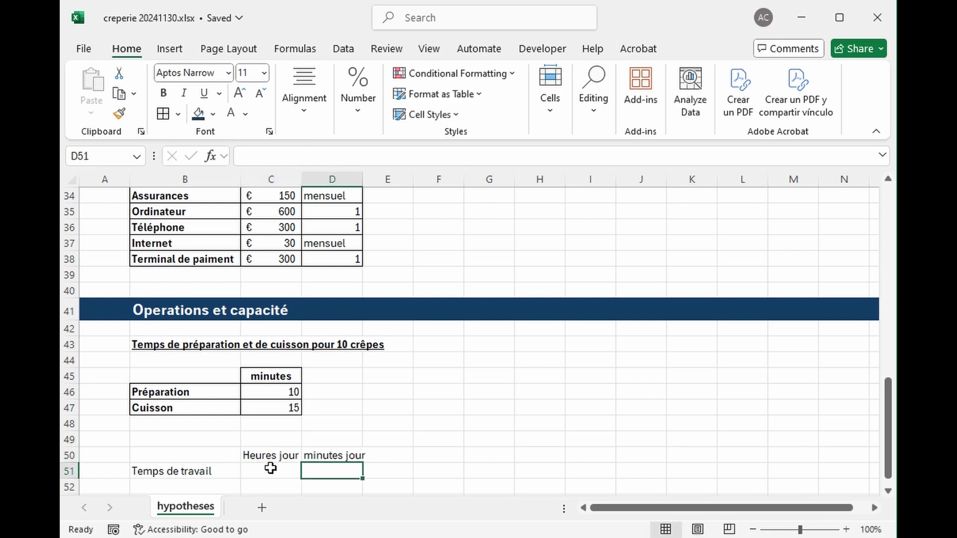
Rename the label to 'Temps de travail effectif' and resize column B to fit.
left_click(270, 469)
left_click(193, 470)
left_click(344, 155)
type("effectif")
key("Return")
double_click(240, 179)
left_click_drag(395, 179, 335, 179)
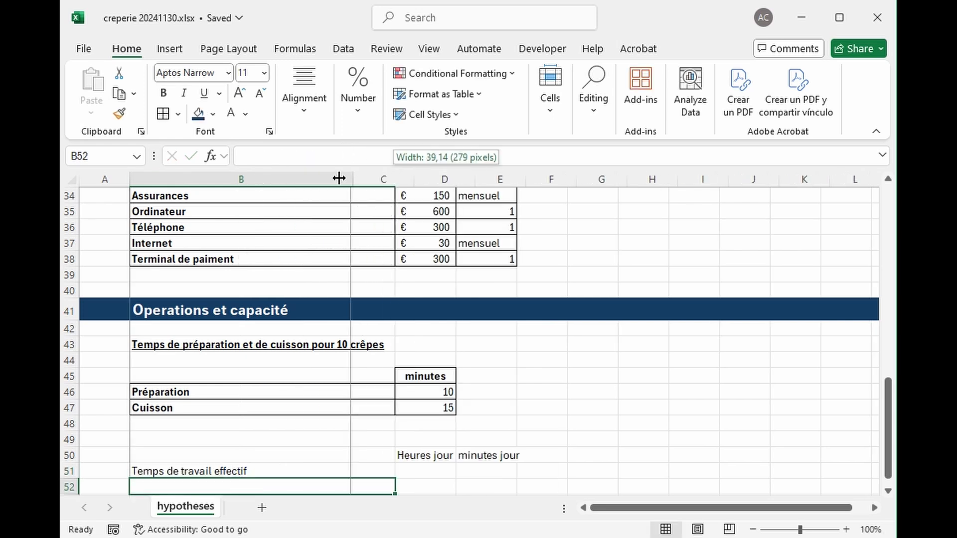
Enter 5 hours per day and the minutes formula =+C51*6 beside it.
left_click(361, 470)
type("5")
key("Tab")
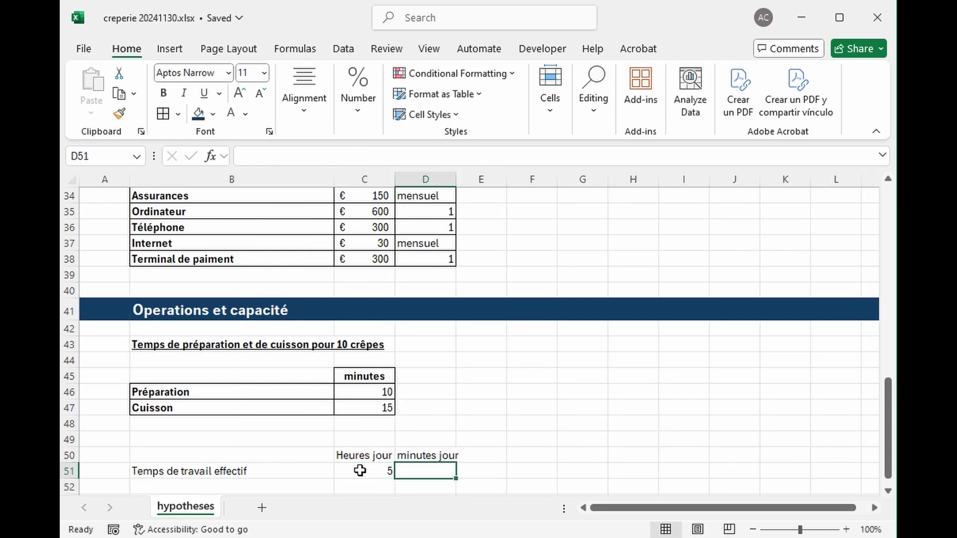
type("+")
left_click(360, 471)
type("*6")
key("Up")
Border the working-time row and bold the headers and the Temps de travail effectif label.
mouse_move(192, 471)
left_mouse_down()
mouse_move(424, 471)
mouse_move(426, 455)
left_mouse_up()
key("F4")
left_click(392, 454)
key("ctrl+b")
left_click(278, 468)
key("ctrl+b")
left_click(262, 482)
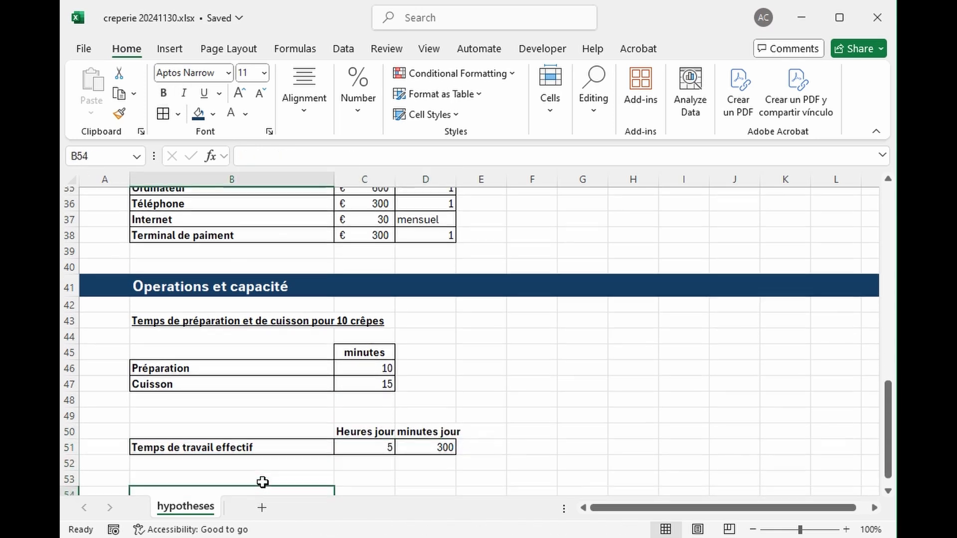
Label B53 'Capacité total de crêpes par jour' and make it bold and underlined.
key("Down")
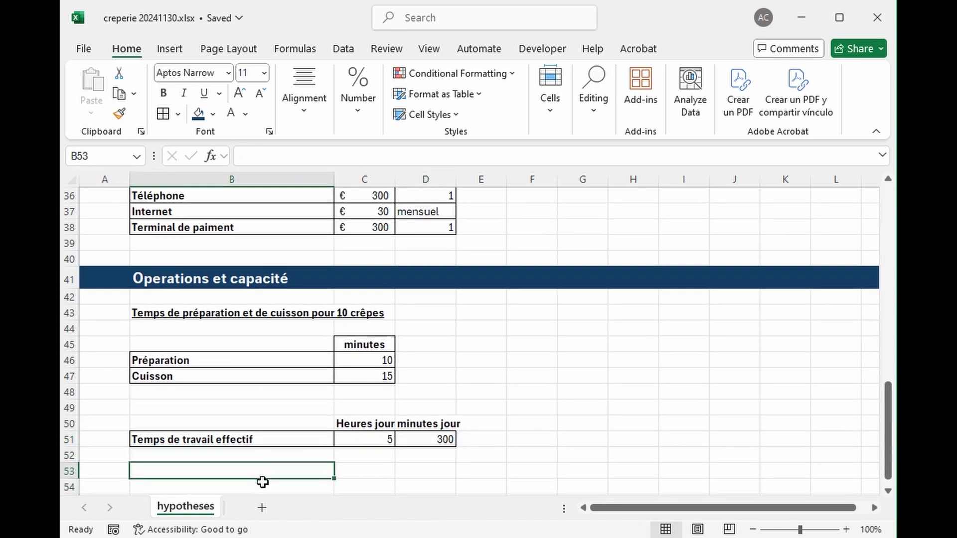
type("Total de crêpes")
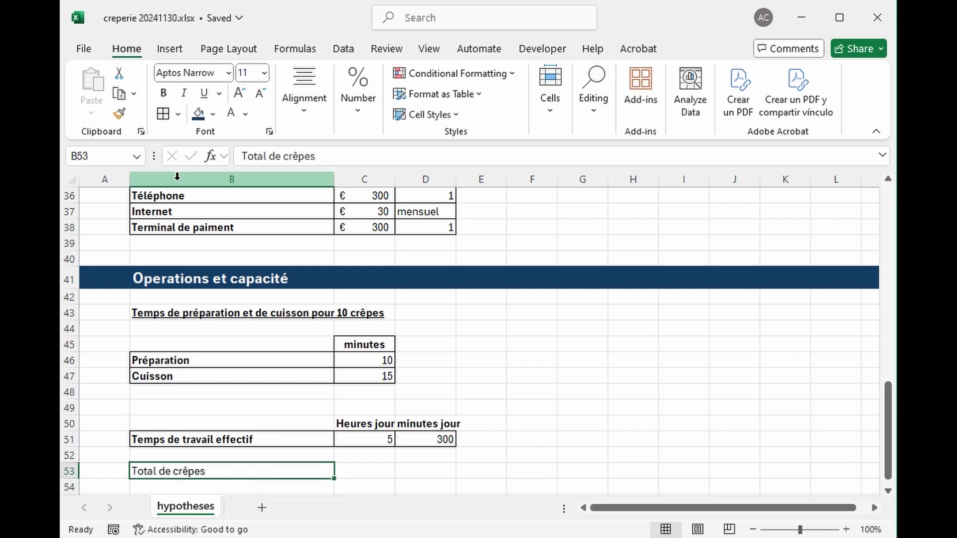
left_click(322, 156)
type("par jour")
left_click(248, 156)
key("BackSpace")
type("Capacité t")
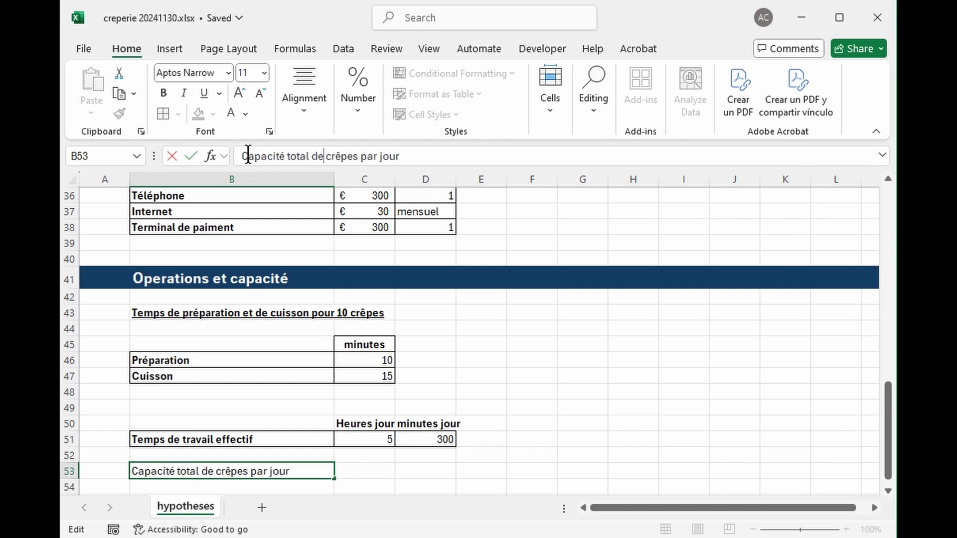
key("Return")
key("Up")
left_click(204, 93)
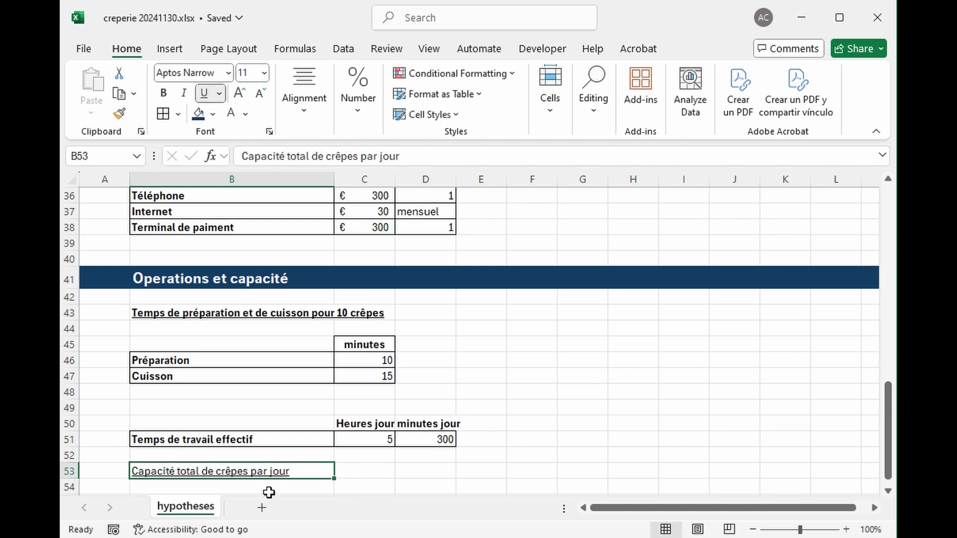
key("Down")
key("Down")
left_click(244, 459)
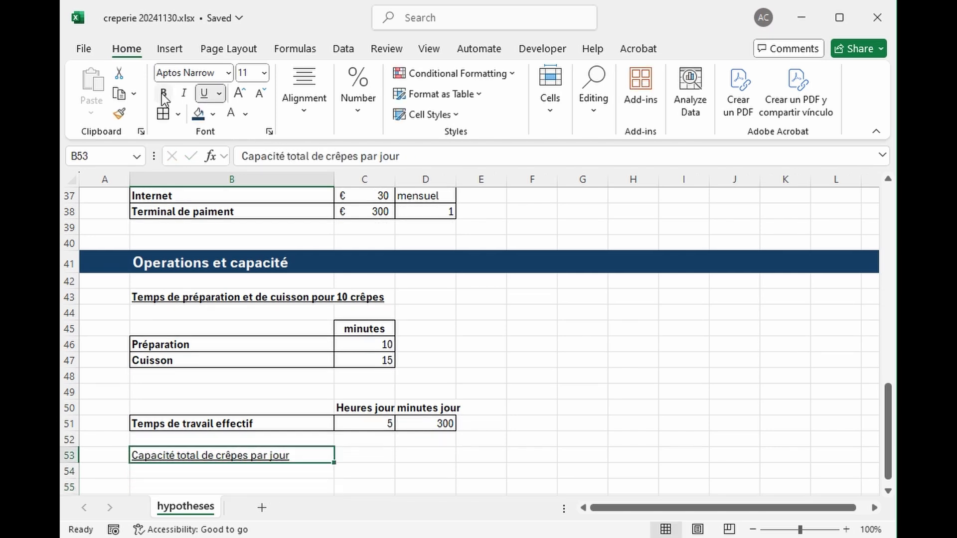
key("ctrl+b")
left_click(252, 484)
Try a C53 capacity formula dividing D51 by C46+C47, then clear it.
left_click(355, 455)
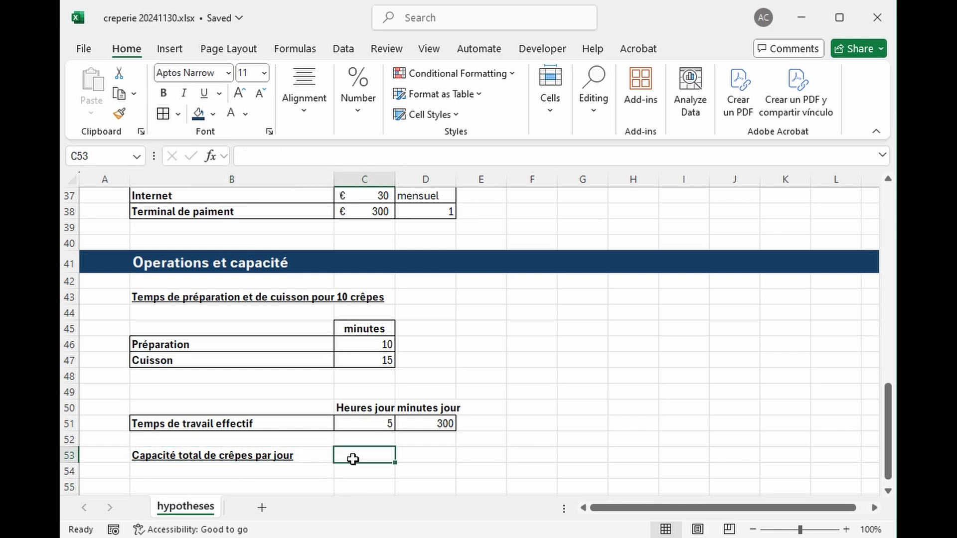
type("+")
key("Right")
key("Right")
key("Left")
key("Up")
key("Up")
type("/")
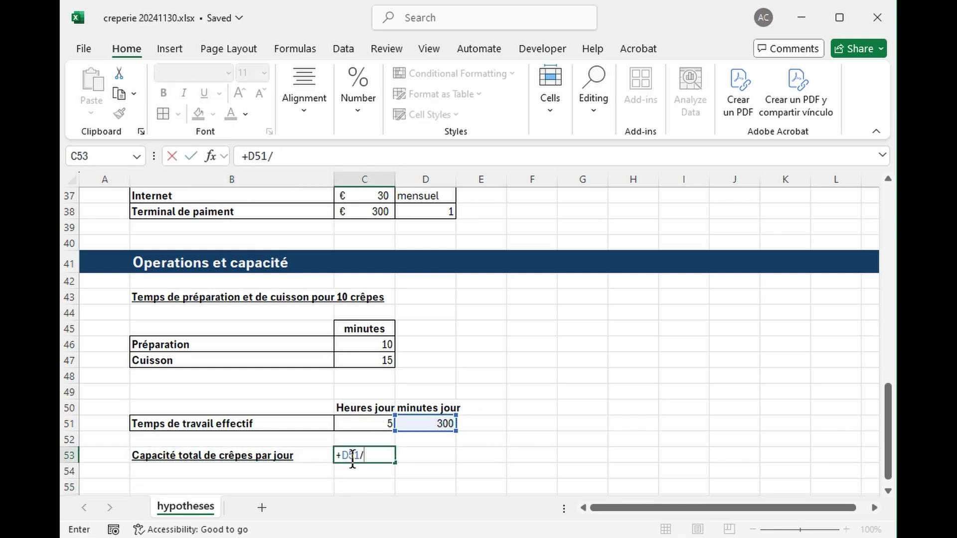
left_click(367, 344)
type("+")
left_click(368, 361)
type(")")
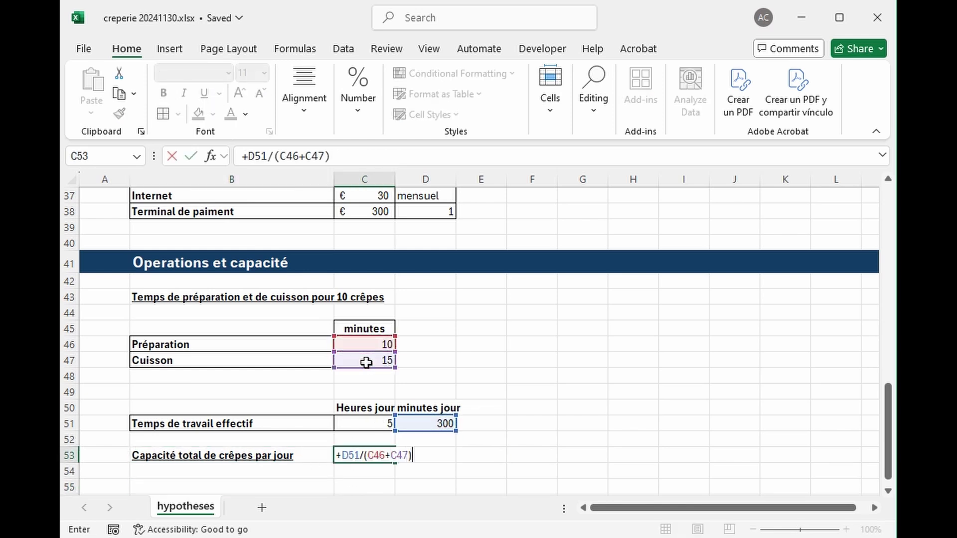
key("Return")
left_click(376, 454)
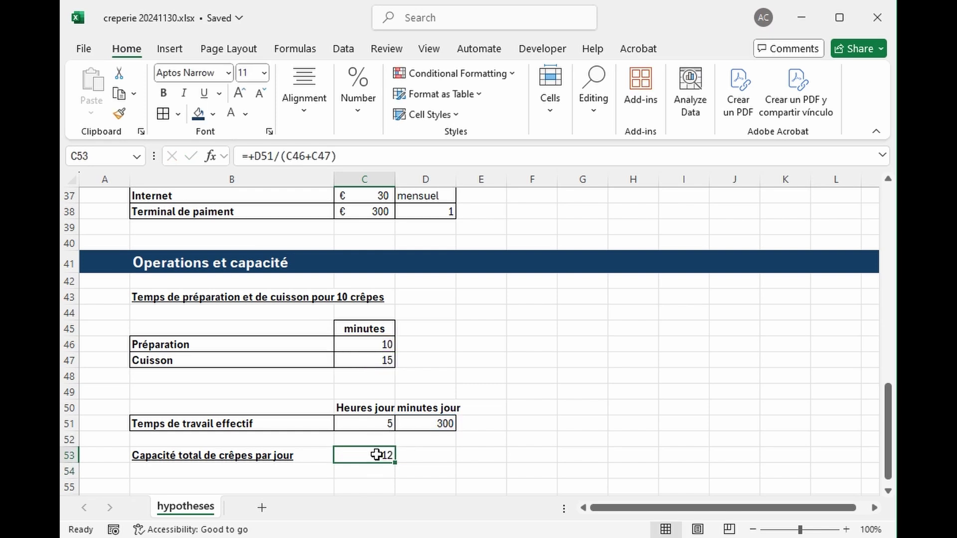
left_click(252, 458)
left_click(379, 455)
key("Delete")
Add a bold total-time row in B48:C48 summing C47 and C46 (25 minutes).
left_click(243, 376)
type("Temps total par ser")
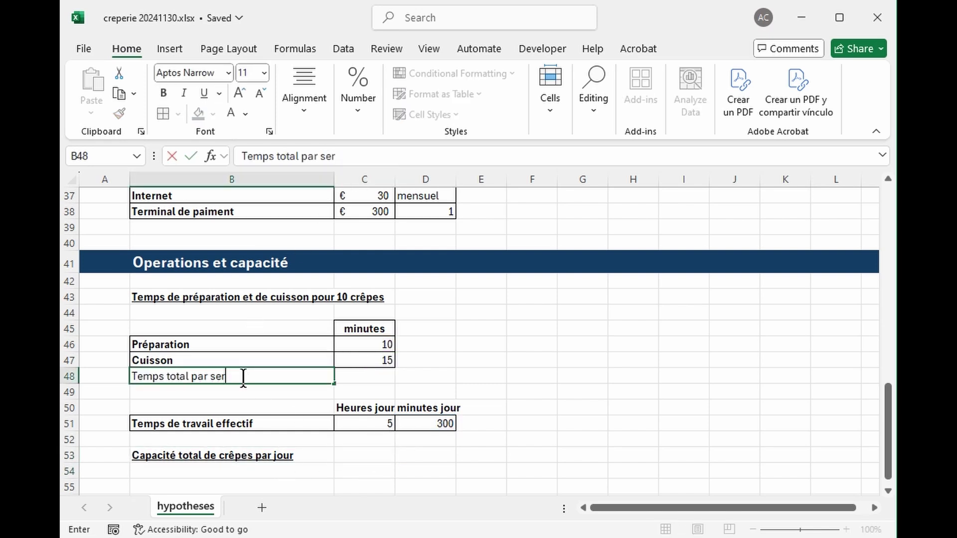
type("es")
key("Tab")
type("=")
key("Up")
type("+")
key("Up")
left_click_drag(276, 375, 364, 377)
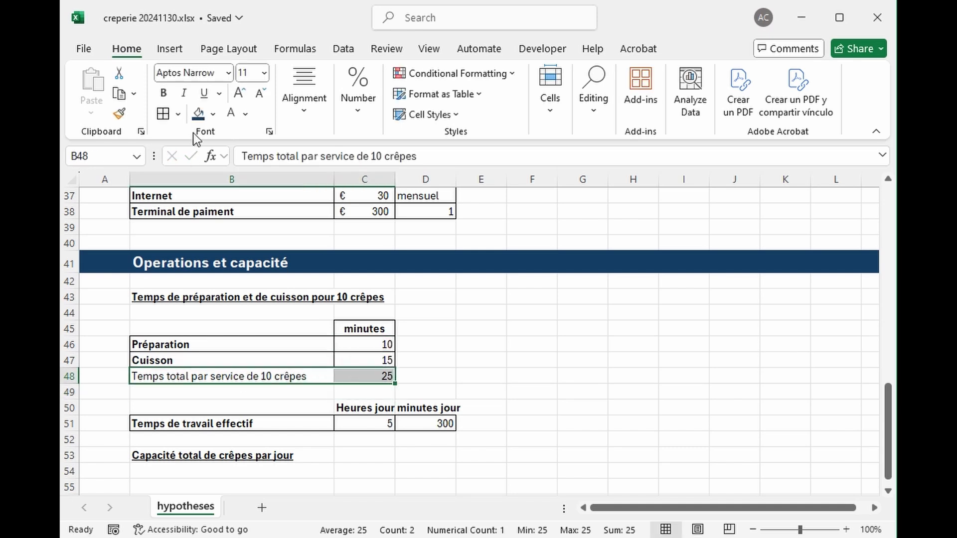
left_click(163, 93)
left_click(379, 372)
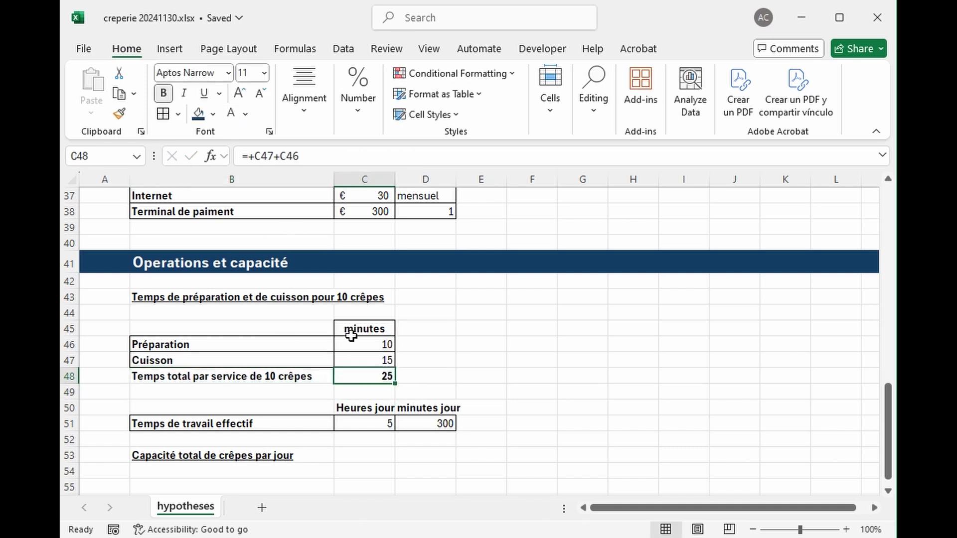
left_click_drag(286, 377, 349, 375)
Enter =+D51/C48*10 in C53 to compute daily crêpe capacity.
left_click(364, 454)
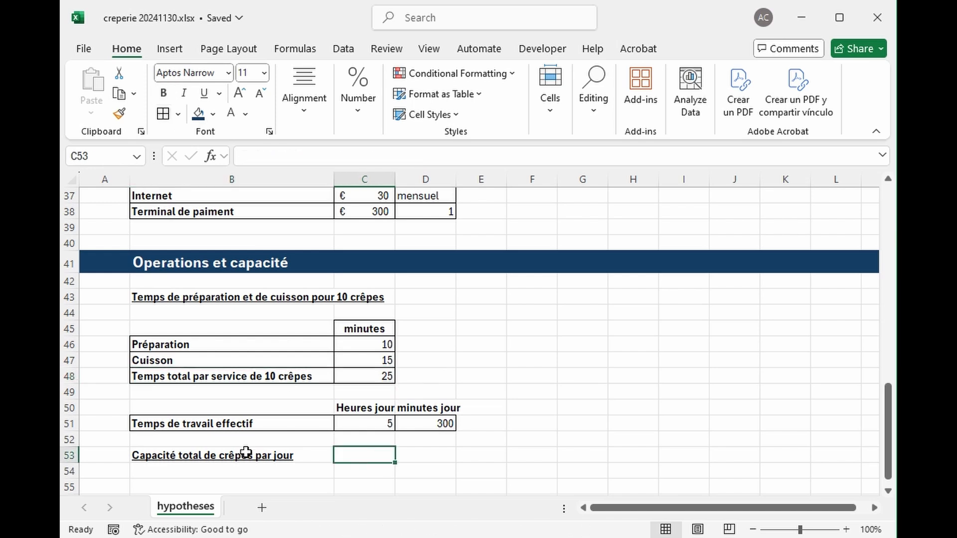
left_click(244, 455)
left_click(359, 456)
type("+")
key("Up")
key("Up")
key("Right")
type("/")
key("Up")
key("Up")
key("Up")
key("ctrl+Return")
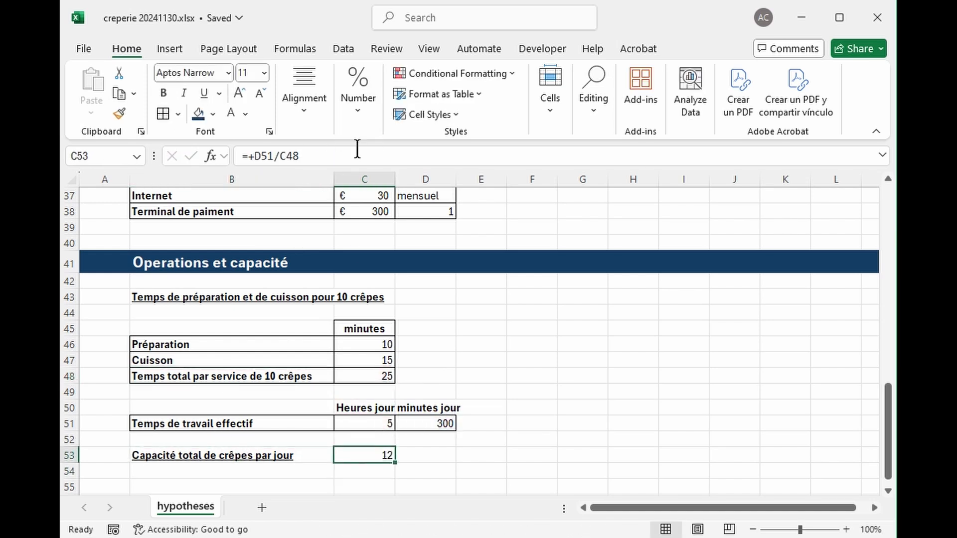
left_click(357, 149)
type("*10")
key("ctrl+Return")
Change the working hours per day in C51 to 5,5.
key("Up")
key("Up")
left_click(265, 156)
type(",")
key("Return")
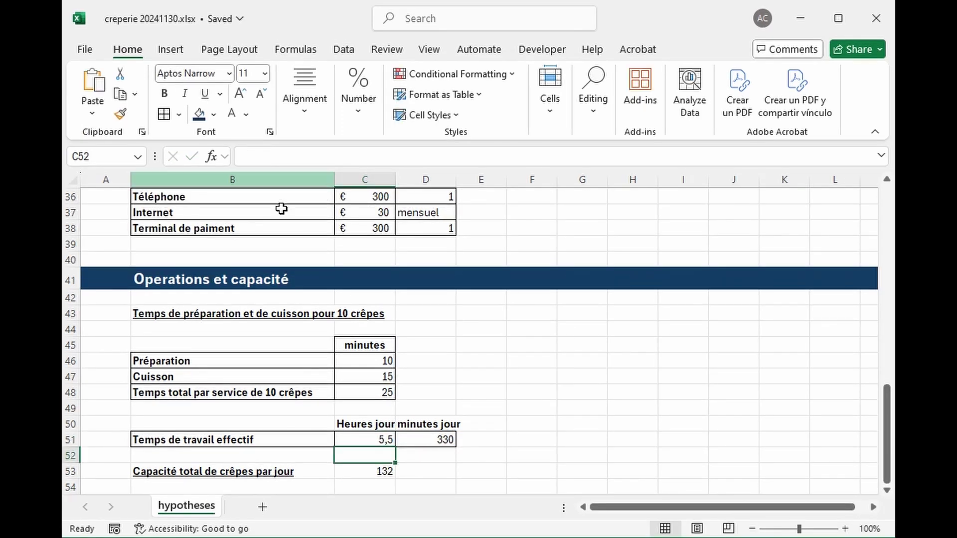
Apply All Borders to the daily capacity row B53:C53.
left_click_drag(278, 469, 353, 472)
left_click(179, 114)
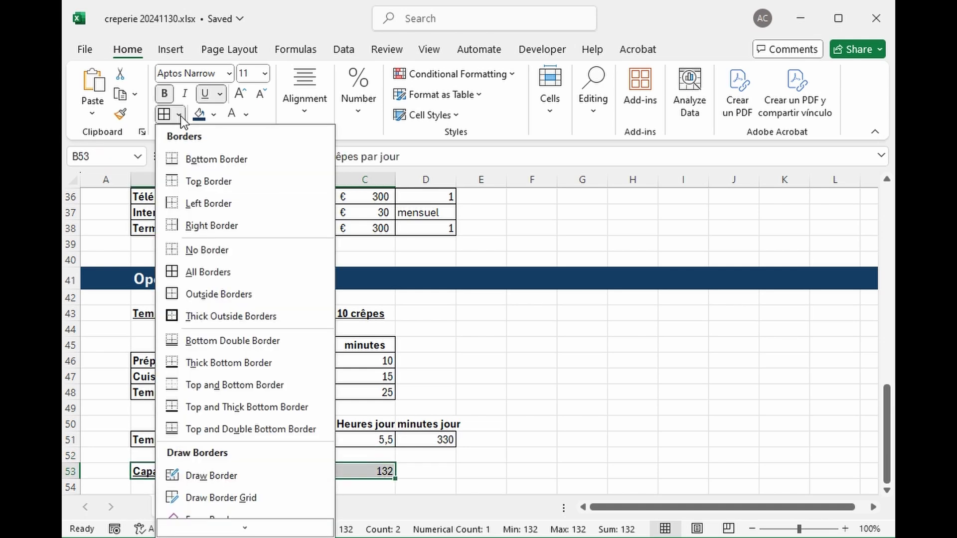
left_click(208, 273)
key("Down")
key("Down")
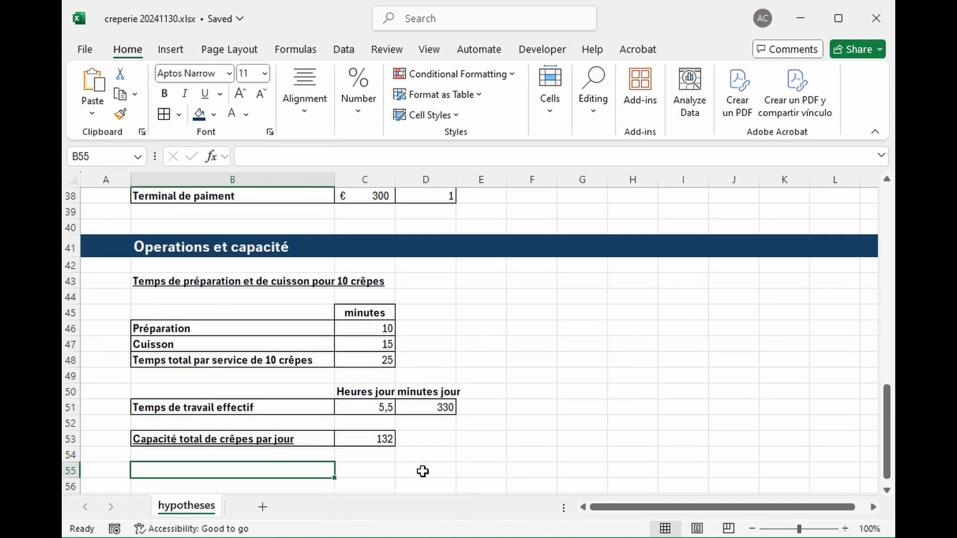
Enter the 'Jours de travail par mois' label with value 20 in row 55.
key("alt")
key("Escape")
type("Jours de travail par mo")
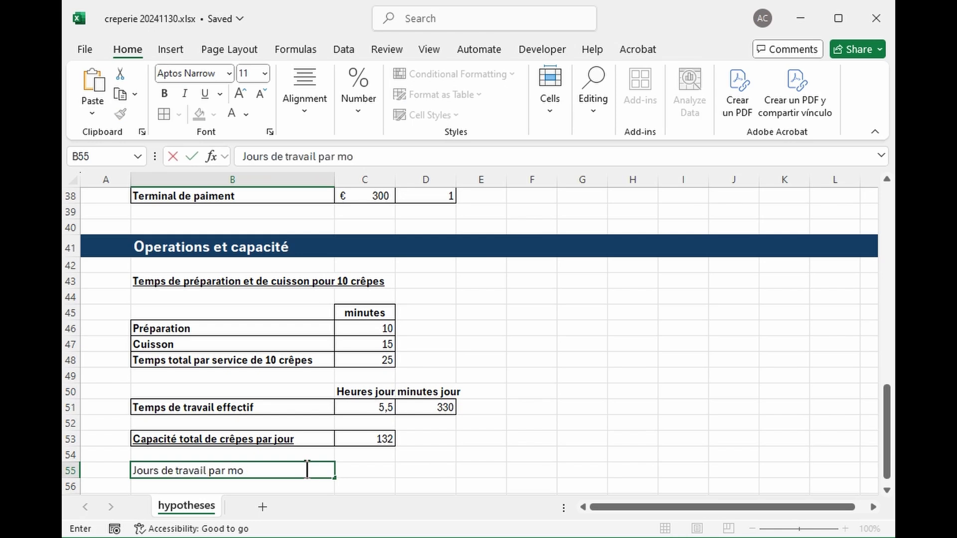
key("Tab")
type("20")
key("Return")
Correct B53 to 'totale' and add the 'Capacité totale de crêpes par mois' label.
key("Down")
type("Total")
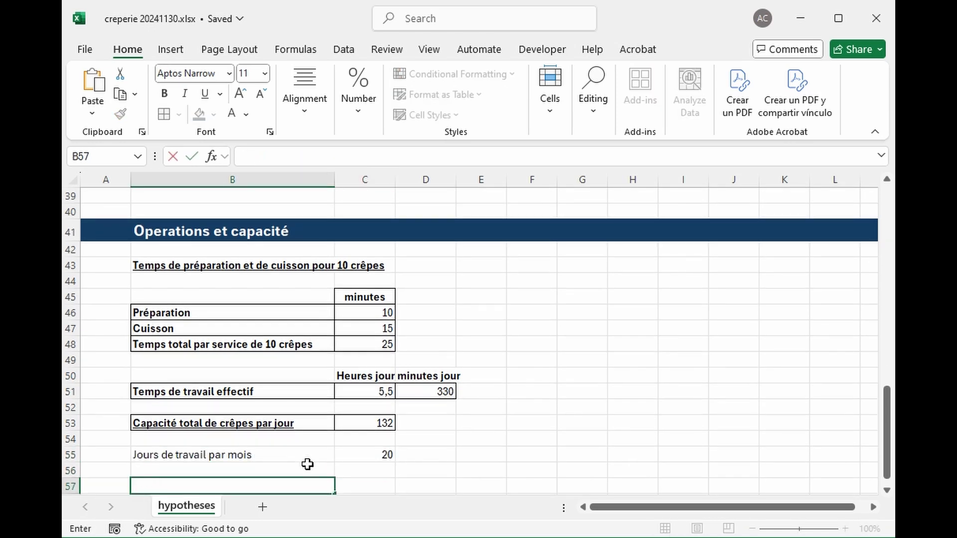
left_click(269, 424)
left_click(330, 157)
type("e")
key("Return")
key("Down")
key("Down")
type("Capaci")
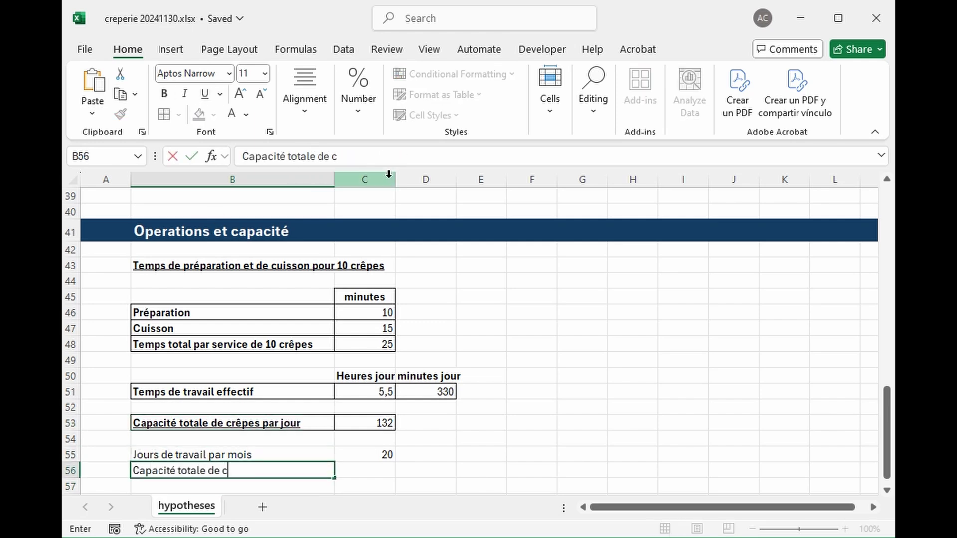
type("mois")
key("Return")
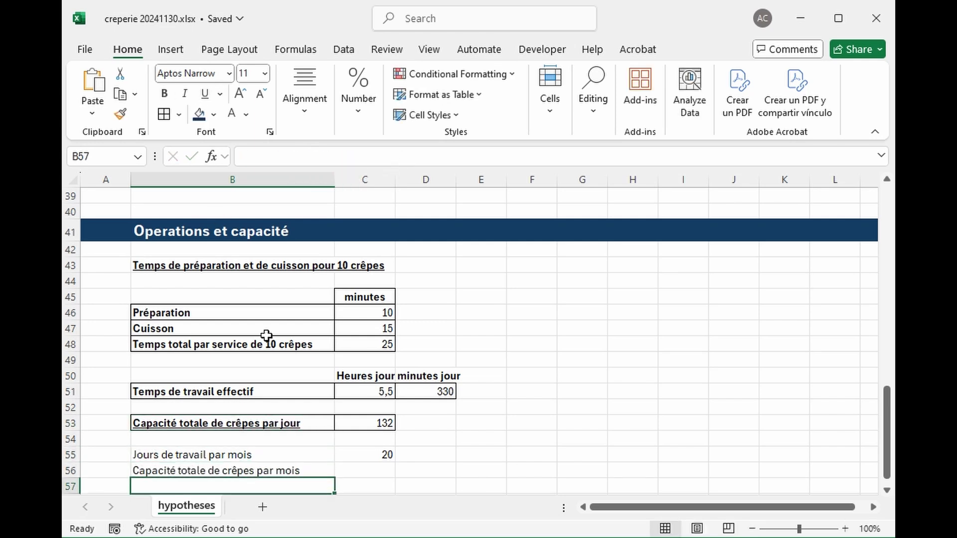
Insert a blank row 56 above the monthly capacity label.
left_click(70, 471)
key("ctrl+plus")
left_click_drag(184, 455, 362, 459)
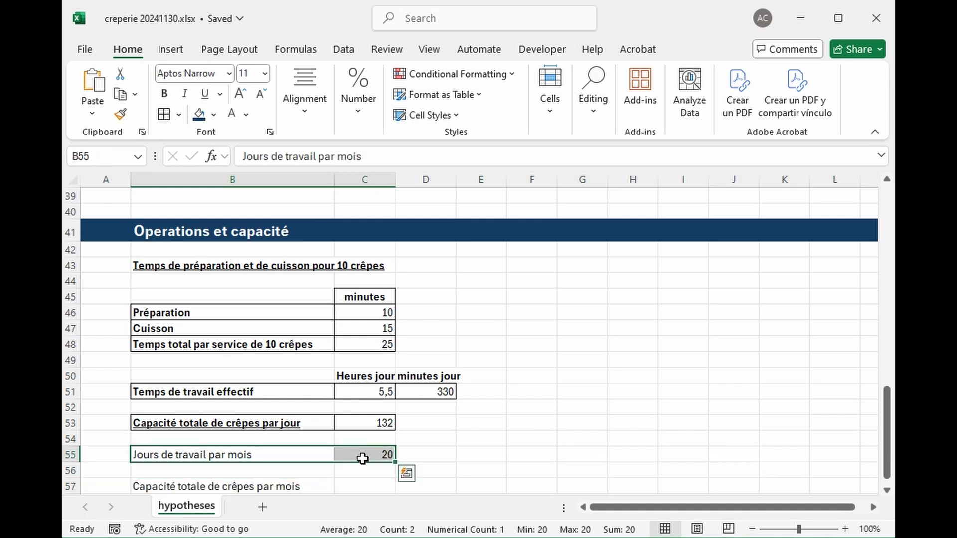
Colour the working days and hours per day values as blue input cells.
left_click(376, 454)
left_click(246, 114)
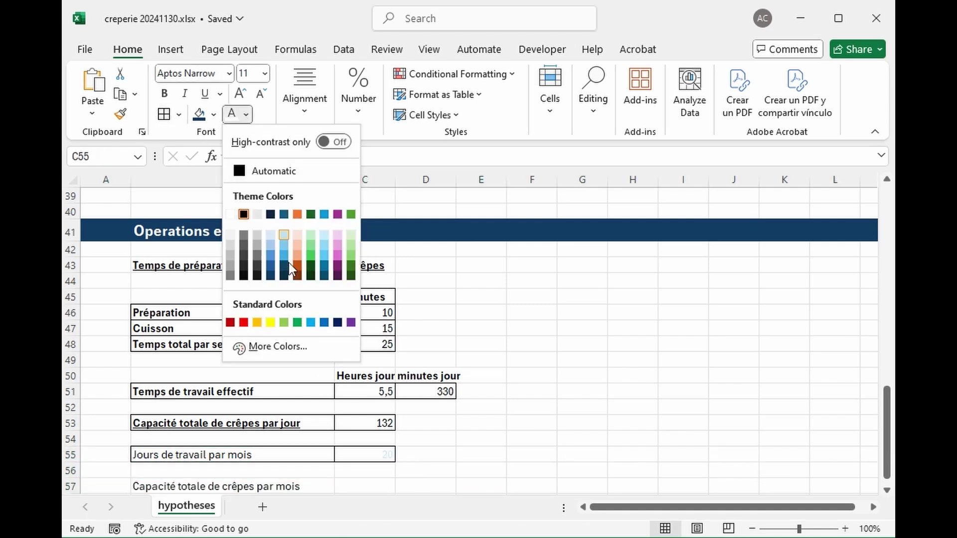
left_click(285, 257)
left_click(378, 399)
left_click(231, 115)
Compute monthly capacity in C57 as working days times daily capacity, bolded.
left_click(371, 486)
type("+")
key("Up")
key("Up")
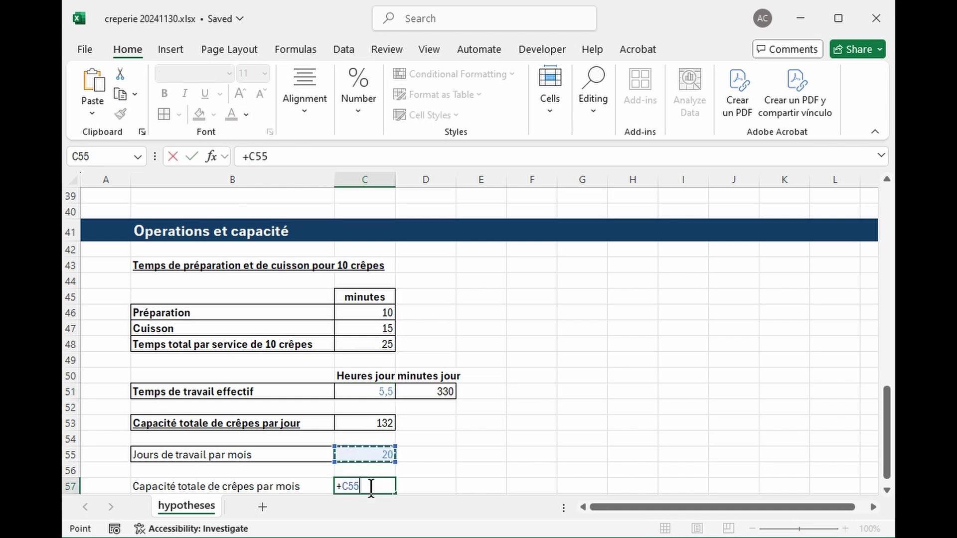
left_click(369, 423)
key("Return")
left_click_drag(209, 471, 379, 471)
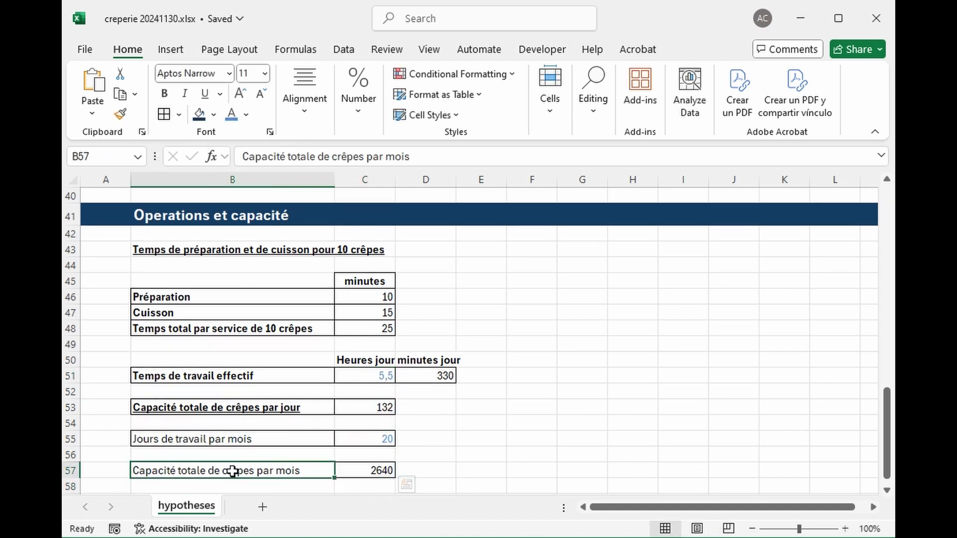
key("ctrl+b")
Colour the Préparation and Cuisson minutes blue.
left_click(363, 331)
left_click_drag(362, 297, 362, 332)
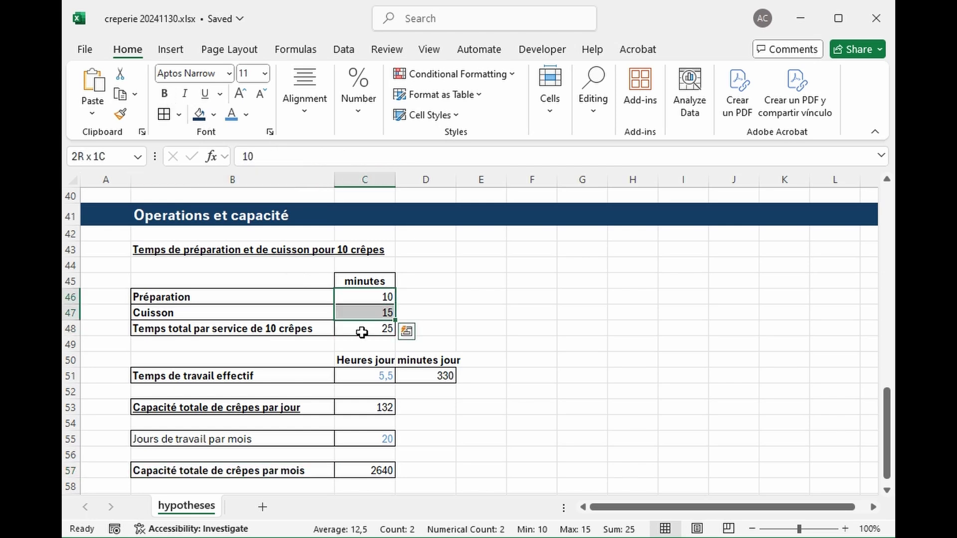
left_click(231, 118)
left_click(513, 313)
Add a note in F46 explaining that blue cells are editable.
left_click(517, 297)
type("Em")
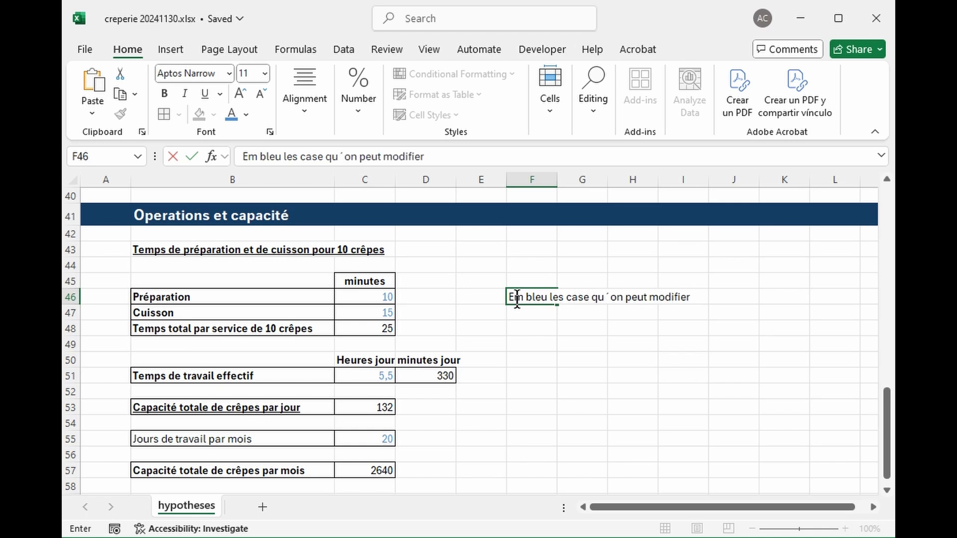
key("Return")
left_click(517, 296)
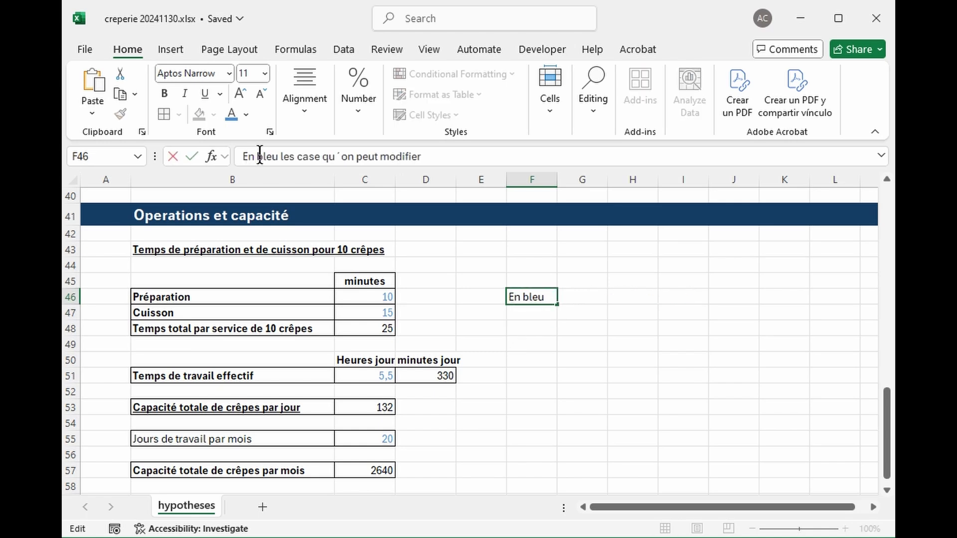
key("Return")
Rename the B17 heading to 'Couts d´achat matière'.
left_click(430, 448)
key("Up")
key("Up")
key("Up")
key("Up")
key("Up")
key("Up")
key("Up")
key("Up")
key("Up")
key("Down")
key("Down")
key("Down")
key("Down")
key("Right")
key("Right")
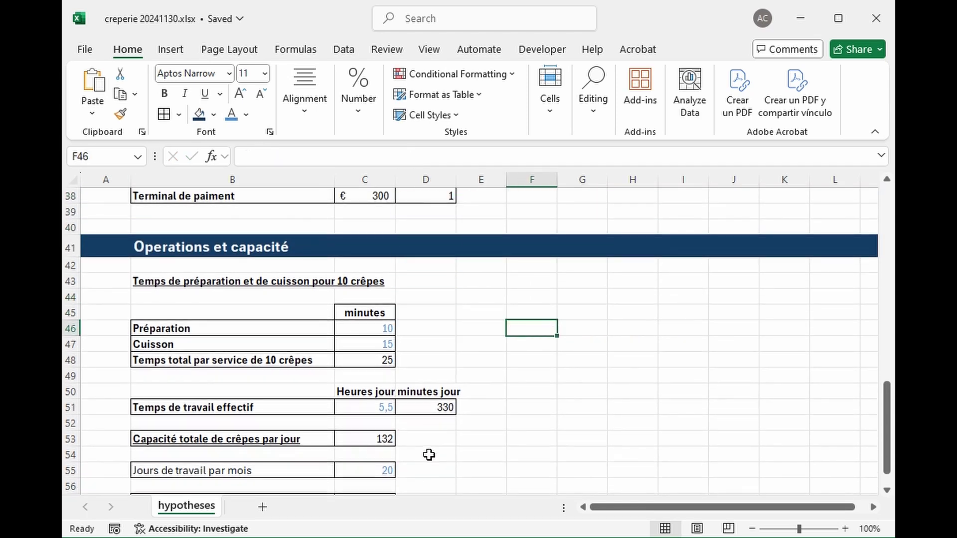
key("Up")
key("Up")
key("Up")
key("Down")
key("Left")
key("Left")
key("Down")
key("Down")
key("Down")
key("Up")
key("Up")
key("Up")
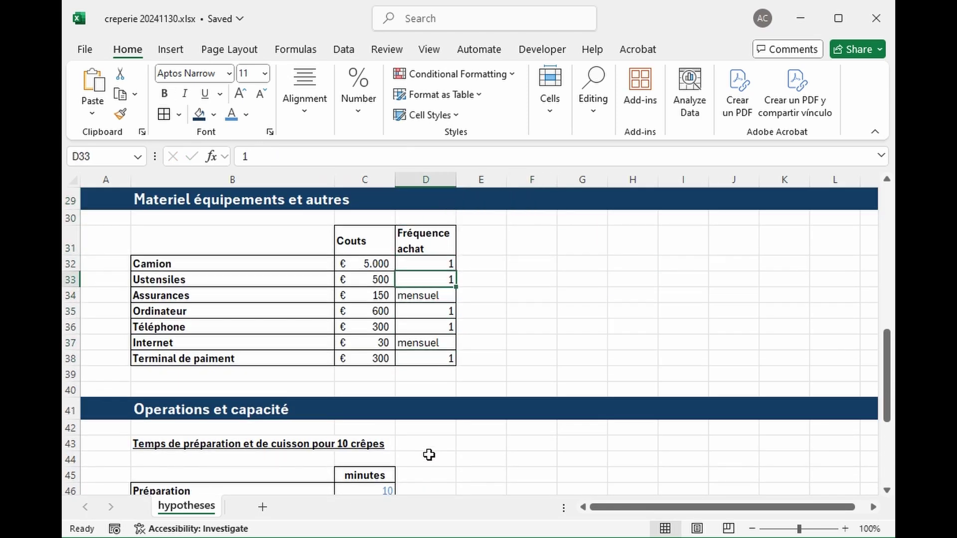
key("Up")
key("Up")
key("Up")
key("Up")
key("Up")
key("Up")
key("Up")
key("Up")
key("Up")
key("Up")
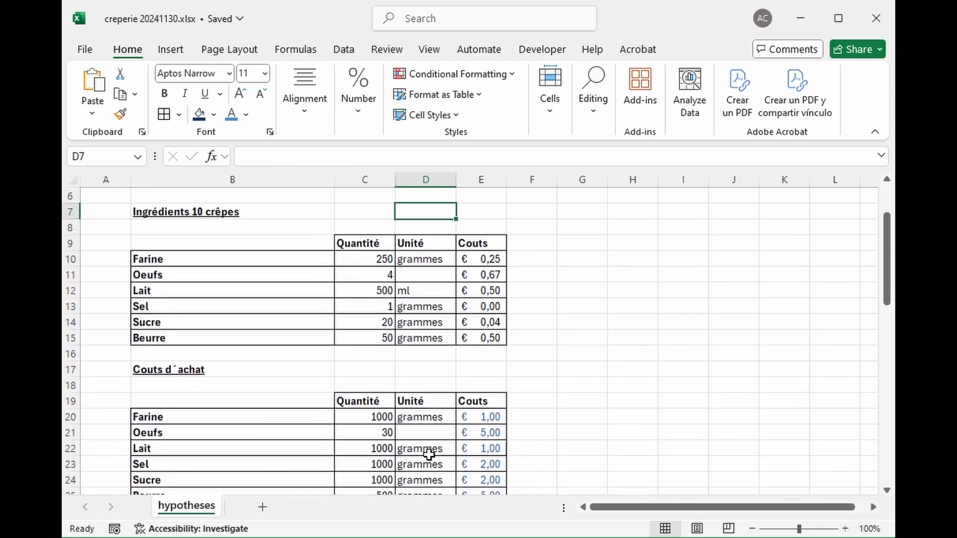
key("Down")
key("Down")
key("Down")
key("Left")
key("Left")
left_click(357, 156)
type("m")
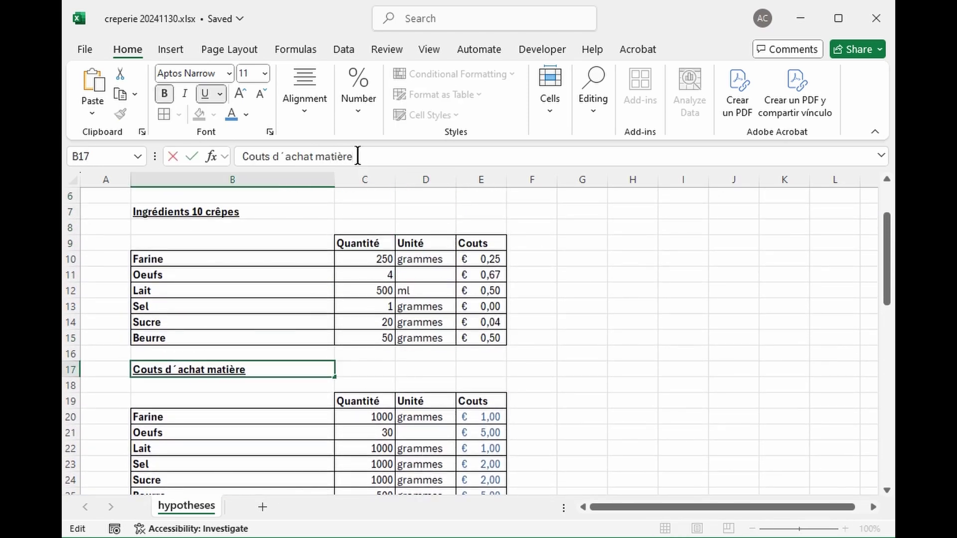
key("Return")
Go to the bottom of the data and select row 60.
key("Up")
key("Up")
key("Up")
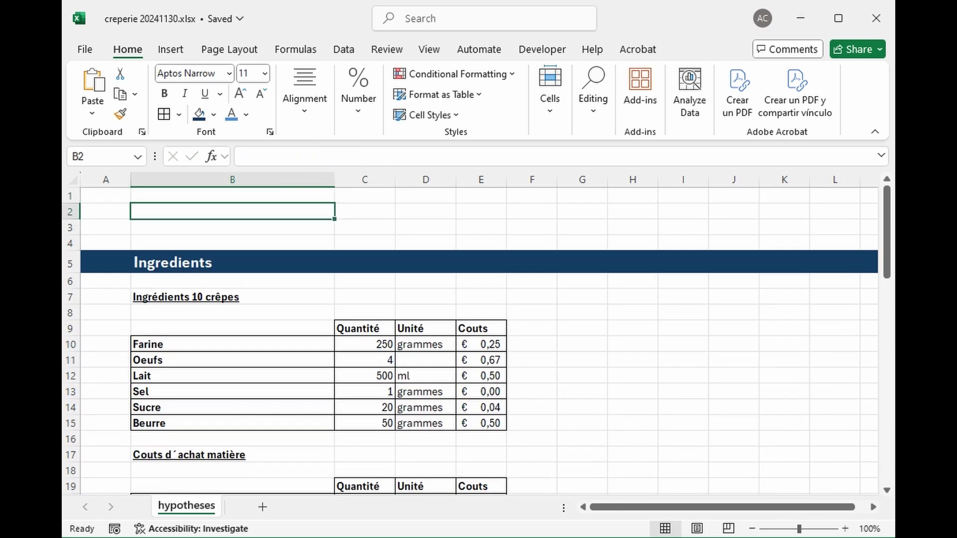
key("Left")
key("Page_Down")
key("Page_Down")
key("Page_Down")
key("Down")
key("Down")
key("Down")
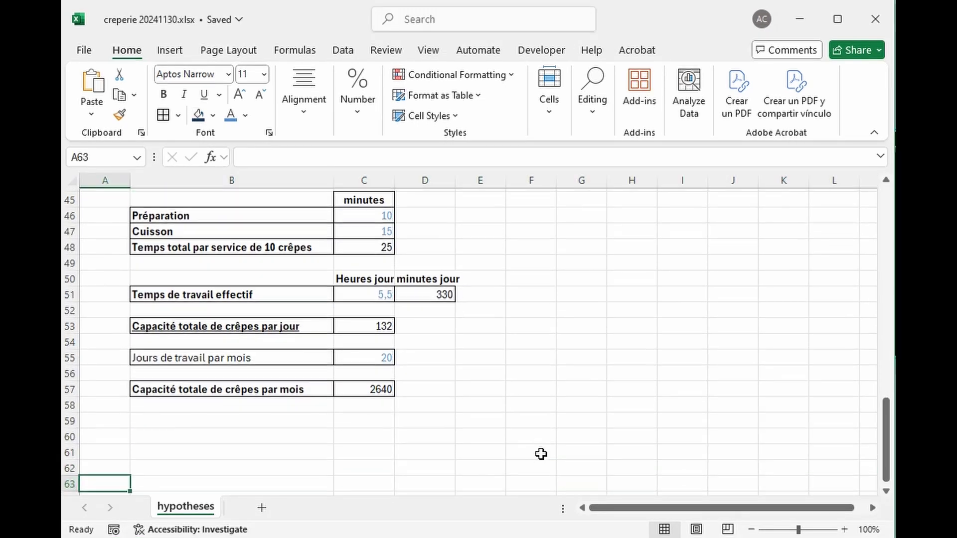
scroll(107, 391, "down", 1)
left_click(70, 402)
Make row 60 a dark blue banner titled 'Projection de ventes et de couts', white bold, size 16.
left_click(198, 115)
left_click(246, 115)
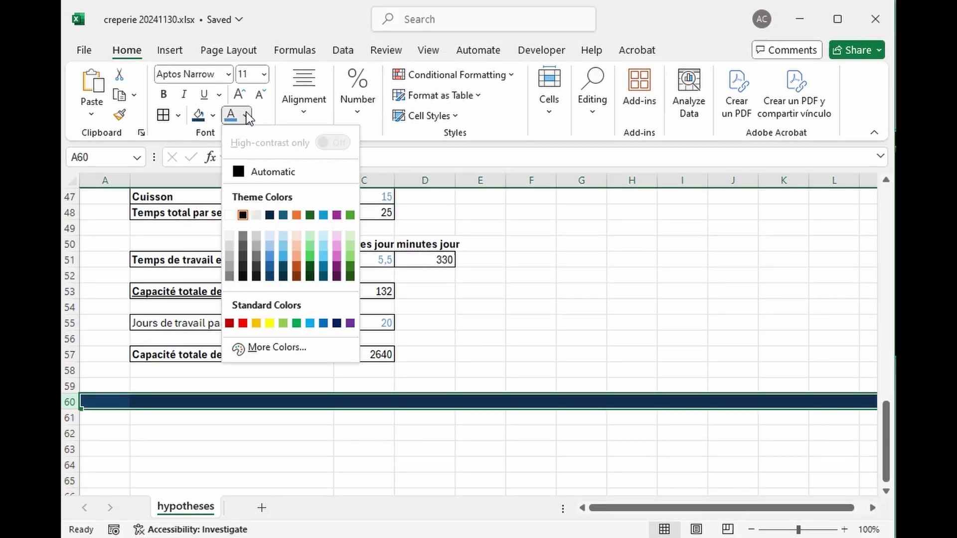
left_click(229, 215)
key("ctrl+b")
key("Right")
type("Pject")
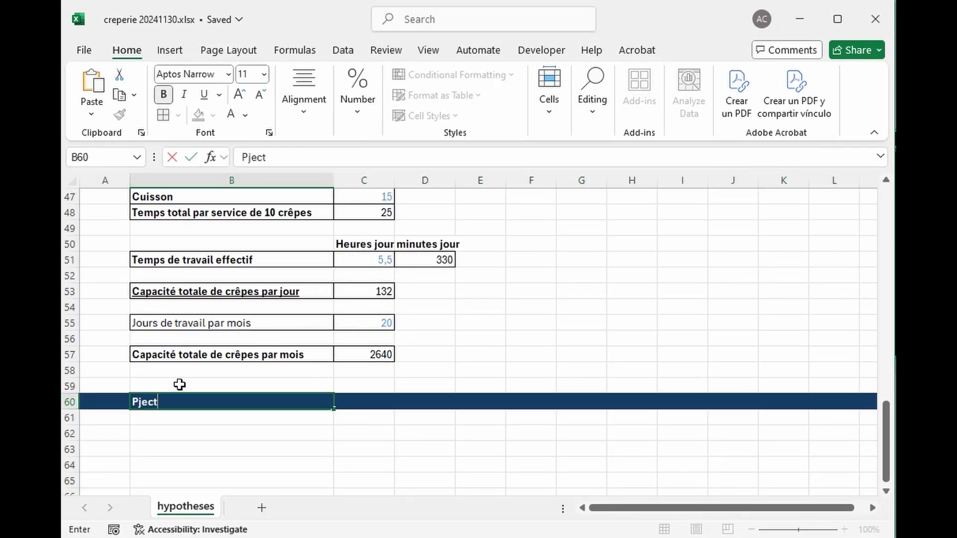
type("tion de ventes et de")
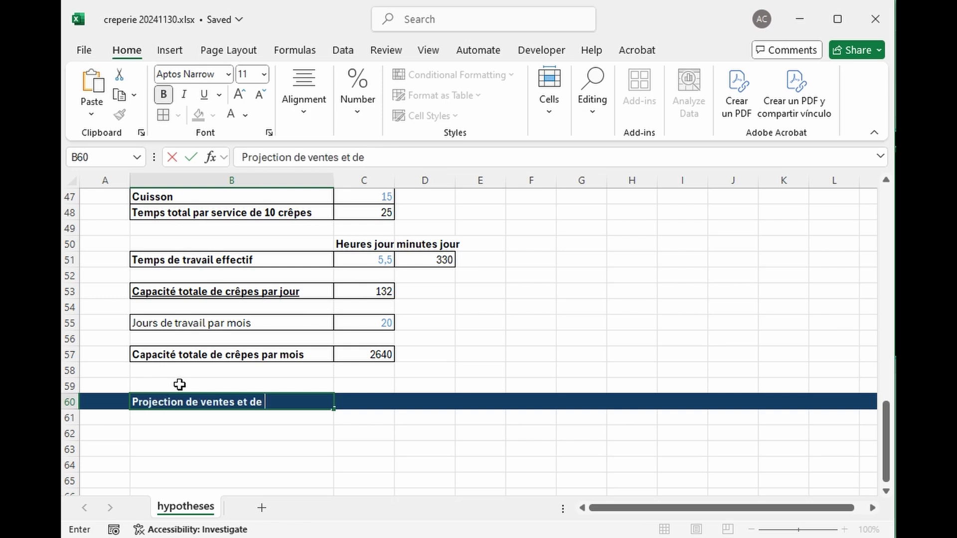
type("s")
key("Return")
key("Up")
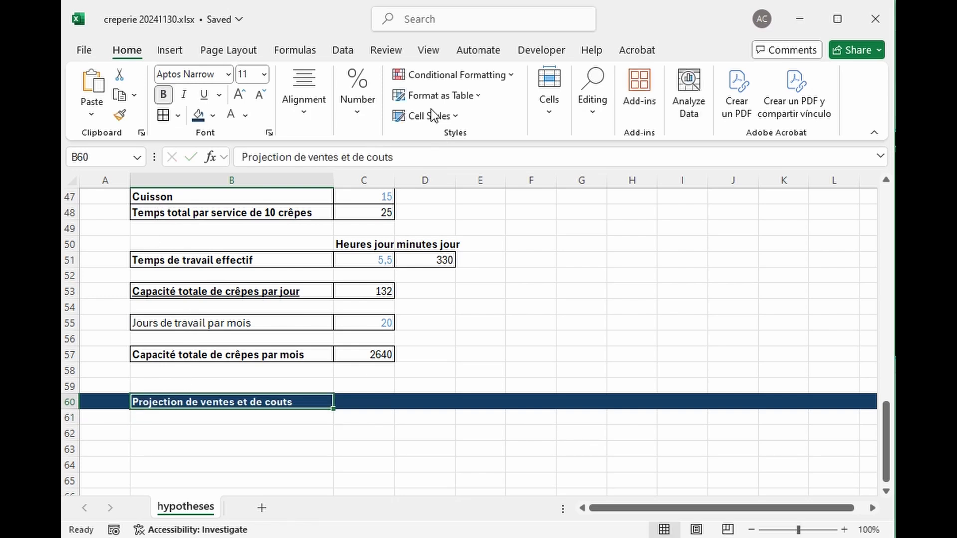
left_click(254, 76)
type("16")
key("Return")
key("Down")
key("Down")
key("Down")
Add 'Ventes moyennes par jour' and 'Ventes moyennes par mois' labels in B63:B64.
key("Up")
key("Up")
type("Ventes m")
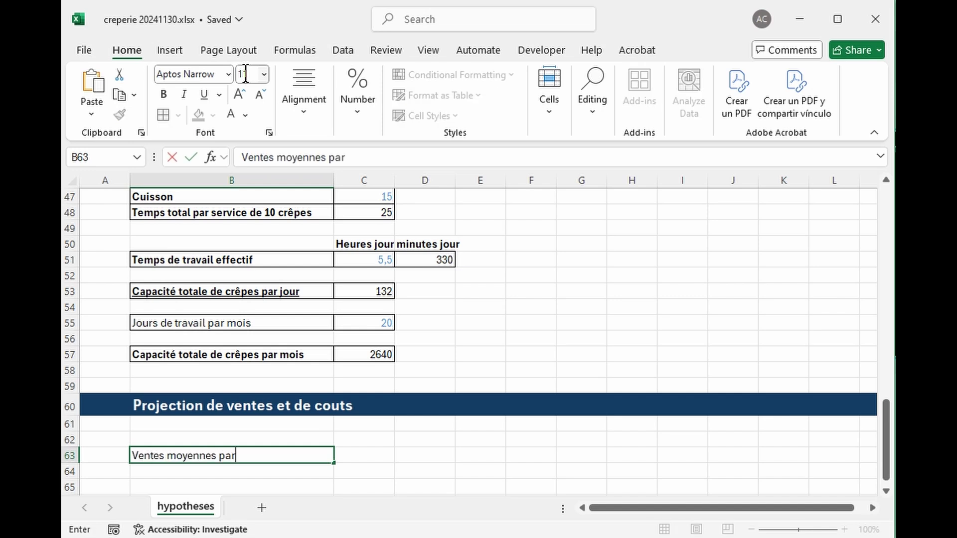
key("Return")
type("Ventes moyennes par mois")
key("Return")
key("Up")
key("Up")
key("Right")
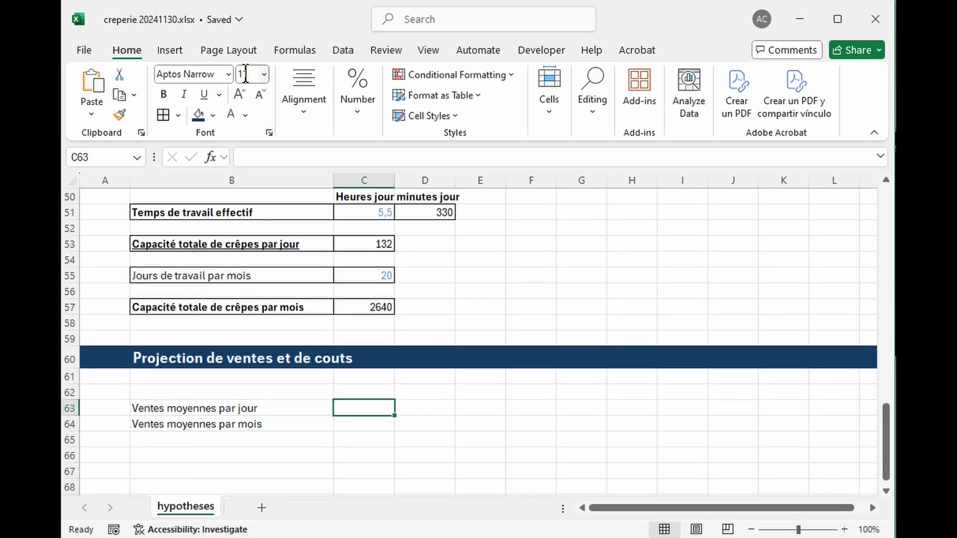
left_click(352, 392)
Enter 'Mois 1' in C62 and fill the month headers across to Mois 12.
type("C")
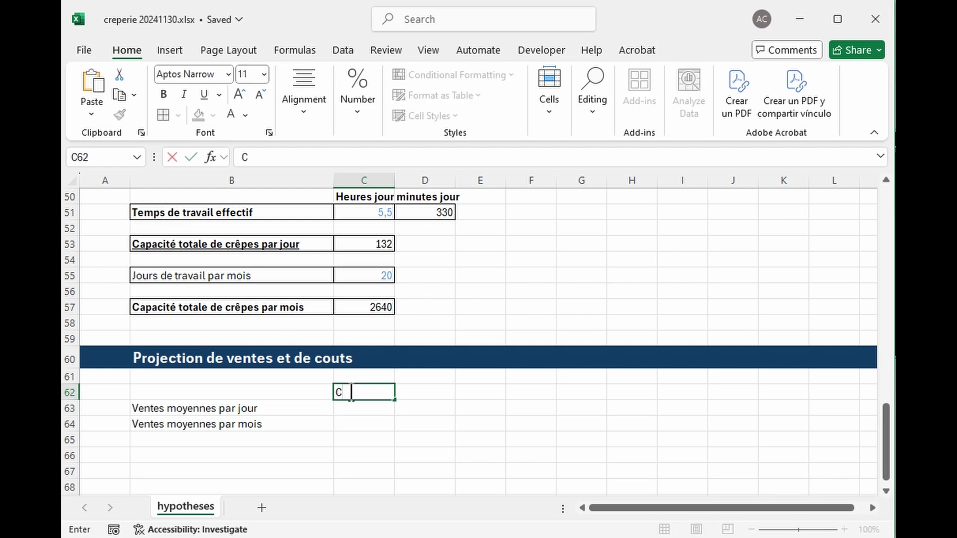
key("Escape")
key("Down")
key("Down")
key("Down")
key("Left")
type("e")
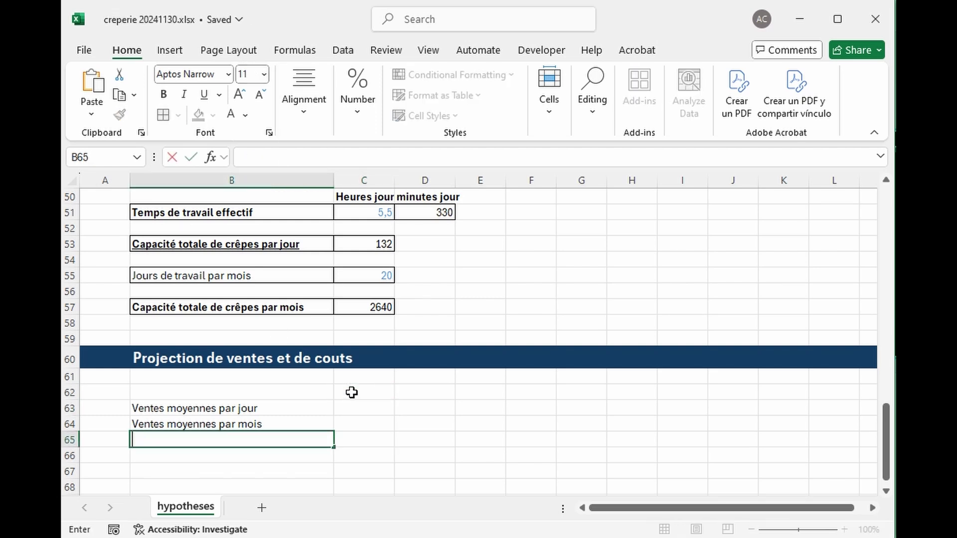
left_click(355, 392)
type("Mois 1")
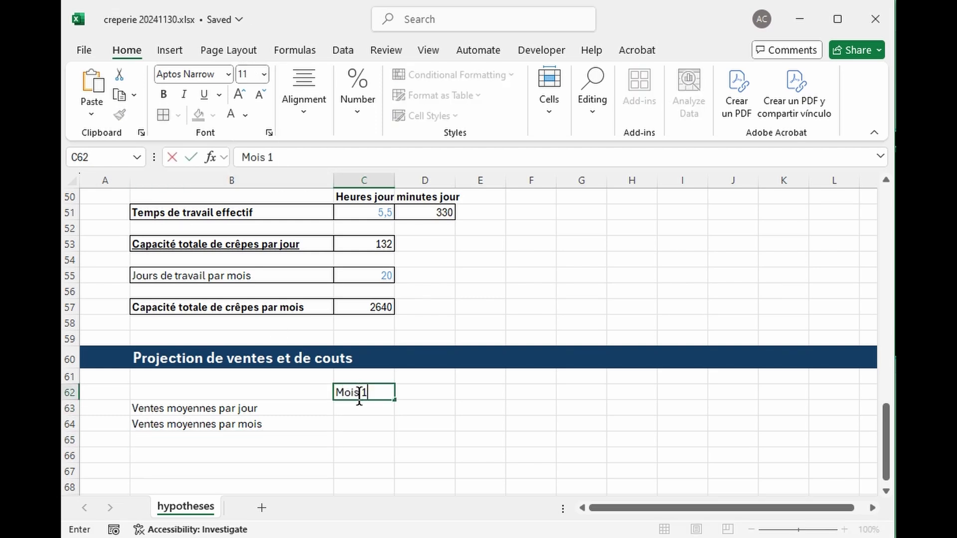
key("Tab")
left_click(359, 394)
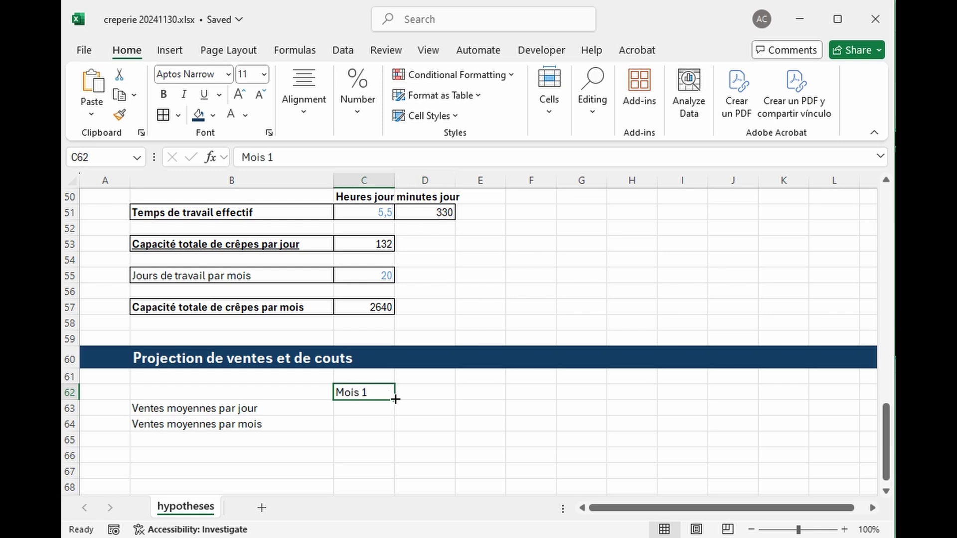
left_click_drag(396, 399, 706, 399)
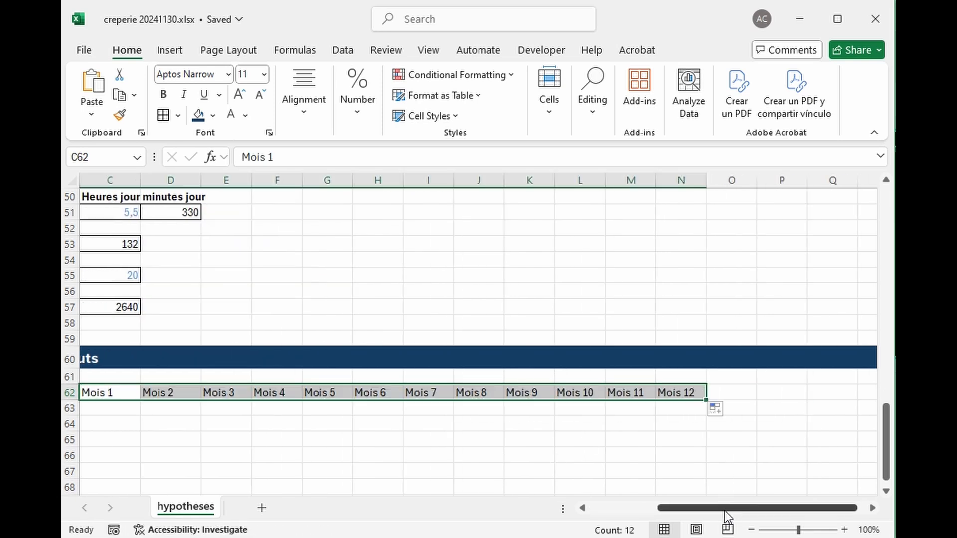
left_click_drag(725, 509, 659, 509)
Enter daily sales 50, 60, 70, 75, 80, 90, 100, 100, 110, 110, 110, 120 in C63:N63.
left_click(361, 410)
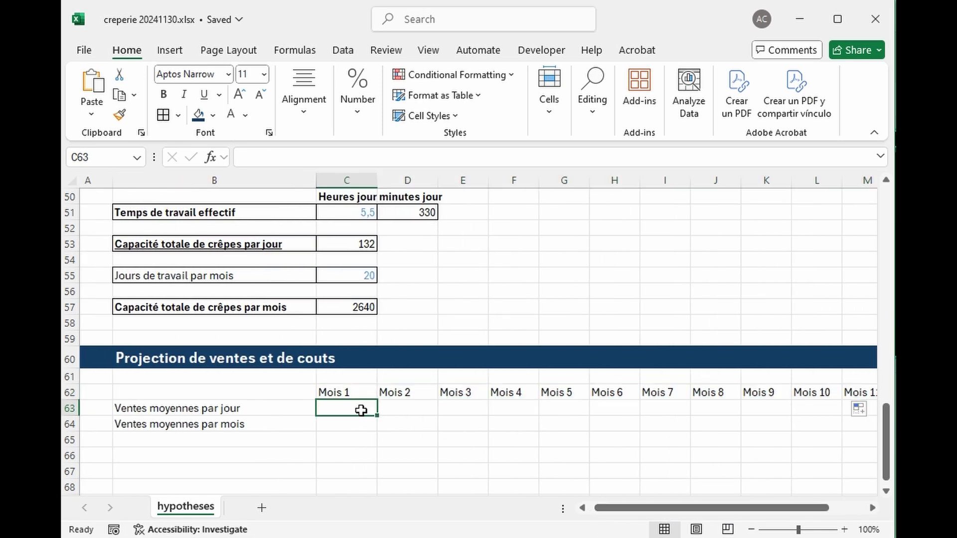
type("50")
key("Tab")
type("60")
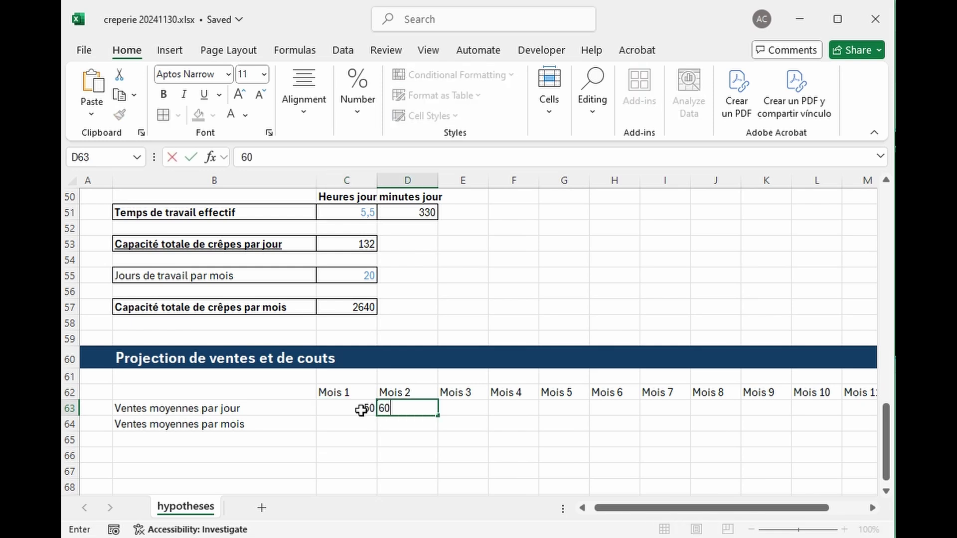
key("Tab")
type("70")
key("Tab")
type("75")
key("Tab")
type("80")
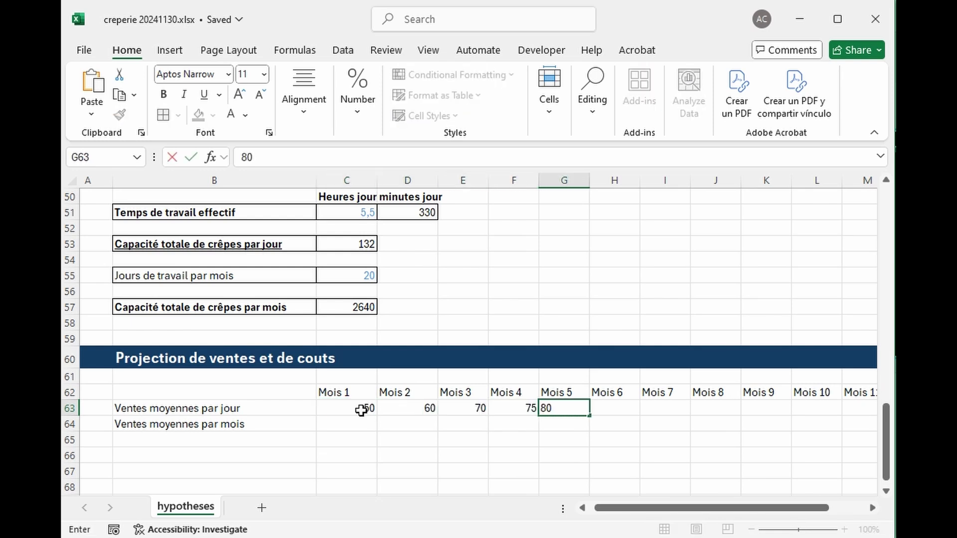
key("Tab")
type("90")
key("Tab")
type("100")
key("Tab")
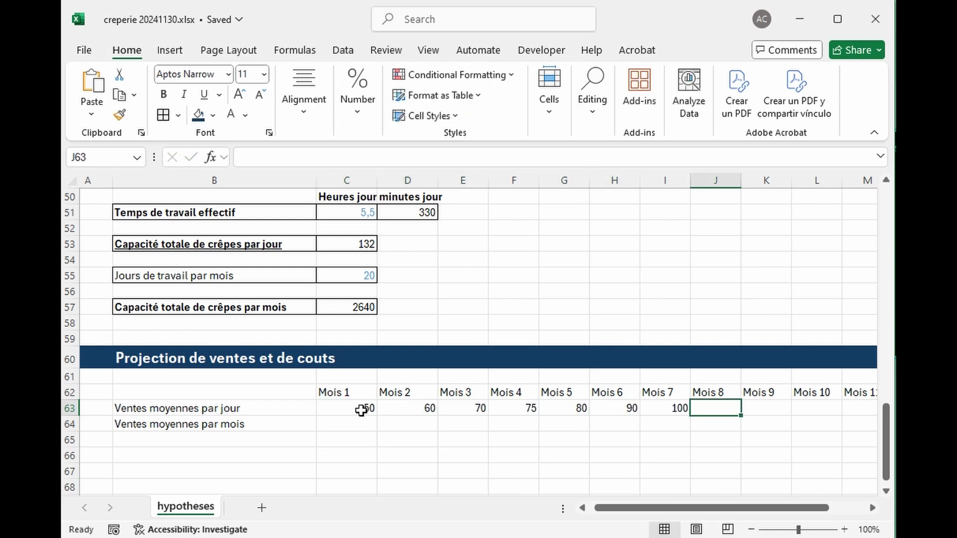
type("100\t110\t110\t110\t120")
key("Return")
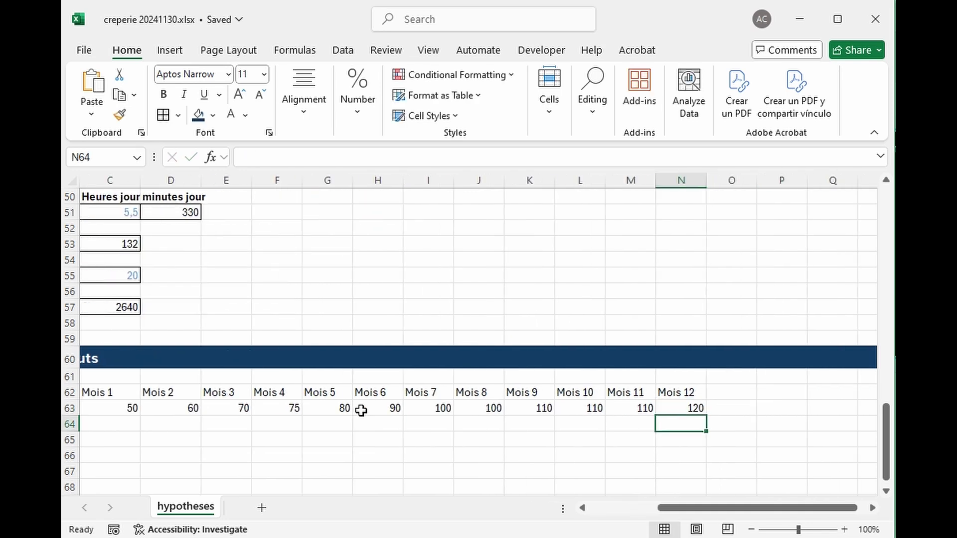
Begin the Mois 1 monthly sales formula in C64 referencing daily sales in C63.
key("Left")
key("Left")
key("Left")
key("Left")
key("Left")
type("+")
left_click(365, 408)
Multiply by the working days per month in C55 and fill the formula across the row.
type("*")
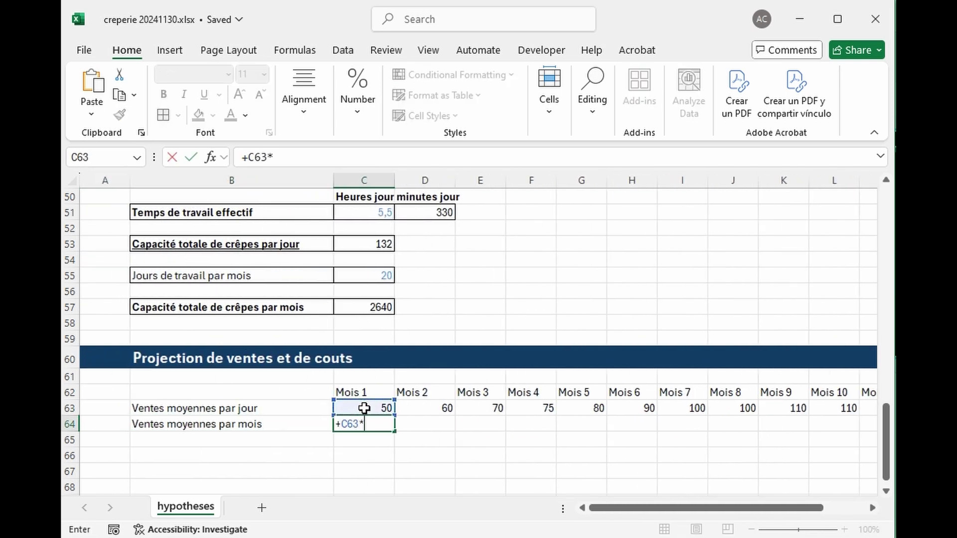
left_click(373, 276)
key("Return")
left_click(374, 425)
left_click_drag(394, 432, 695, 439)
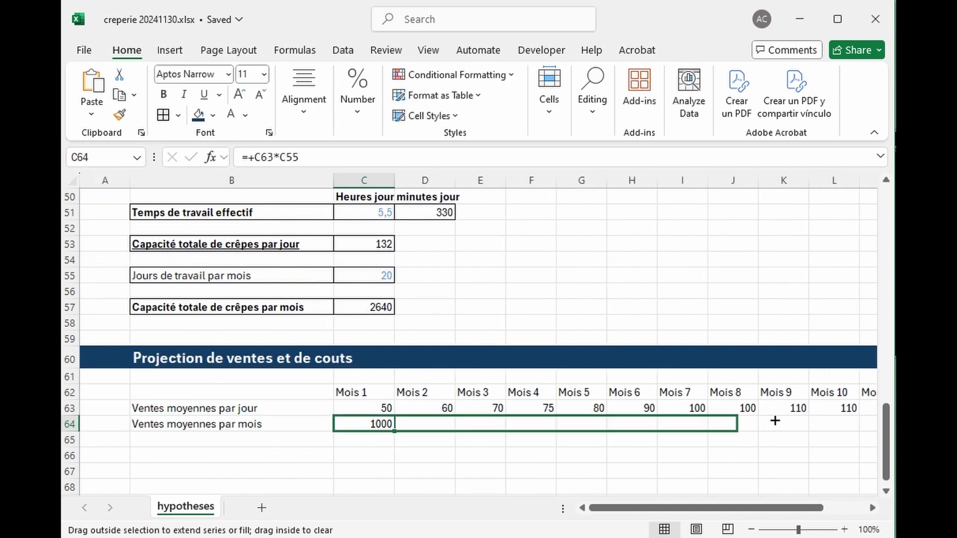
left_click_drag(698, 509, 642, 509)
Fix the C64 formula to =+C63*$C$55 and fill it right to N64.
left_click(369, 423)
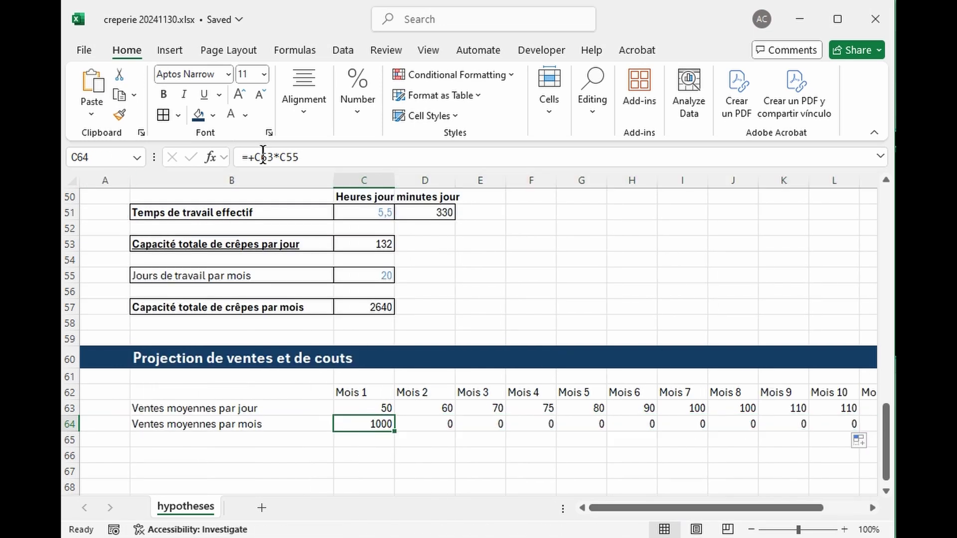
left_click(262, 157)
key("F4")
key("Return")
left_click(384, 425)
left_click_drag(394, 432, 840, 410)
scroll(321, 448, "left", 3)
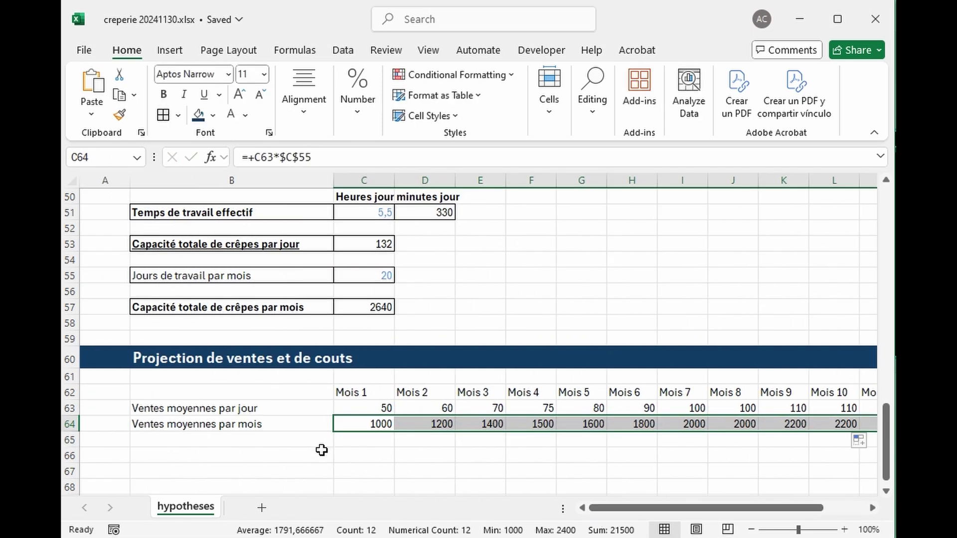
Bold the sales labels in B63:B64 and the Mois 1–12 headers in C62:N62.
left_click_drag(279, 408, 272, 422)
left_click(165, 94)
left_click_drag(352, 393, 681, 392)
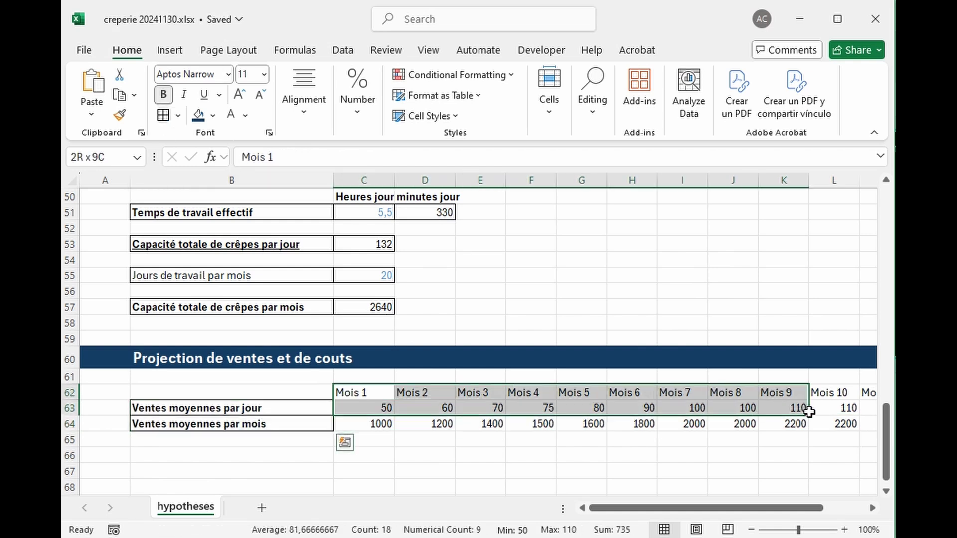
left_click(164, 94)
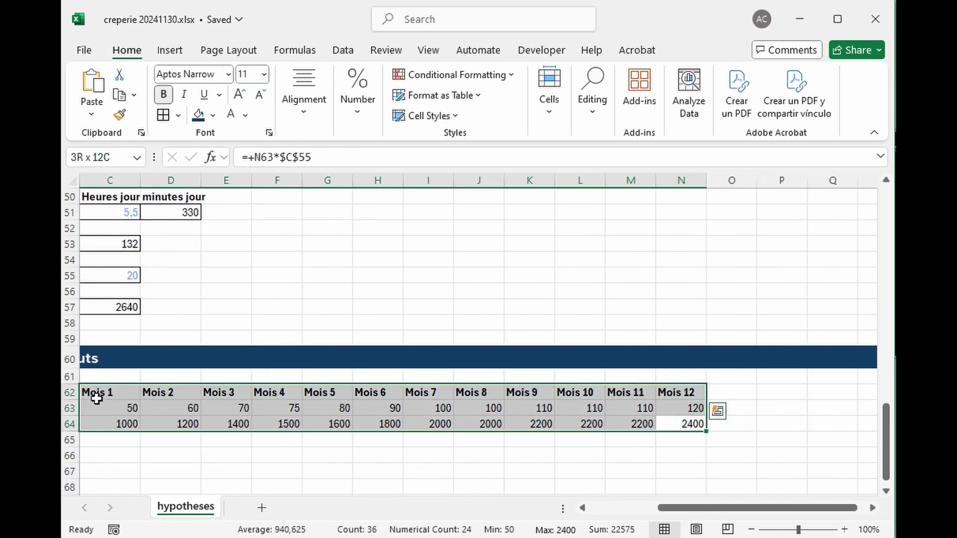
Apply All Borders to the monthly sales table C62:N64.
left_click_drag(679, 424, 96, 394)
left_click(165, 116)
key("Left")
key("Left")
key("Left")
key("Left")
key("Left")
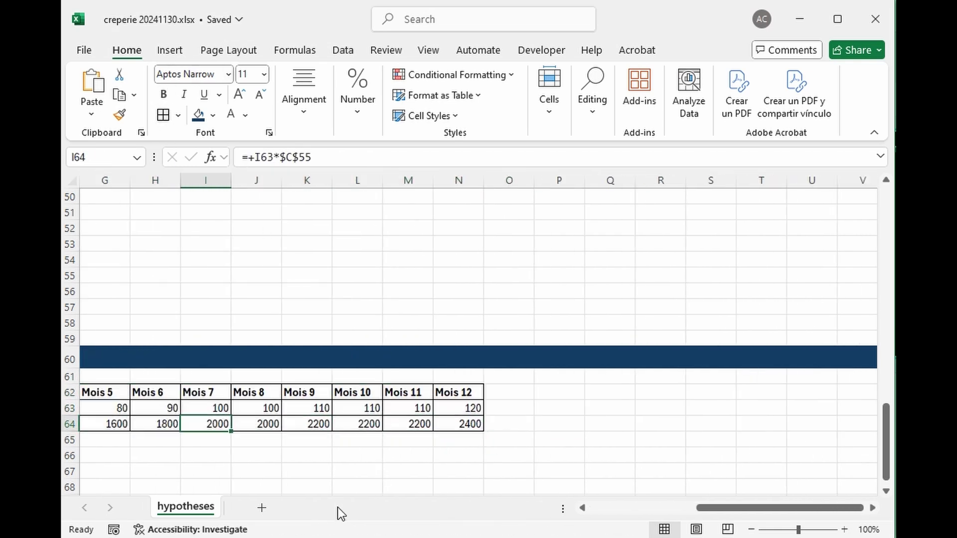
key("Left")
key("Left")
key("Left")
key("Down")
key("Down")
key("Left")
Add the bold label 'Em terme de capacité' in B66.
type("Em terme d")
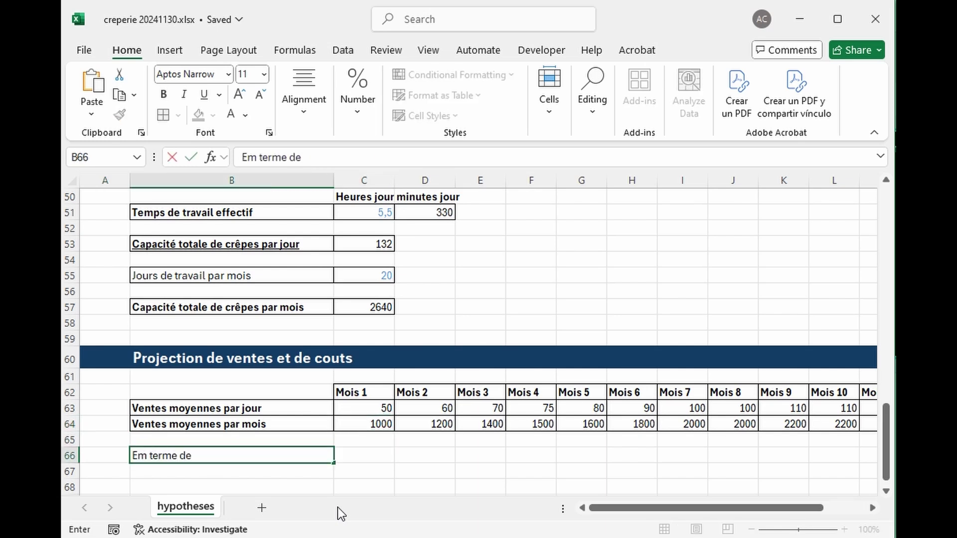
type("e capacité")
key("Tab")
key("Left")
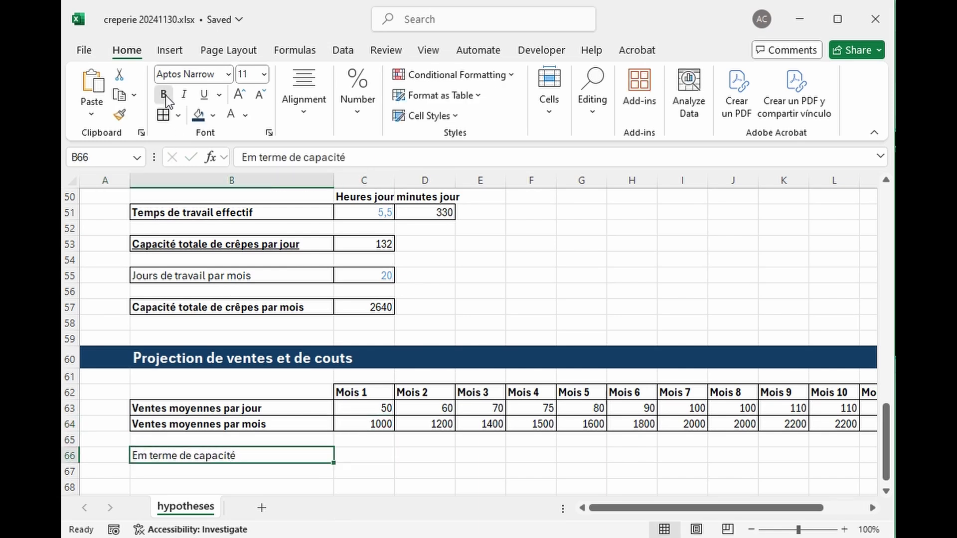
left_click(165, 95)
Enter =+C64/$C$57 in C66 for the month 1 capacity ratio.
left_click(374, 453)
type("+")
key("Up")
key("Up")
type("/")
key("Up")
key("Up")
key("Up")
key("Up")
key("F4")
key("Return")
Format the ratio as Percent, fill it to N66, and border the capacity row.
left_click(373, 454)
left_click(358, 92)
left_click(367, 181)
mouse_move(393, 462)
left_mouse_down()
mouse_move(841, 449)
mouse_move(723, 453)
left_mouse_up()
left_click_drag(699, 508, 632, 508)
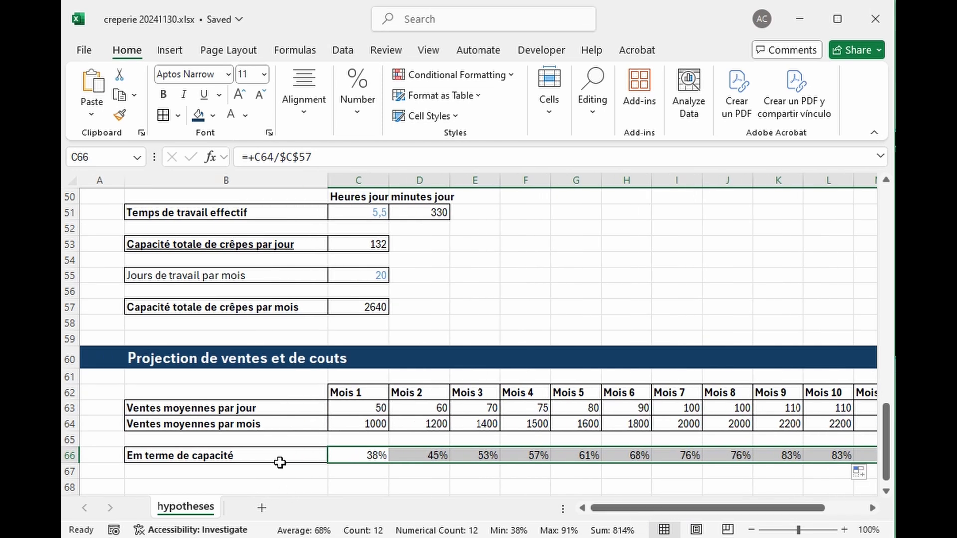
left_click(163, 117)
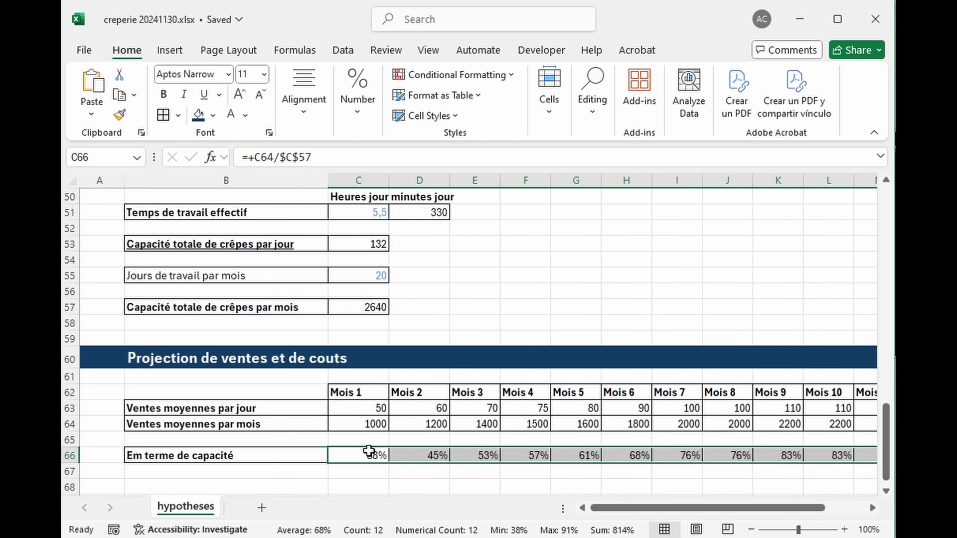
Colour the twelve daily sales figures in row 63 light blue.
left_click(367, 308)
left_click(255, 157)
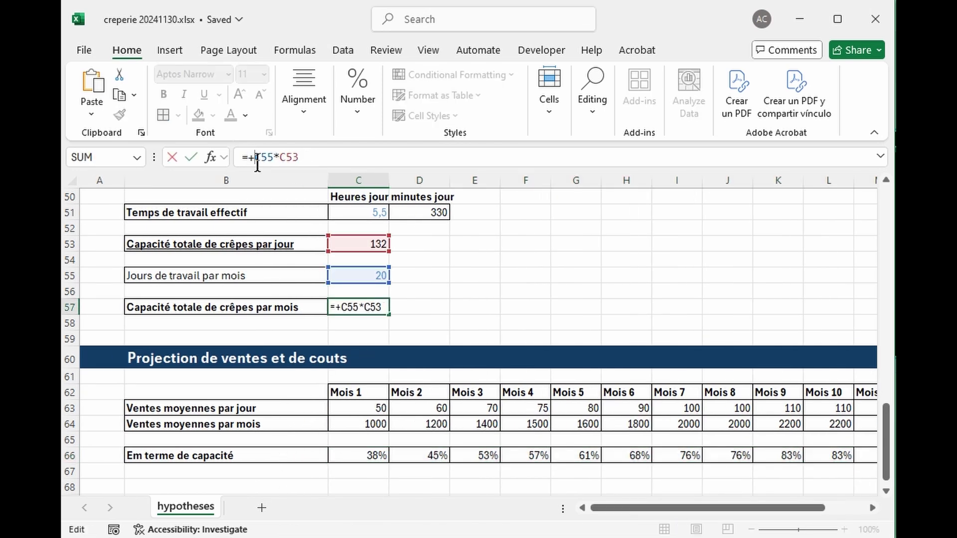
key("Return")
key("Up")
key("Up")
key("Down")
key("Down")
key("Down")
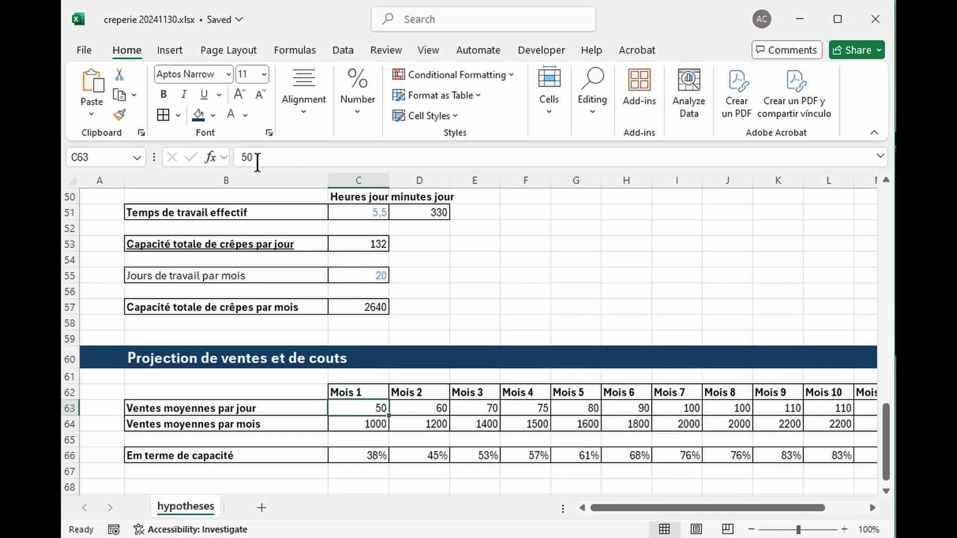
key("shift+Right")
key("shift+Right")
key("shift+Right")
key("shift+Right")
key("shift+Right")
key("shift+Right")
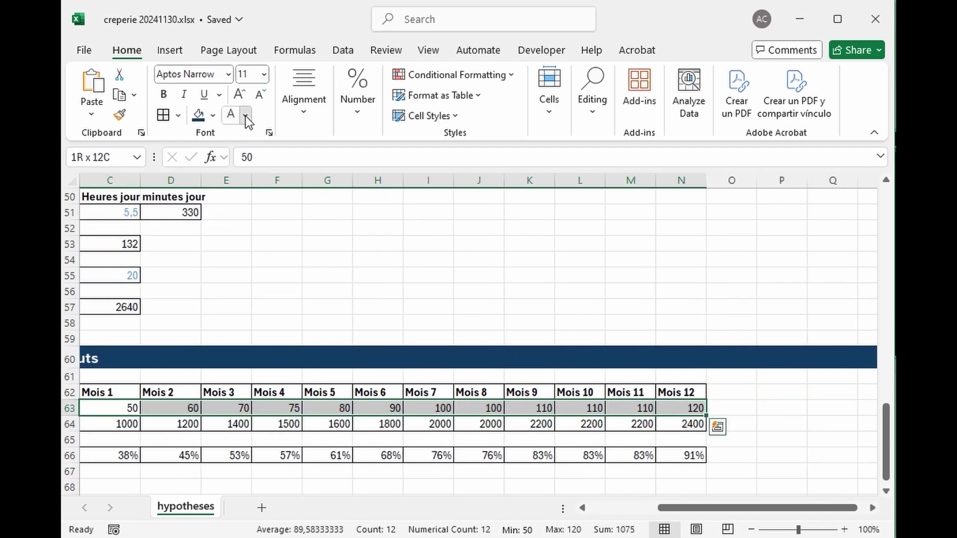
left_click(245, 116)
left_click(268, 256)
Start typing the 'Couts' label in B68.
key("Left")
key("Right")
key("Down")
key("Down")
key("Down")
key("Left")
type("Couts")
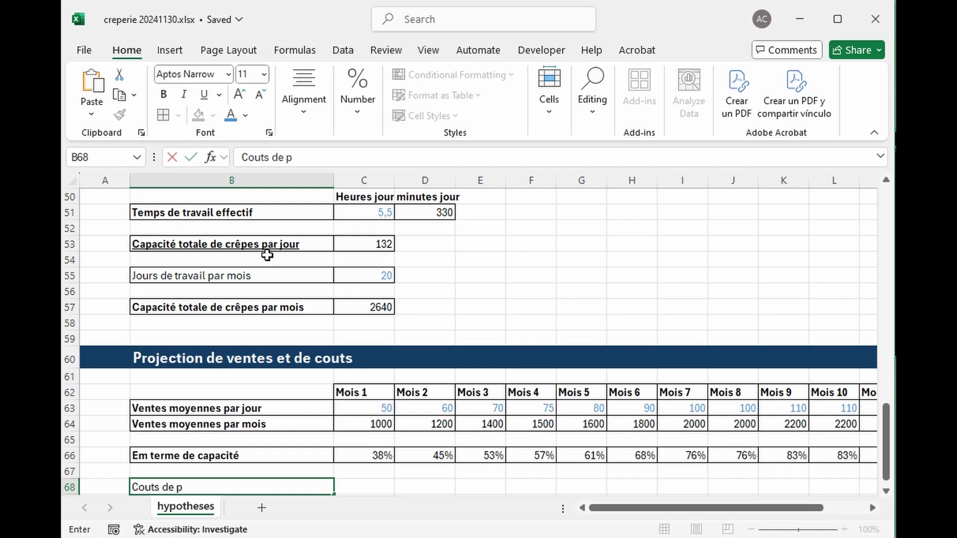
Finish the 'Couts de production' label in B68 and make it bold.
key("Return")
key("Up")
key("Right")
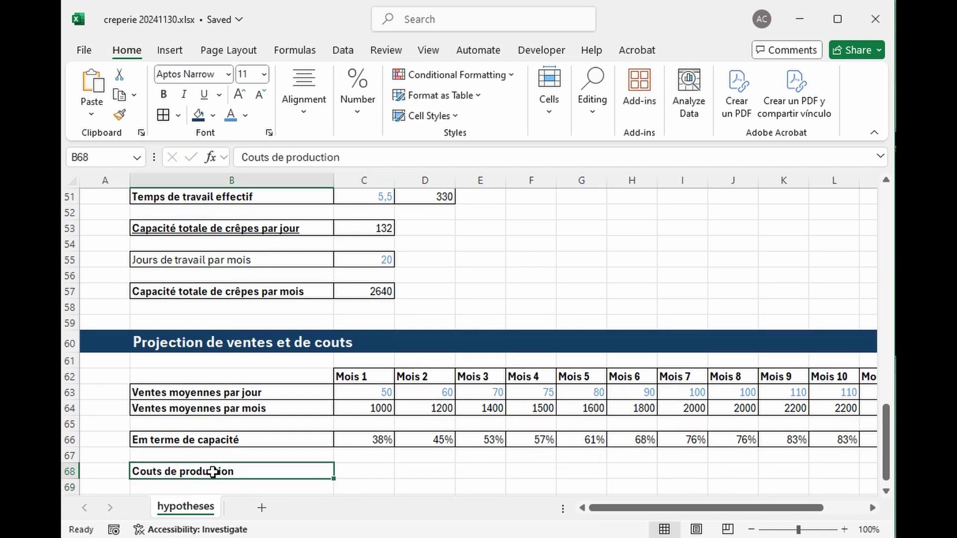
left_click_drag(210, 472, 854, 470)
left_click(164, 94)
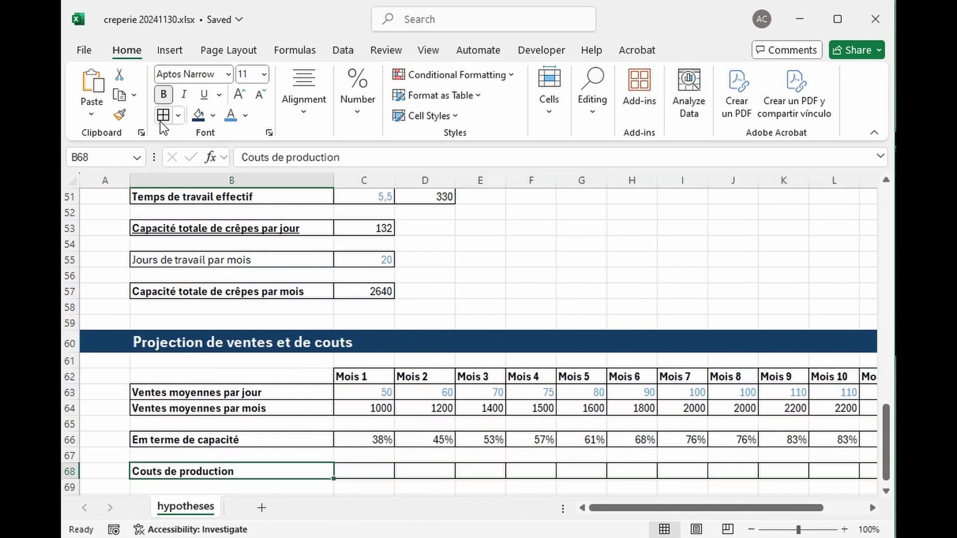
left_click(351, 160)
key("Return")
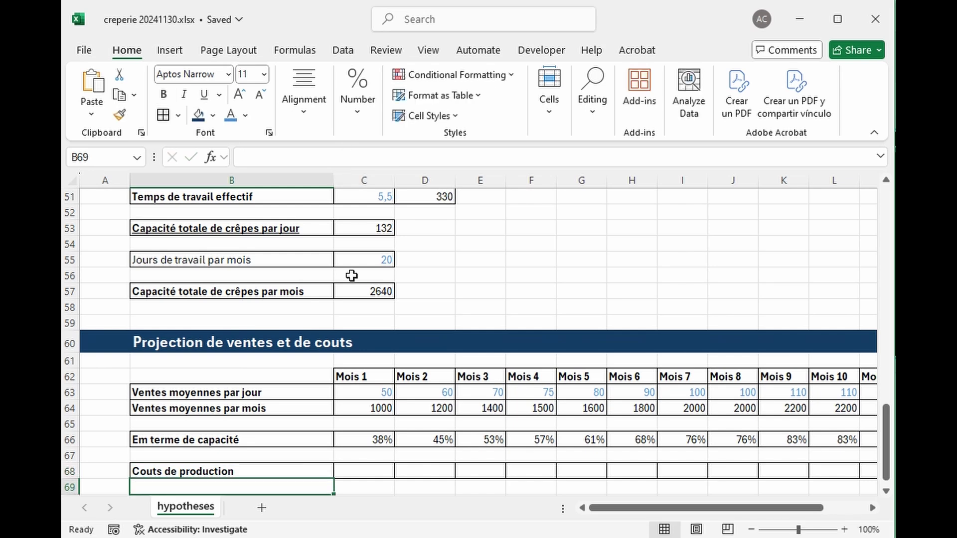
key("ctrl+z")
key("ctrl+z")
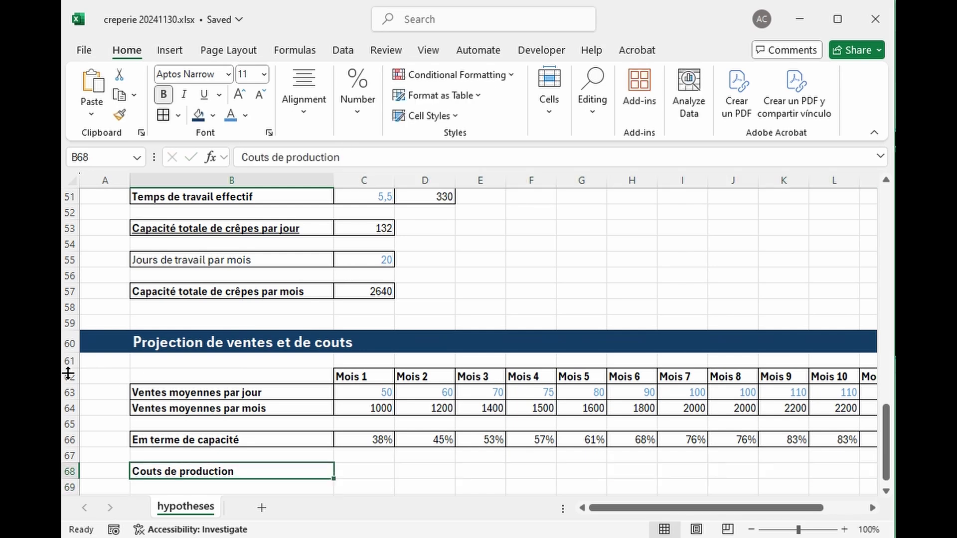
Insert two plain blank rows above the month headers.
left_click(68, 372)
key("ctrl+plus")
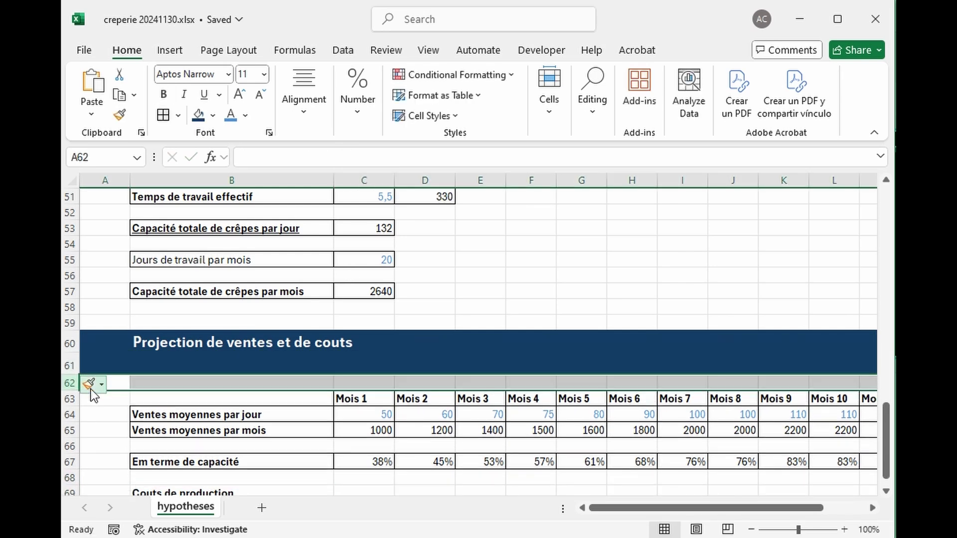
left_click(100, 384)
left_click(120, 115)
left_click(70, 361)
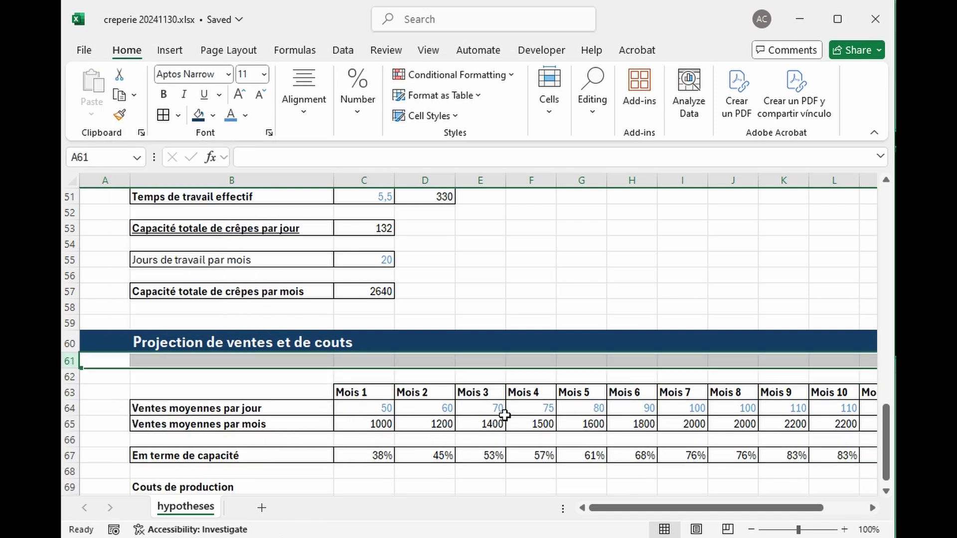
scroll(503, 415, "down", 1)
key("ctrl+plus")
Add the bold, underlined subheading 'Projections de ventes' in B62.
left_click(206, 365)
type("Projections de ventes")
key("ctrl+Return")
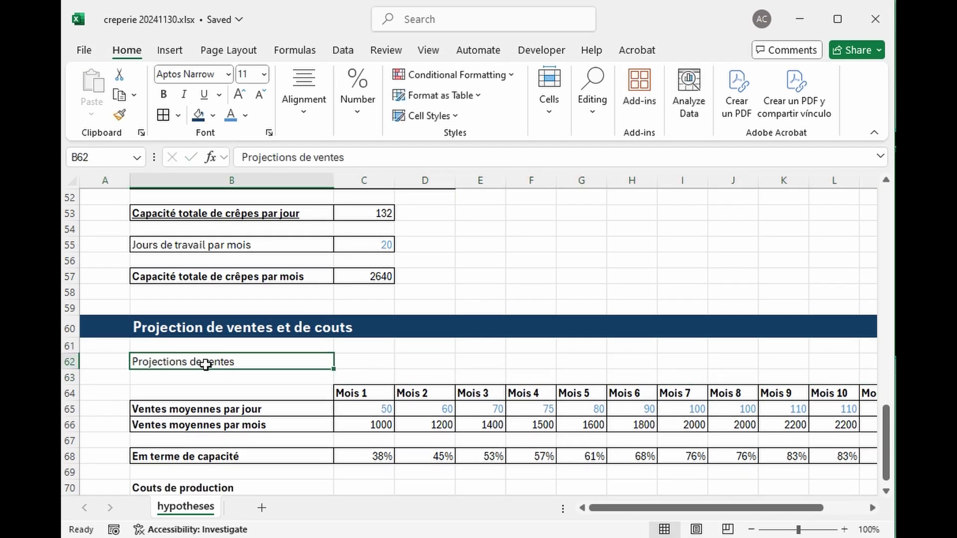
left_click(165, 95)
left_click(204, 94)
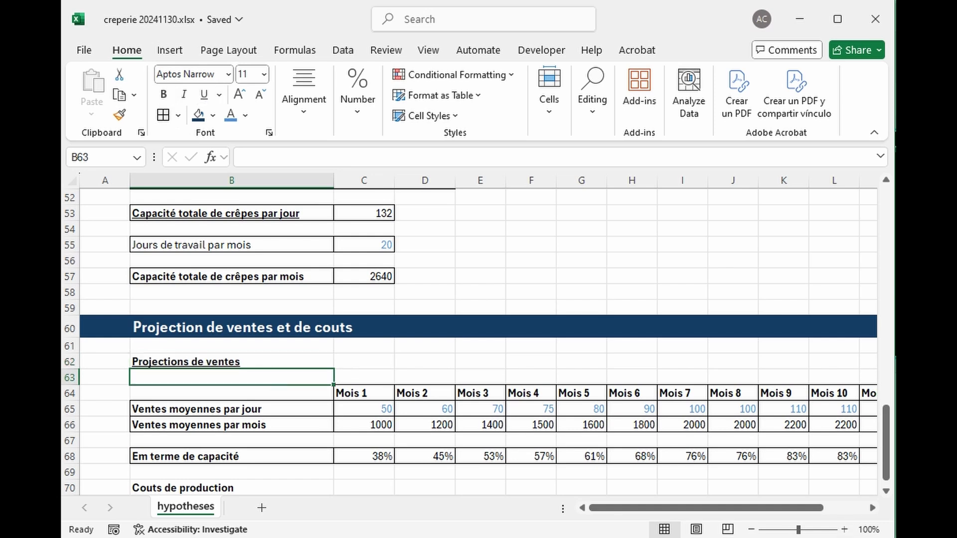
Underline 'Couts de production' and add the 'Cout de matière' label in B72.
key("Down")
key("Down")
key("Down")
left_click(268, 437)
key("ctrl+u")
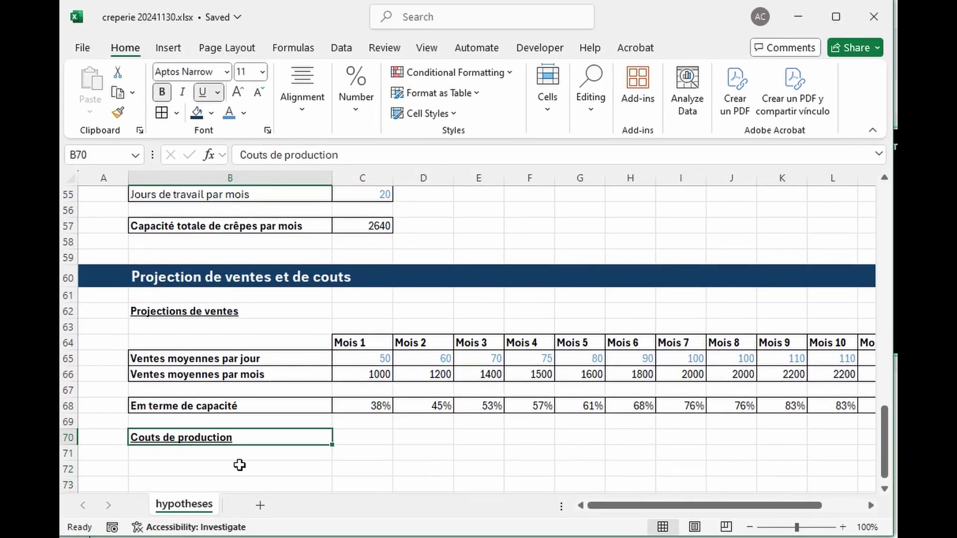
left_click(219, 468)
type("Cout")
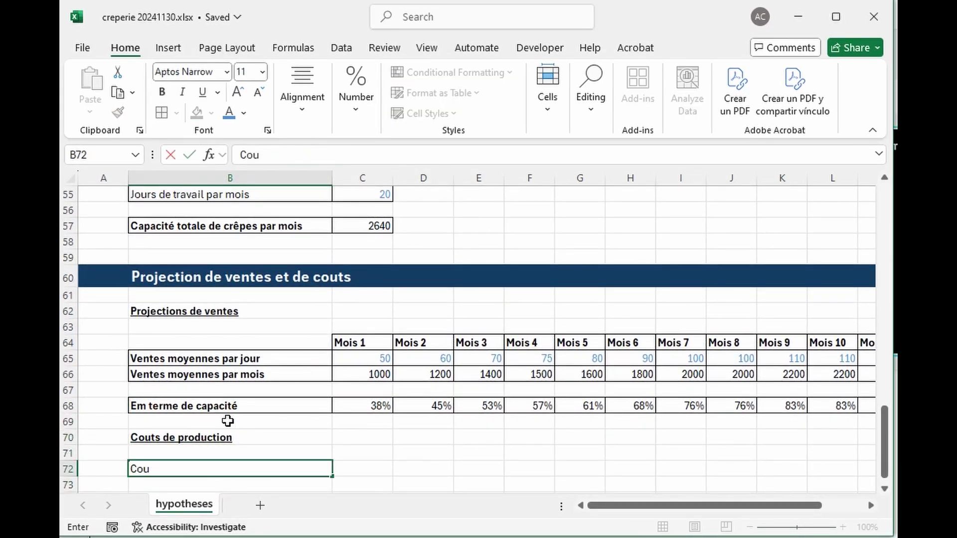
type(" de matière")
key("ctrl+Return")
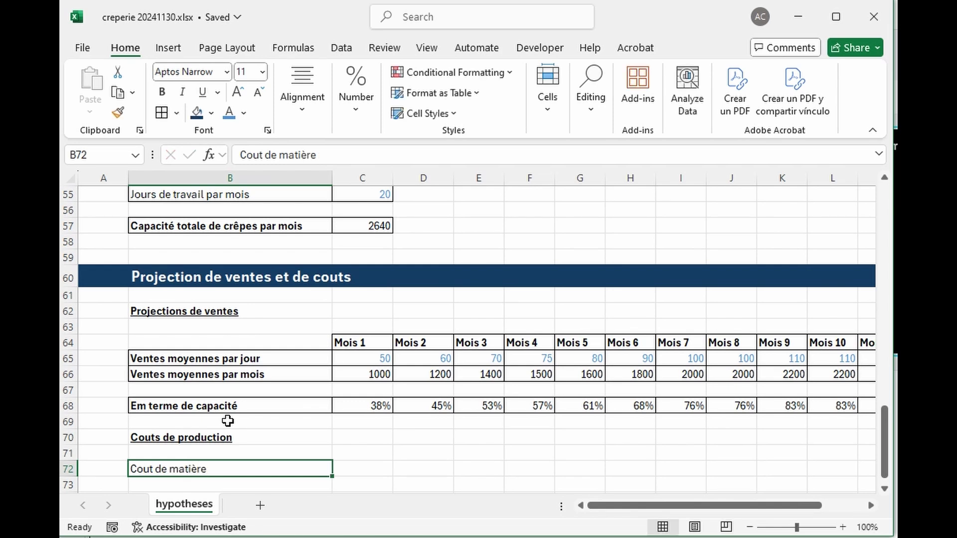
key("Right")
key("Up")
key("Up")
key("Up")
key("Up")
key("Up")
key("Up")
key("Up")
key("Up")
key("Up")
key("Up")
Enter =+C65/10*$E$27 in C72 to cost month 1's daily sales at the 10-crêpe rate.
key("Down")
key("Down")
key("Down")
key("Down")
key("Down")
key("Down")
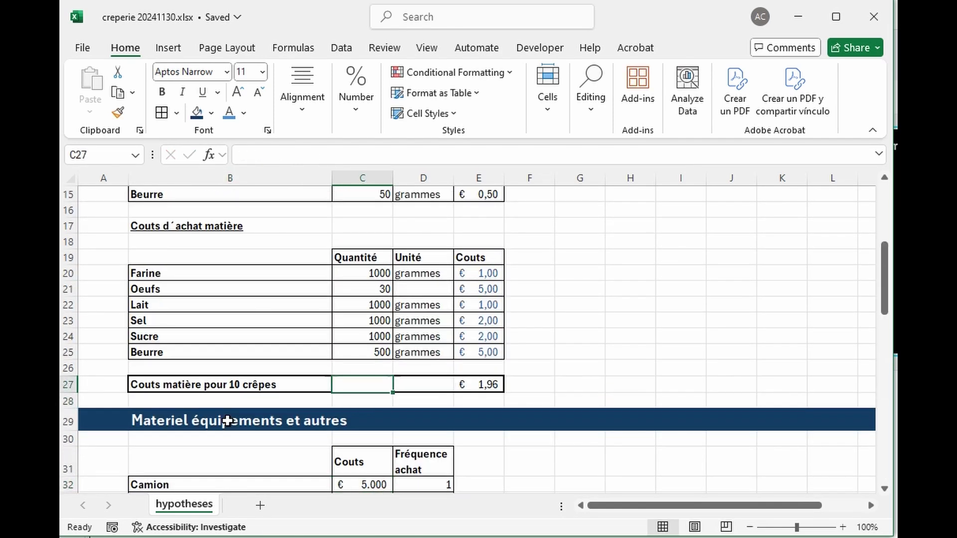
key("Left")
key("Left")
key("Right")
key("Right")
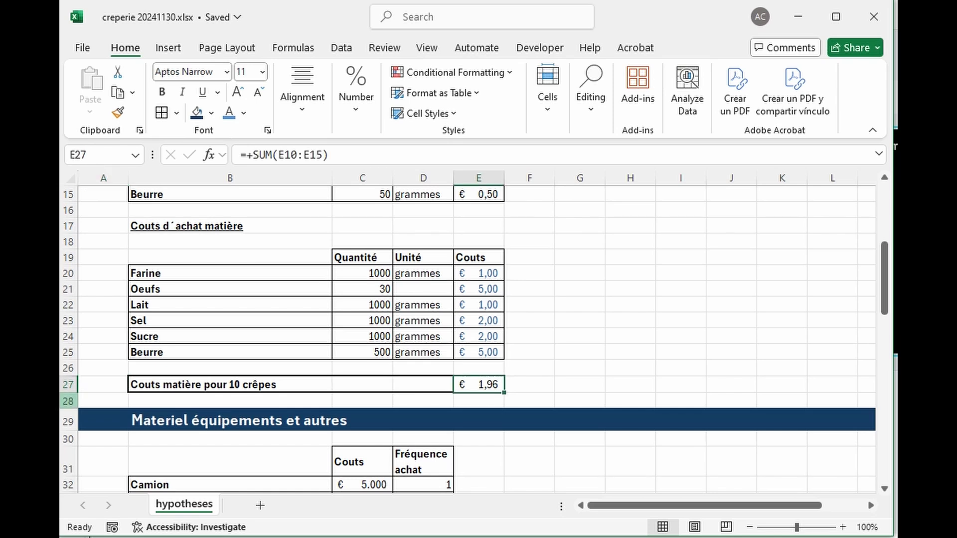
key("Down")
key("Home")
key("Down")
key("Down")
key("Down")
key("Down")
key("Down")
key("Down")
key("Down")
key("Down")
key("Down")
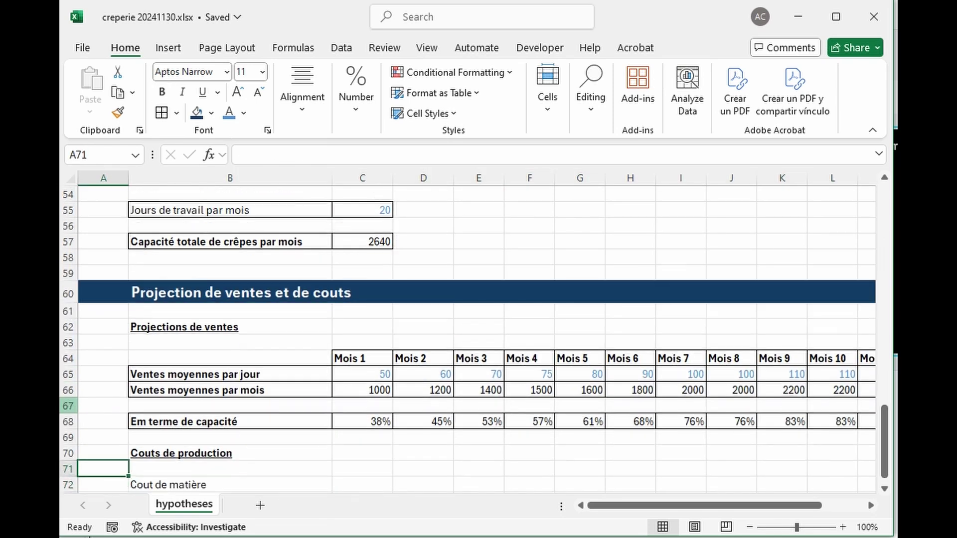
key("Down")
key("Right")
key("Right")
type("+")
key("Up")
key("Up")
key("Up")
key("Up")
key("Up")
type("/10*")
key("Up")
key("Up")
key("Up")
key("Up")
key("Up")
key("Up")
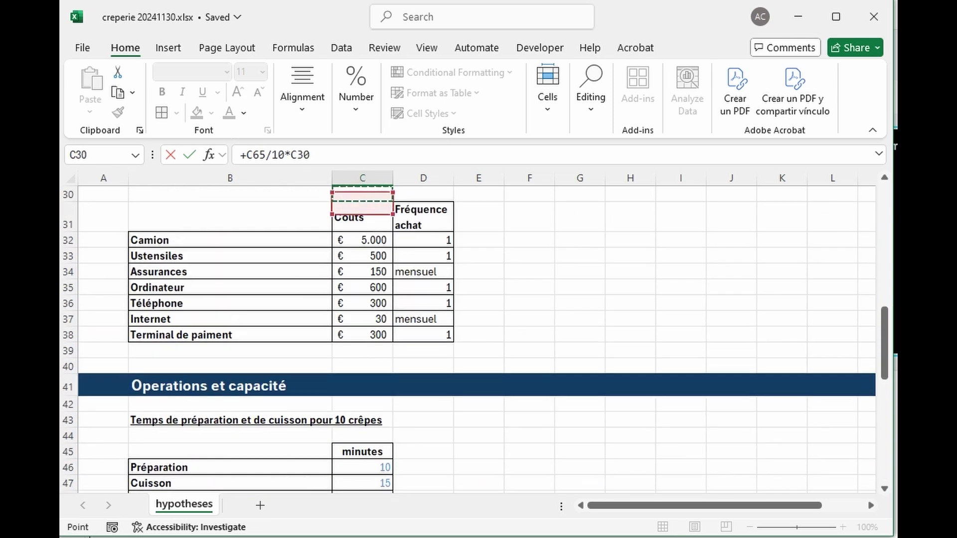
key("Up")
key("Up")
key("Up")
key("Down")
key("Down")
key("Down")
key("Right")
key("Right")
key("Right")
key("Left")
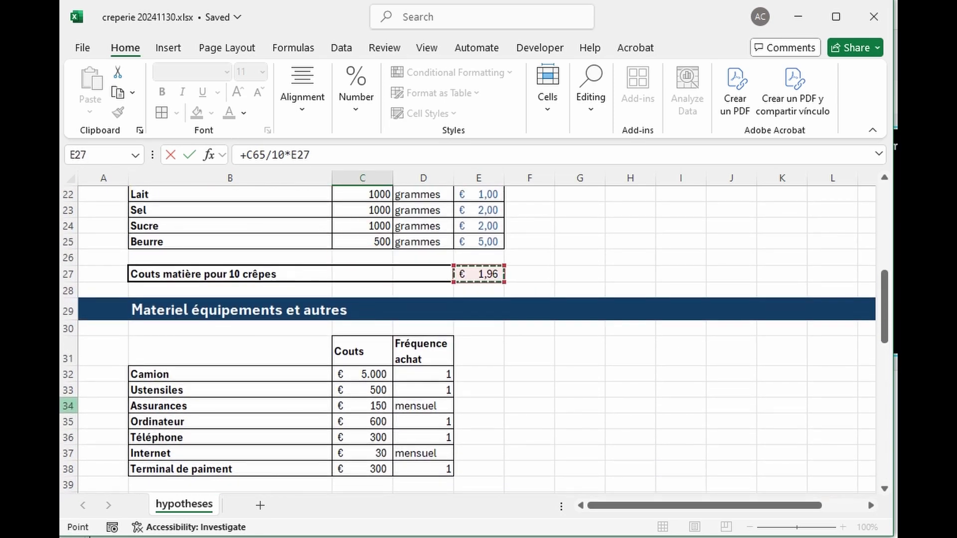
key("F4")
key("Return")
Fill the daily material cost formula across all months to L72.
left_click(349, 335)
mouse_move(393, 344)
left_mouse_down()
mouse_move(854, 333)
mouse_move(715, 344)
left_mouse_up()
left_click(108, 352)
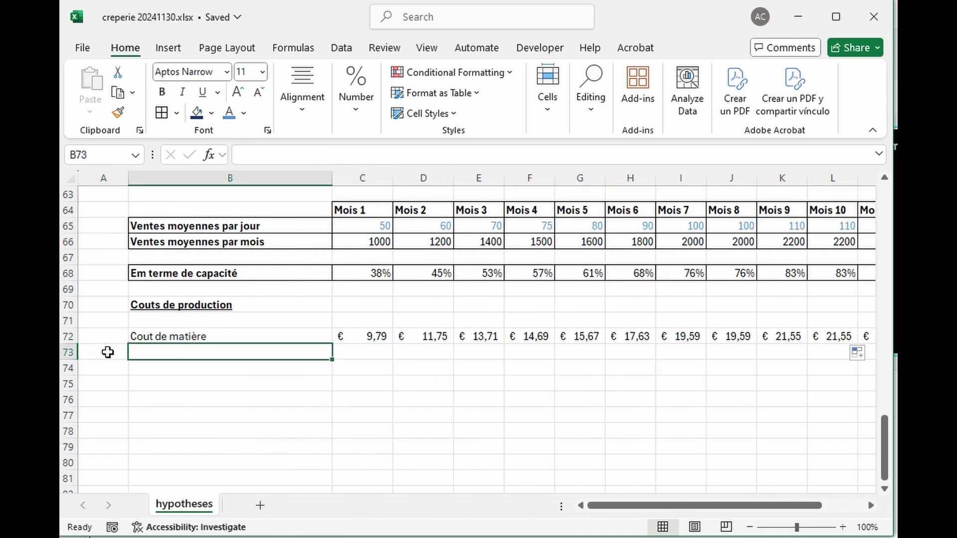
Title the sales table 'Ventes de crêpes en unités' in bold.
left_click(240, 228)
left_click(327, 153)
key("Escape")
key("Up")
type("Vente")
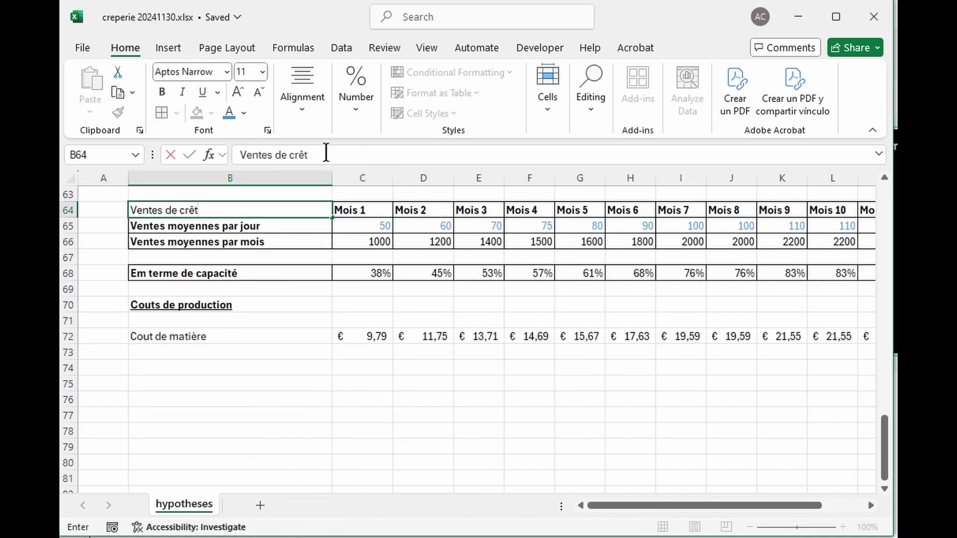
key("Return")
key("Up")
key("ctrl+b")
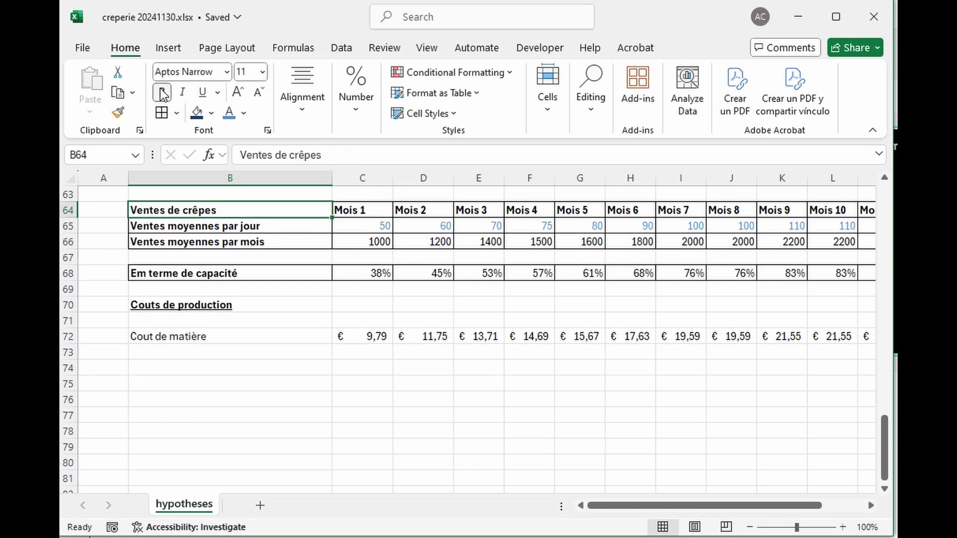
left_click(343, 155)
type("em")
type("s")
key("Return")
key("Up")
double_click(333, 155)
type("en")
key("Return")
Border the material cost row and bold its label 'Cout de matière par jour'.
key("Down")
key("Down")
key("Down")
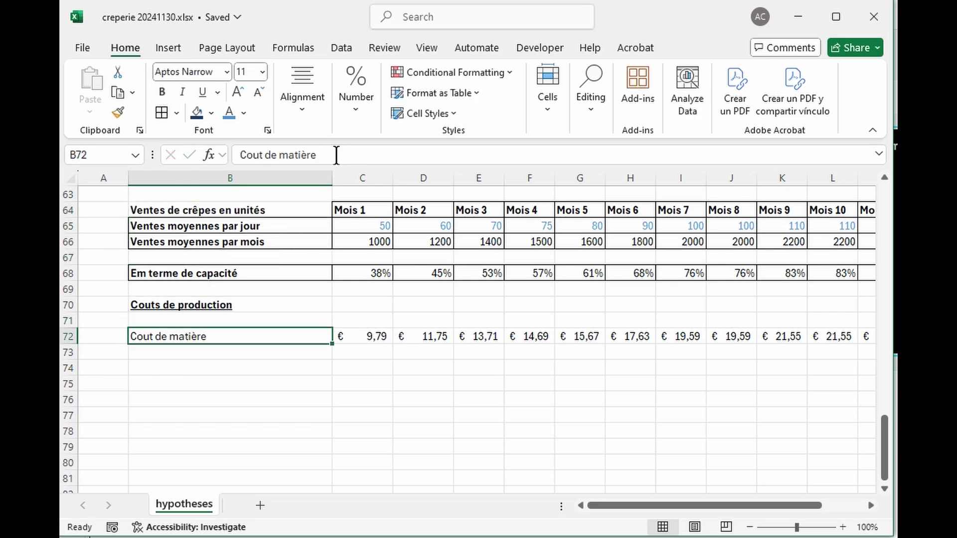
key("Up")
key("Up")
key("Up")
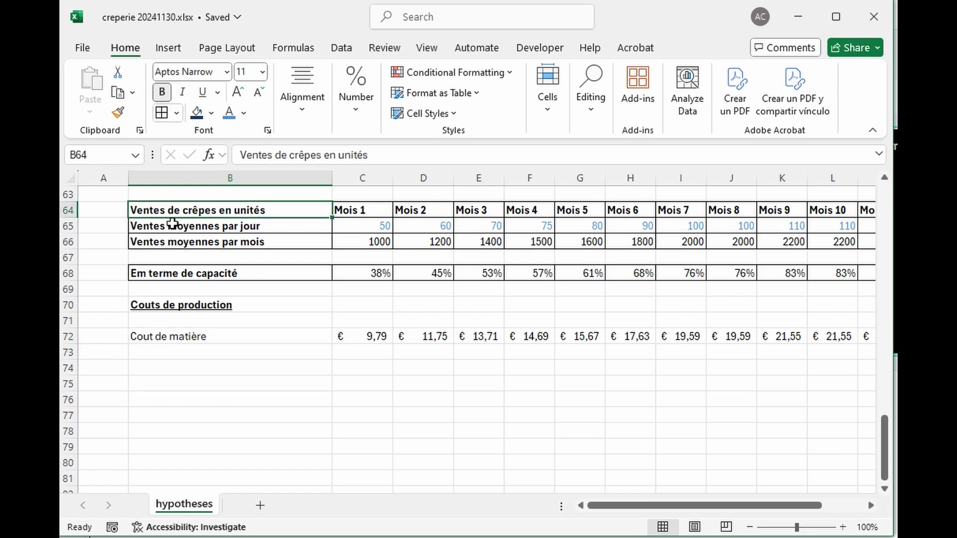
left_click_drag(229, 337, 784, 331)
left_click(161, 113)
left_click(162, 92)
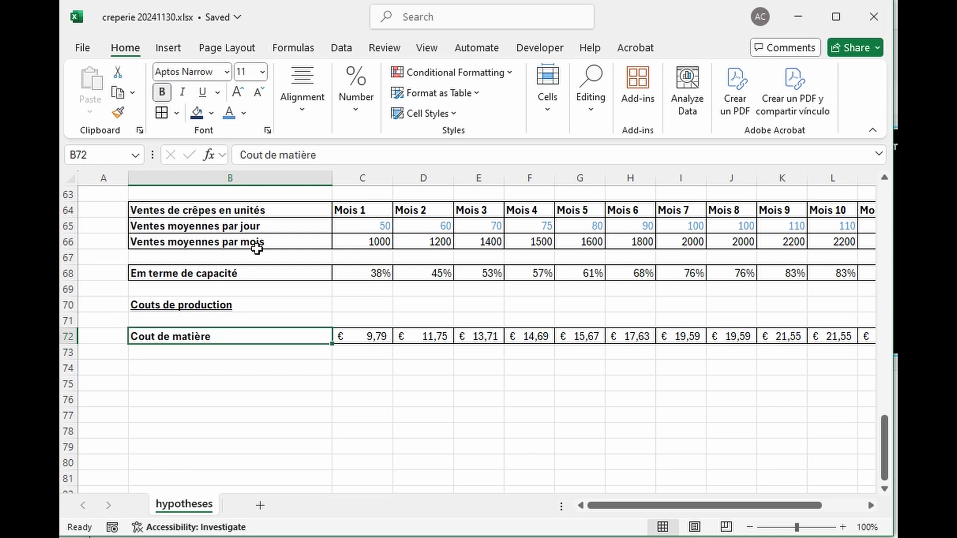
left_click(319, 155)
type("par jour")
key("Return")
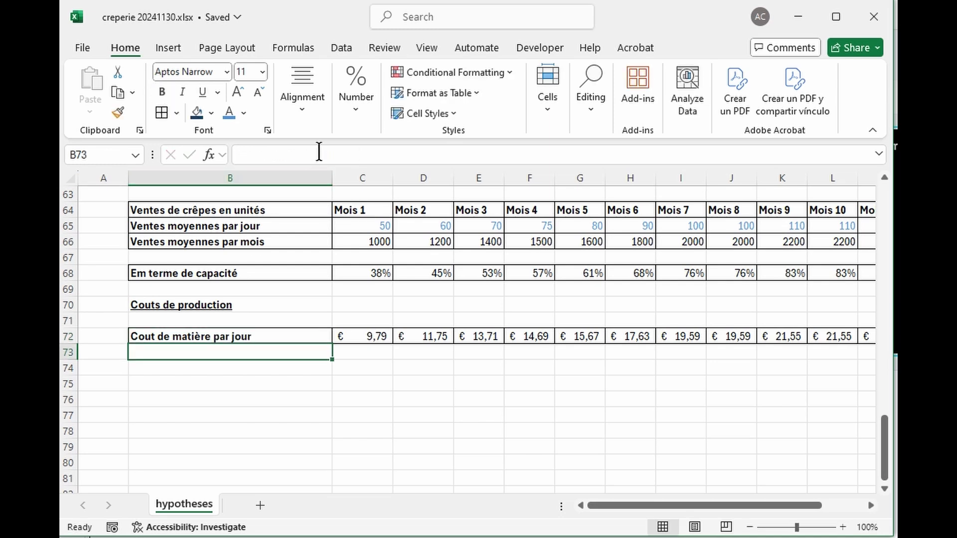
Label the new row 'Cout de matière par mois' in B73.
type("Cout de matière par")
key("BackSpace")
type("mois")
key("Return")
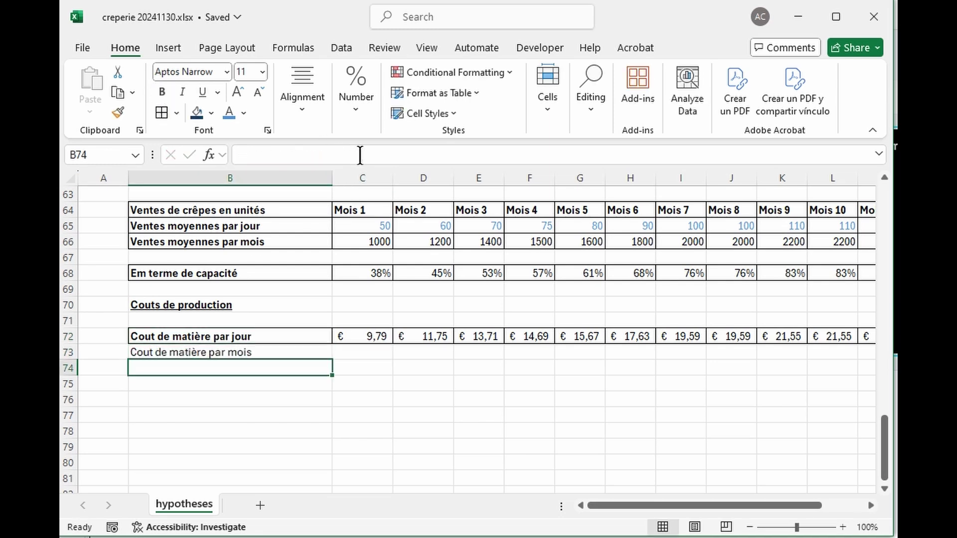
key("Up")
Enter =+C66*$E$27 in C73 for Mois 1's monthly material cost.
key("Right")
type("+")
key("Up")
key("Up")
key("Up")
key("Up")
type("*")
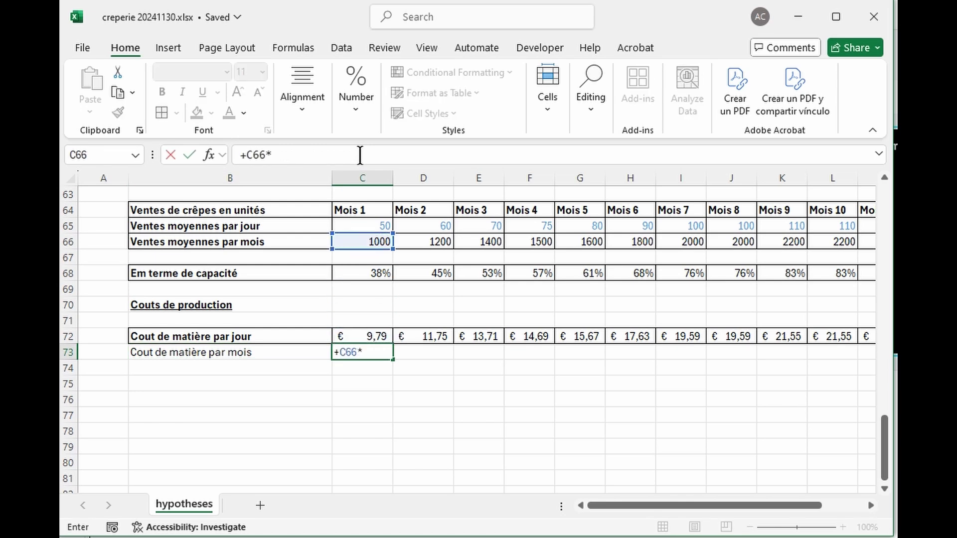
key("Up")
key("Up")
key("Up")
key("Up")
key("Up")
key("Up")
key("Up")
key("Up")
key("Up")
key("Down")
key("Down")
key("Right")
key("Right")
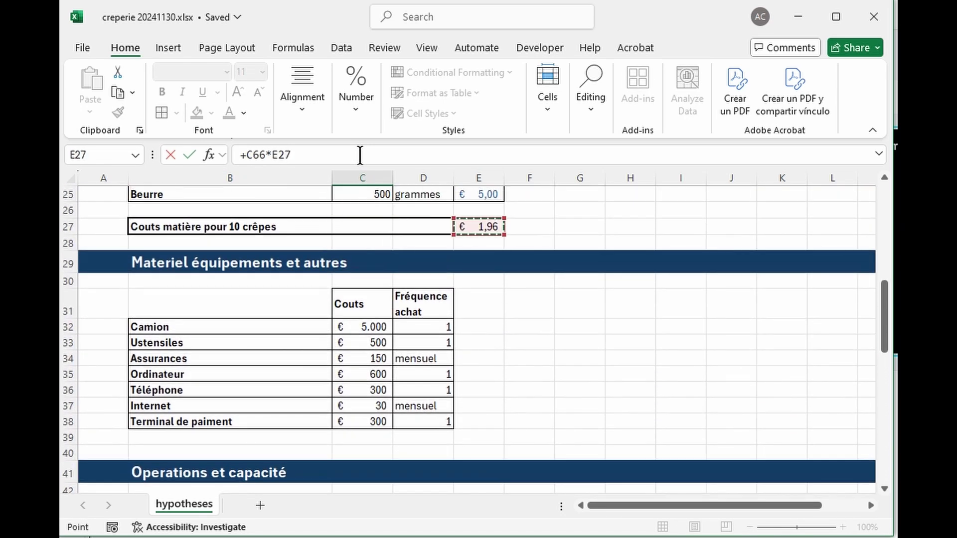
key("F4")
key("Return")
key("Up")
Fill the monthly cost formula to N73 in Accounting format with no decimals.
left_click(356, 102)
left_click(357, 117)
left_click_drag(393, 344, 698, 337)
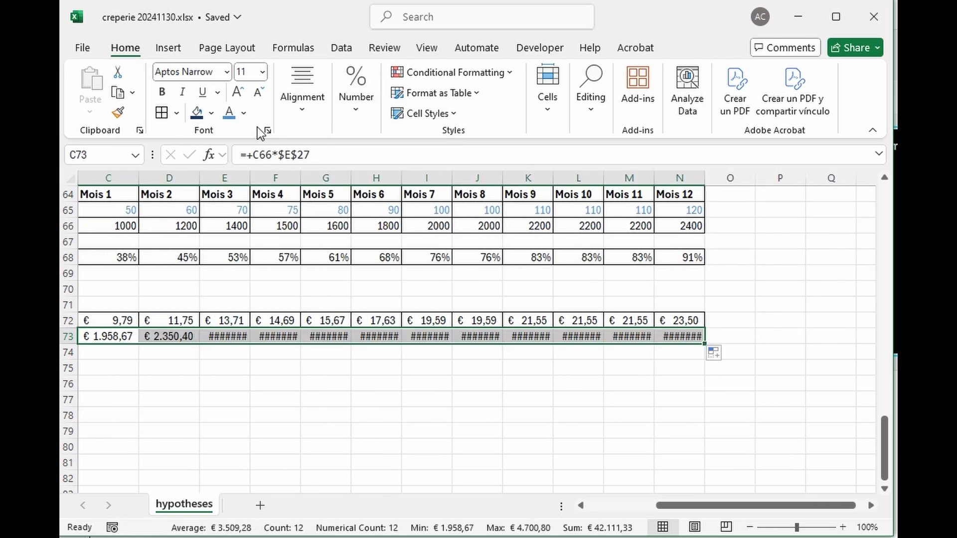
left_click(356, 95)
left_click(445, 180)
left_click(446, 179)
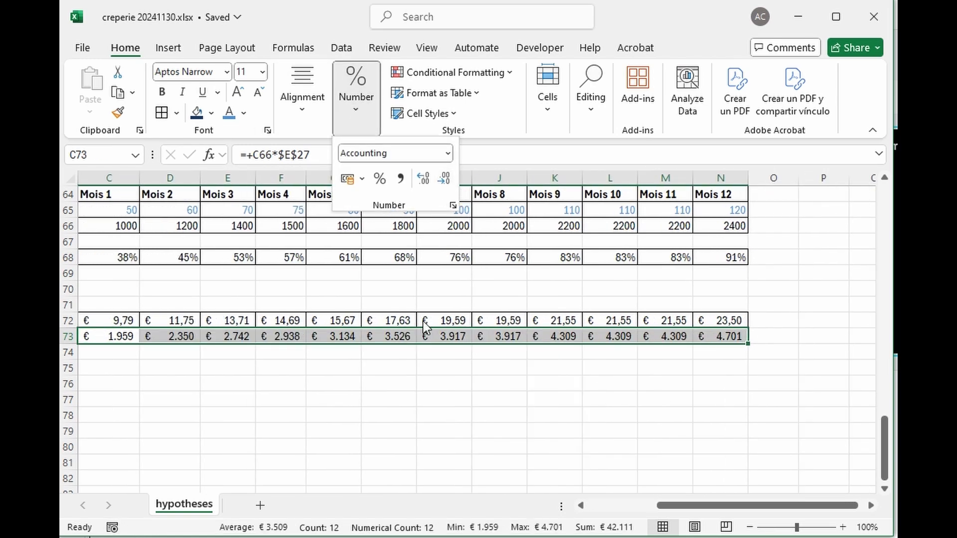
left_click(394, 344)
mouse_move(721, 336)
left_mouse_down()
mouse_move(66, 348)
mouse_move(80, 329)
left_mouse_up()
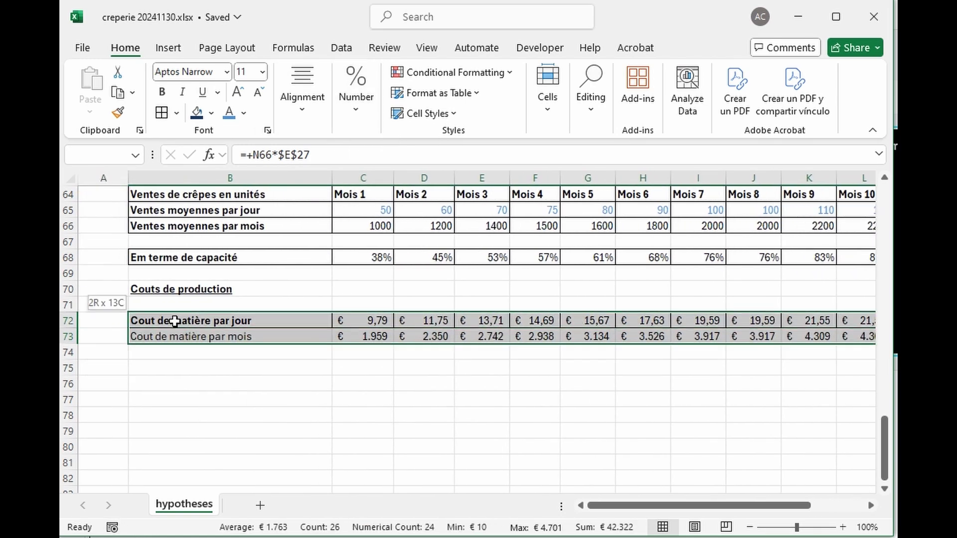
Bold the 'Cout de matière par mois' label.
key("Left")
key("ctrl+Left")
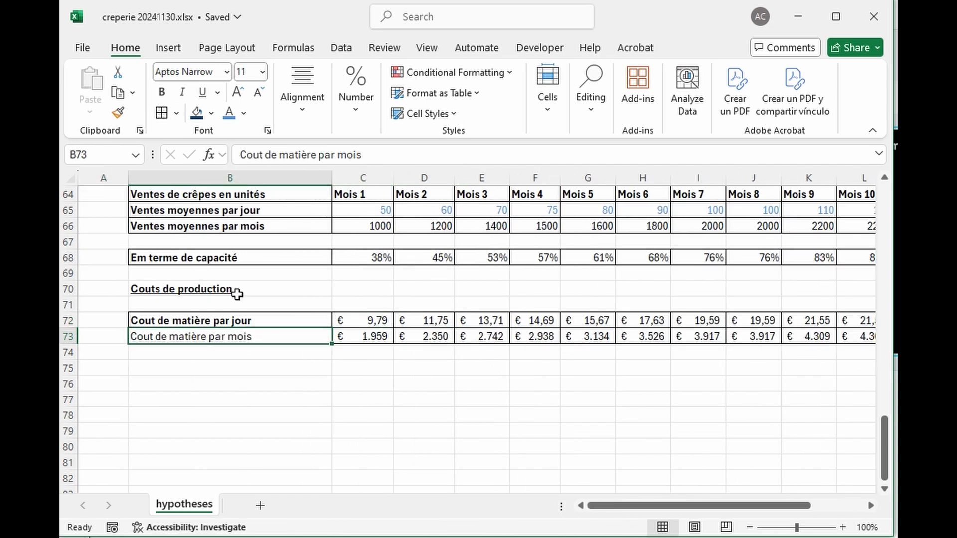
key("ctrl+b")
left_click(244, 381)
left_click(237, 286)
key("ctrl+Up")
key("ctrl+Up")
key("ctrl+Up")
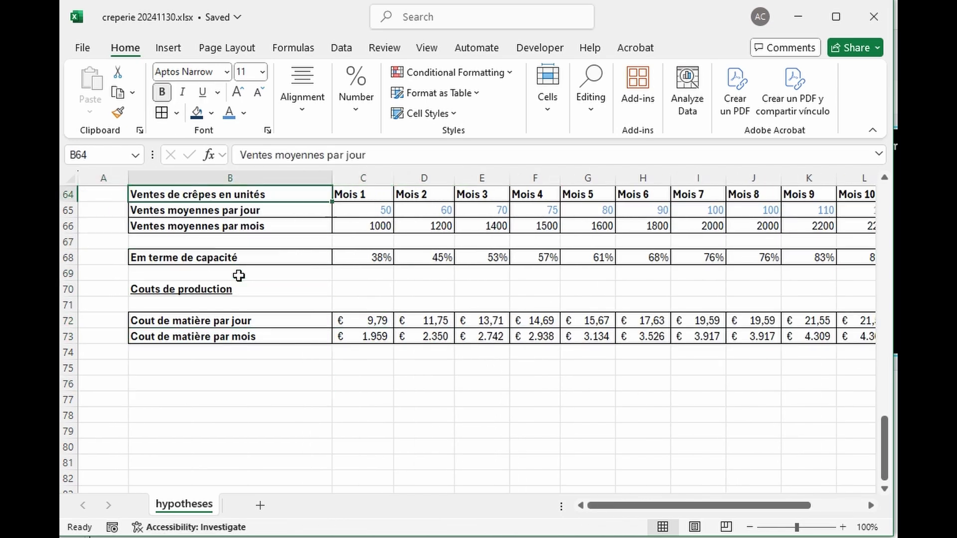
scroll(239, 276, "up", 1)
key("ctrl+Down")
key("ctrl+Down")
key("ctrl+Down")
key("ctrl+Down")
left_click(68, 359)
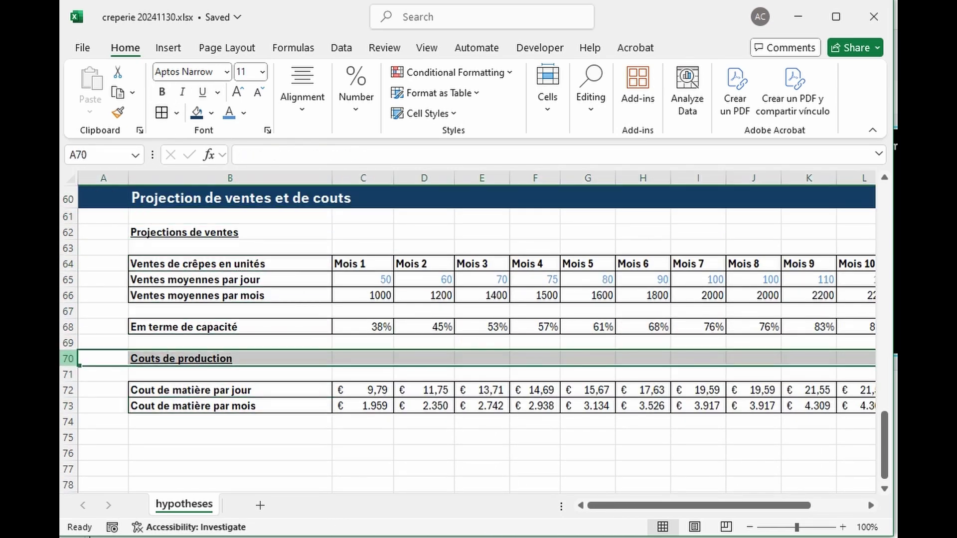
Insert rows above production costs and add a bold 'Prix unitaire de crêpe au sucre' label.
key("ctrl+plus")
key("ctrl+plus")
key("ctrl+plus")
left_click(176, 358)
type("Prix unitaire de")
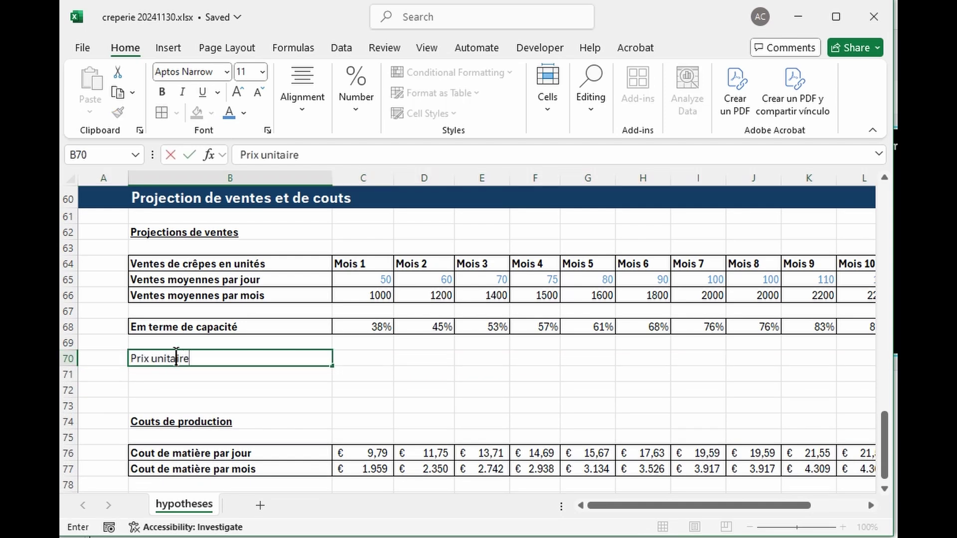
type("cre")
key("Return")
left_click(262, 358)
key("ctrl+b")
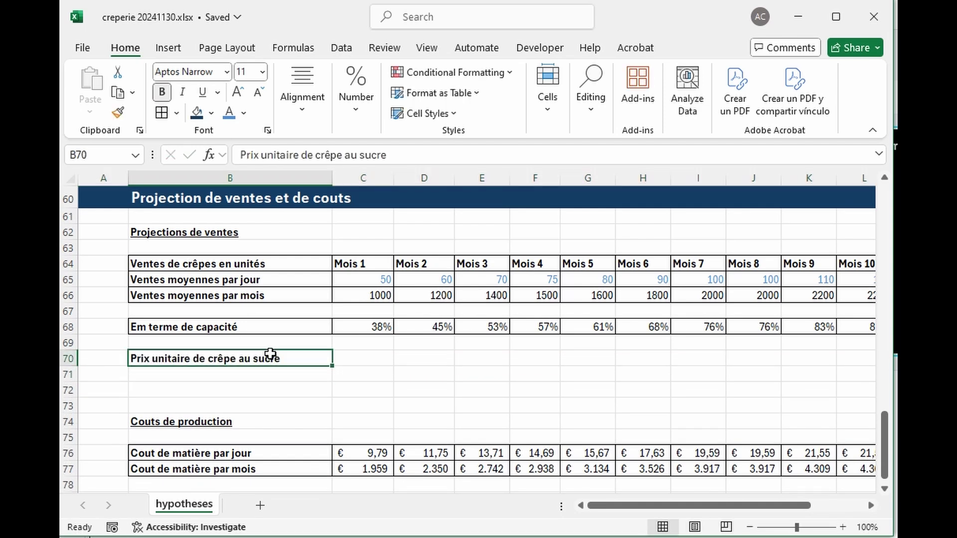
key("shift+Right")
left_click(369, 354)
Check crêpe prices in the browser, then return to the workbook below the 10-crêpe cost.
key("alt+Tab")
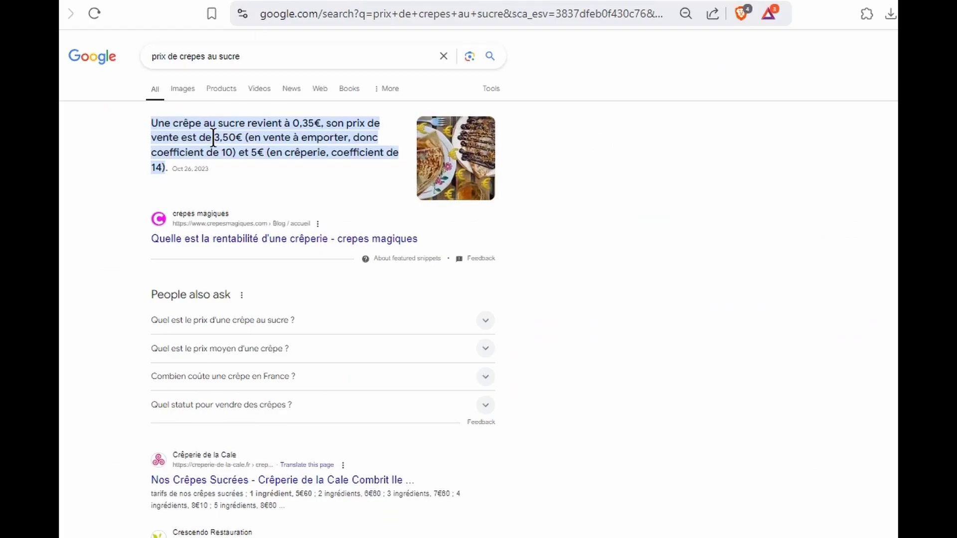
key("alt+Tab")
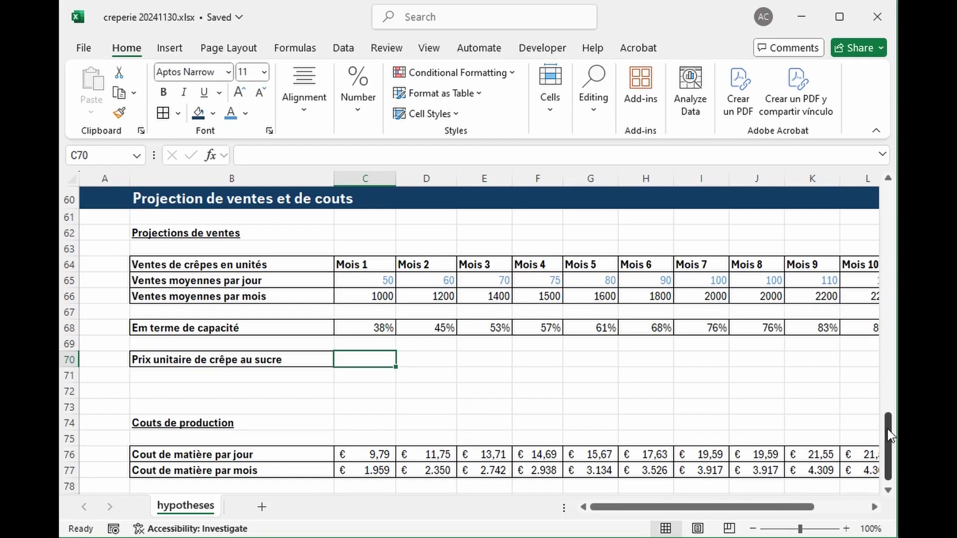
left_click_drag(887, 428, 878, 256)
left_click(69, 397)
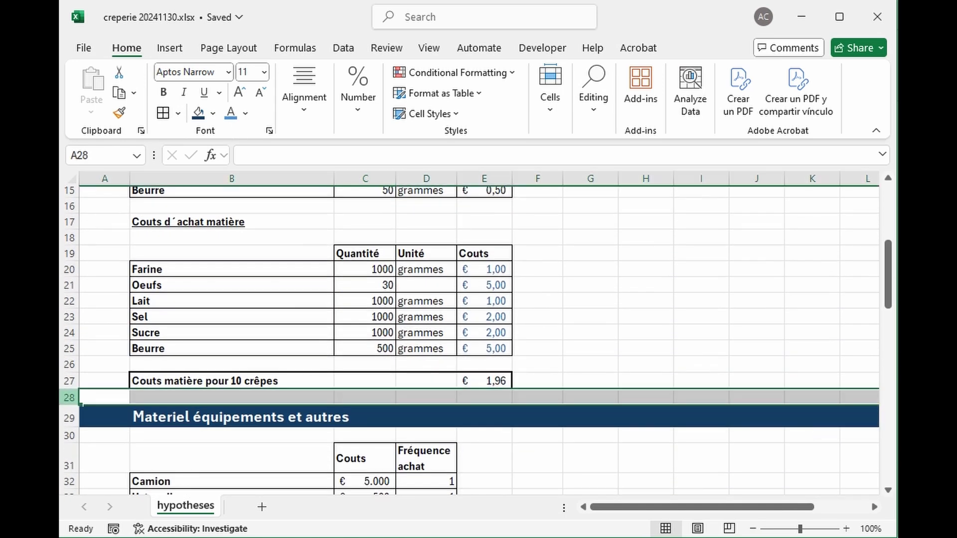
Insert row 28 labelled 'Couts matière pour 1 crêpe'.
key("ctrl+plus")
left_click(167, 397)
type("Couts")
key("ctrl+Return")
left_click(349, 156)
key("BackSpace")
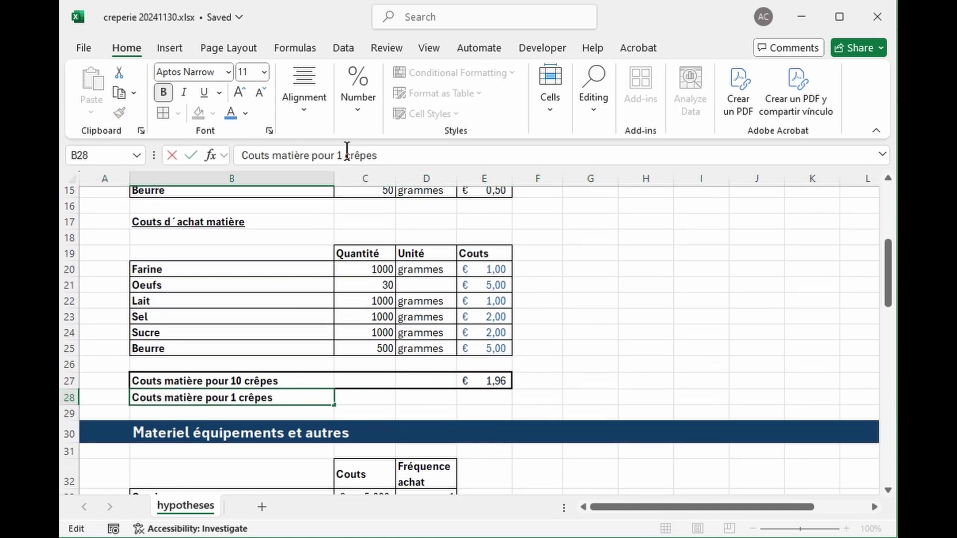
key("Delete")
key("Return")
Outline B28:E28 with a thick border and enter =E27/10 in E28, giving € 0,20.
left_click_drag(261, 397, 486, 398)
left_click(178, 113)
left_click(249, 315)
left_click(489, 397)
type("+")
left_click(489, 381)
type("/10")
key("Return")
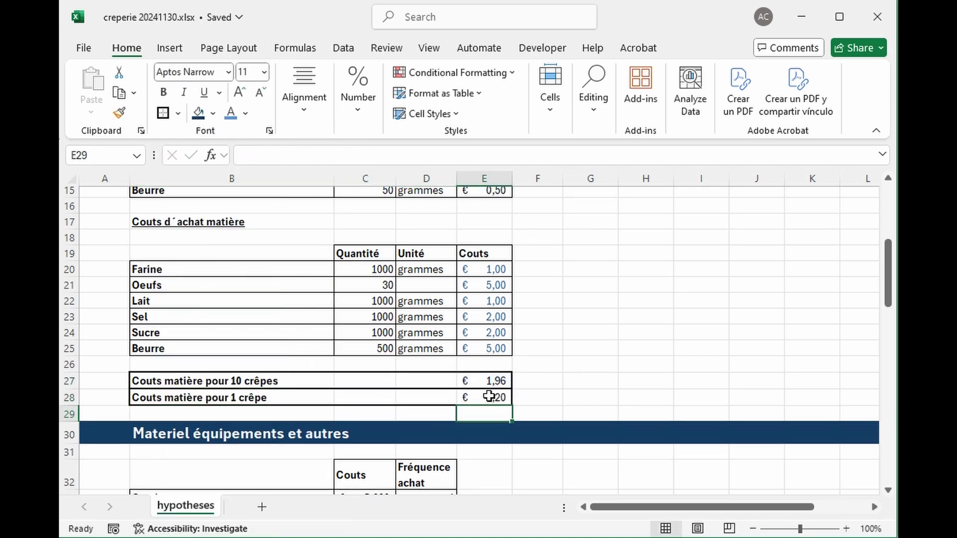
mouse_move(889, 302)
left_mouse_down()
mouse_move(889, 320)
mouse_move(872, 298)
mouse_move(869, 340)
left_mouse_up()
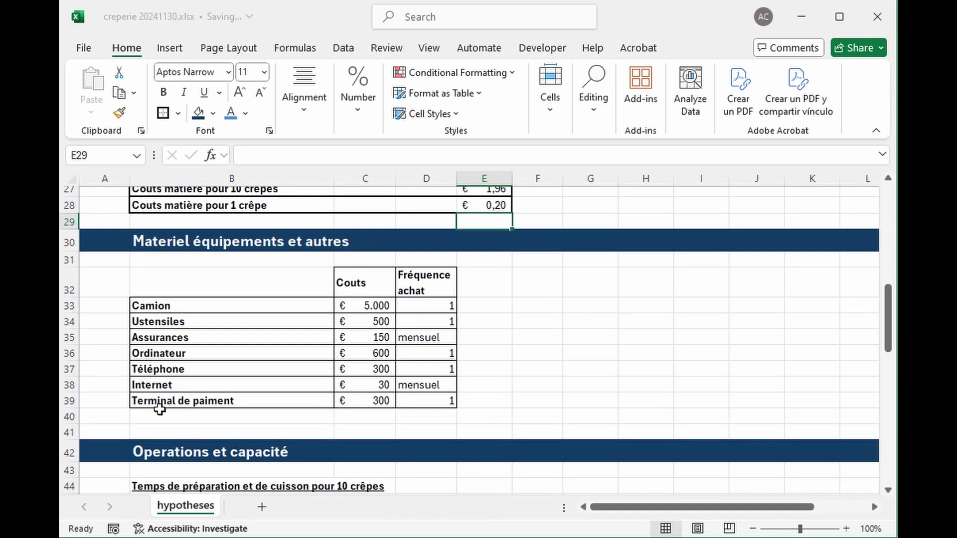
Add a 'Gaz pour les plaques' equipment line with '???' as its frequency.
left_click(159, 416)
type("Gaz po")
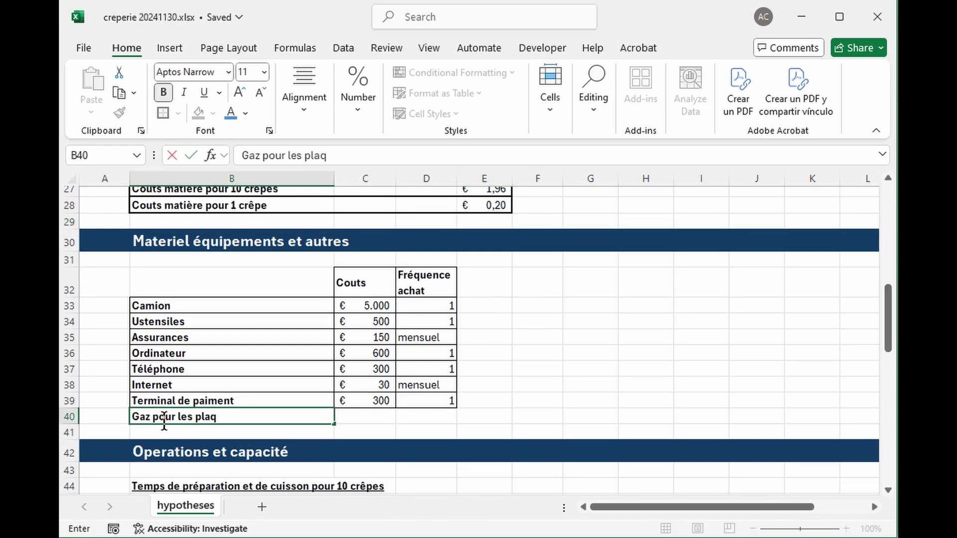
type("ur les")
key("Tab")
left_click_drag(164, 416, 412, 420)
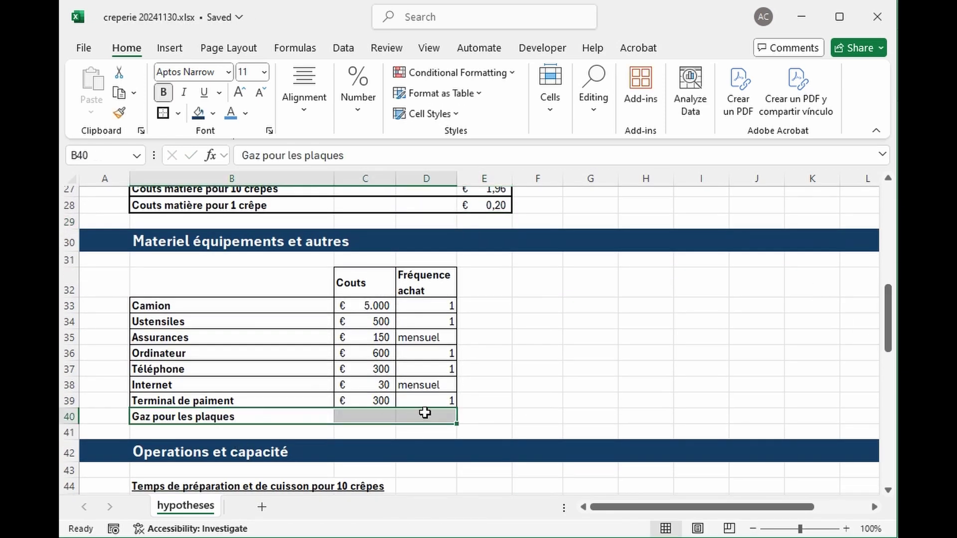
left_click(425, 413)
type("???")
key("ctrl+Return")
key("Left")
type("b")
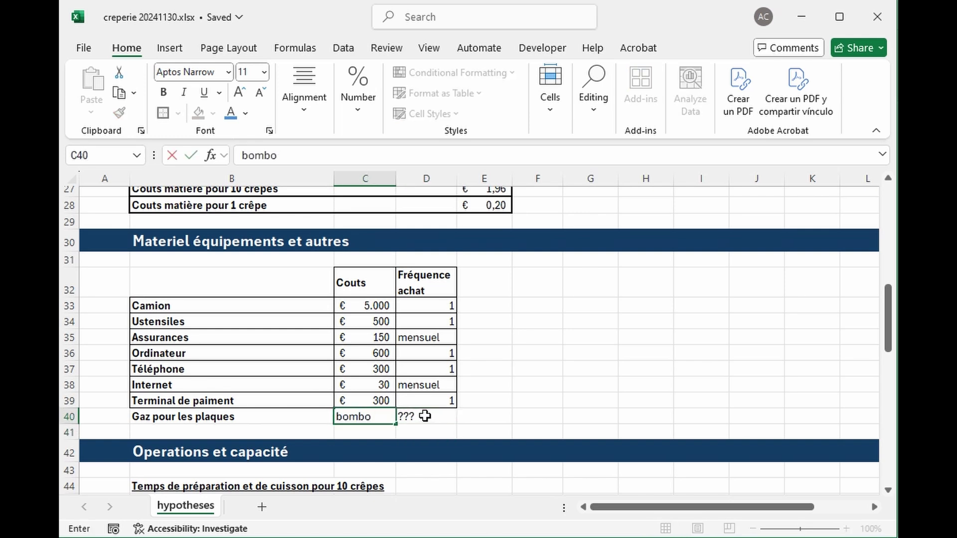
left_click_drag(165, 417, 424, 417)
left_click(178, 114)
left_click(207, 272)
Set the sugar crêpe price to 3 in Euro Accounting format, showing € 3,00.
left_click(494, 369)
key("Down")
key("Down")
key("Down")
key("Down")
key("Down")
key("Down")
key("Down")
key("Down")
key("Down")
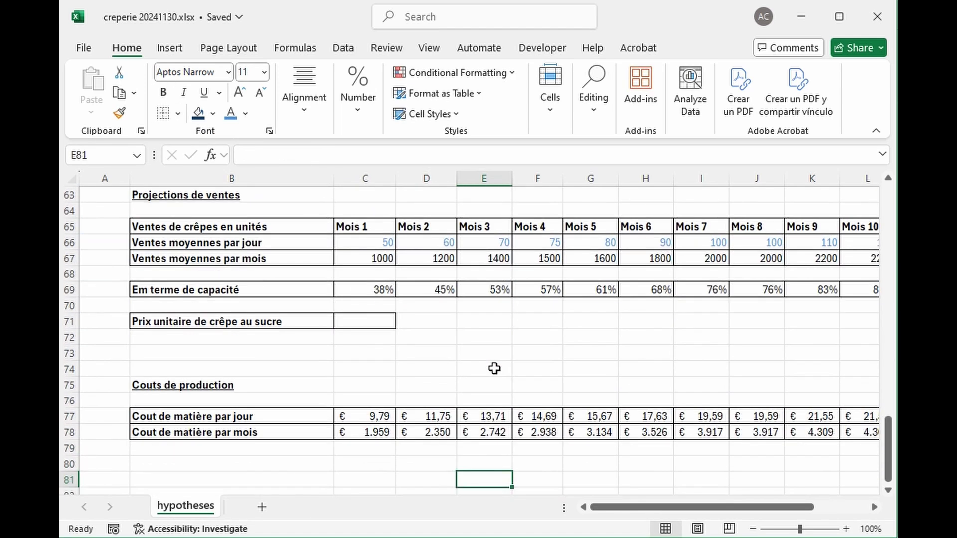
key("Up")
key("Up")
key("Up")
key("Left")
key("Up")
key("Left")
type("3")
key("ctrl+Return")
left_click(358, 100)
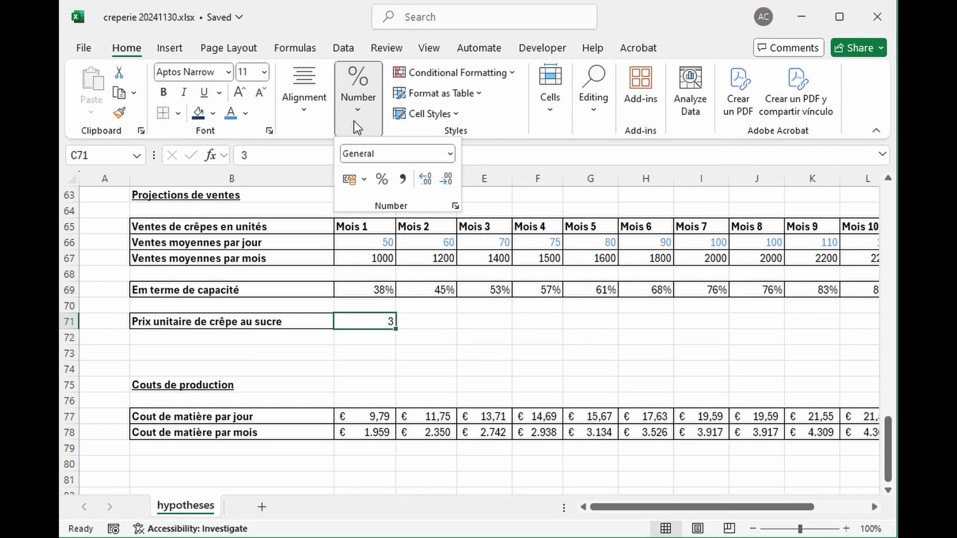
left_click(364, 179)
left_click(371, 267)
left_click(363, 325)
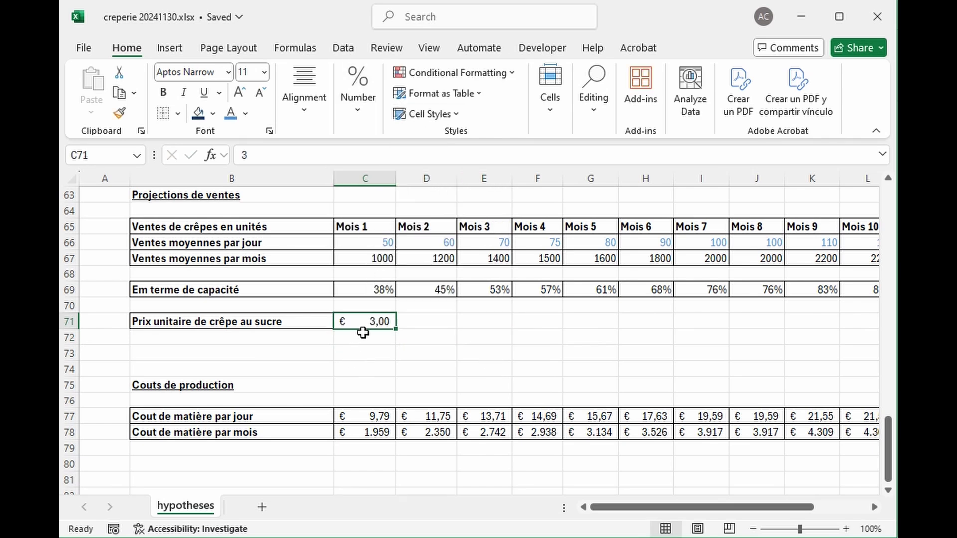
left_click(370, 357)
key("alt+Tab")
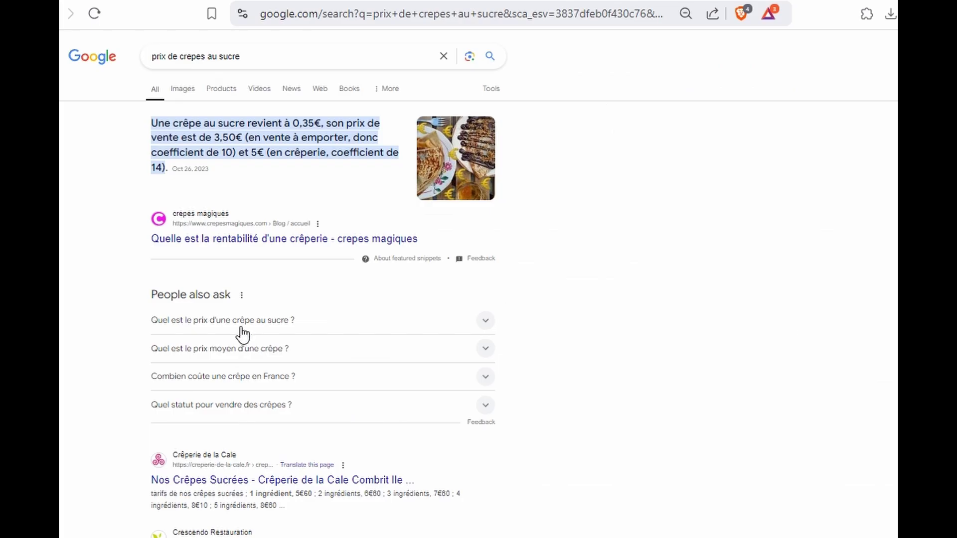
Read the sugar crêpe price answer, then search Google for 'bombonne de gaz pour plaque'.
left_click(241, 325)
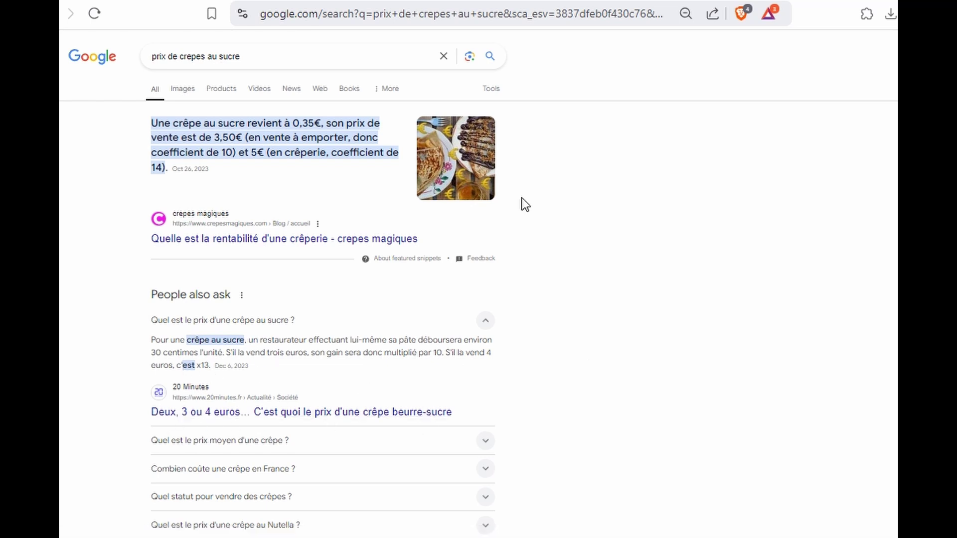
triple_click(294, 56)
type("bombonne de gaz p")
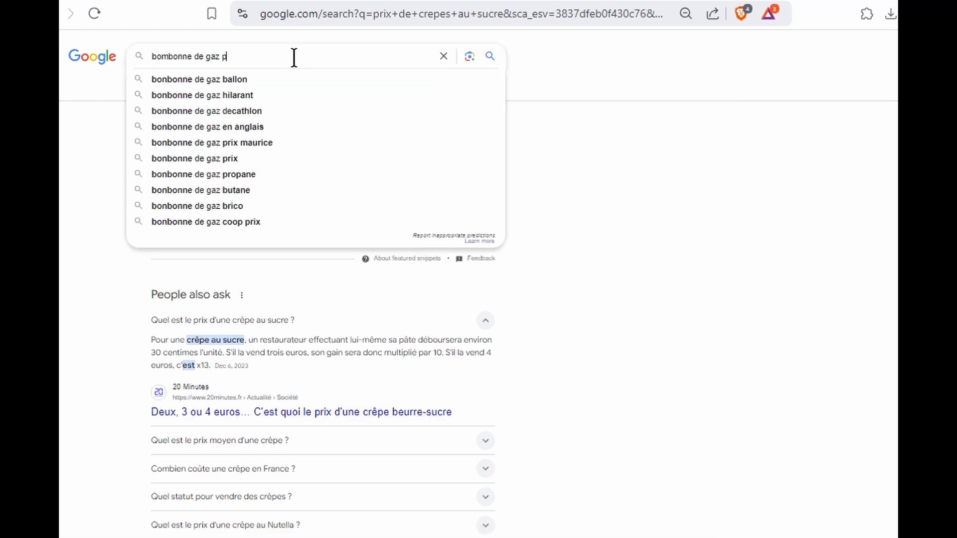
type("our plaque")
key("Return")
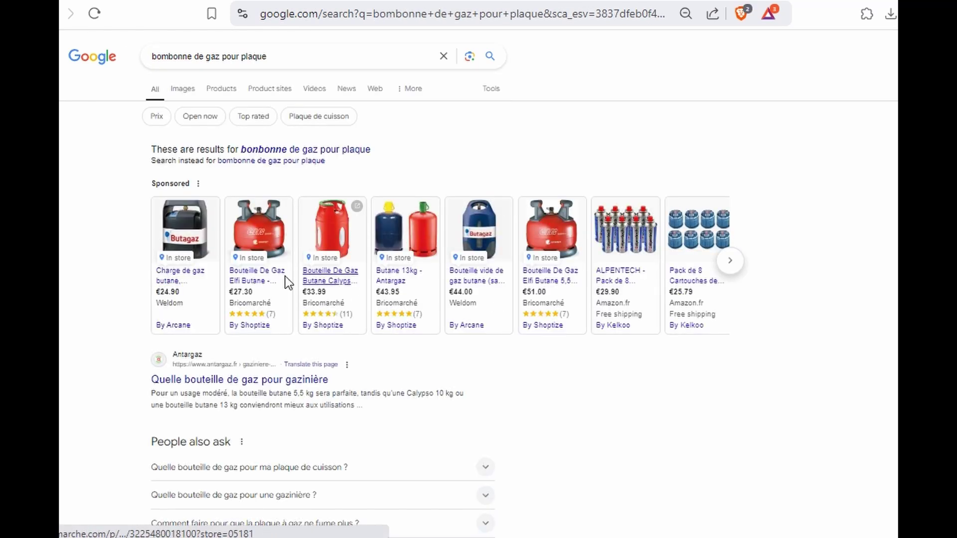
key("Up")
key("Up")
key("Up")
key("Up")
key("Up")
key("Up")
key("Up")
key("Up")
key("Up")
key("Down")
key("Down")
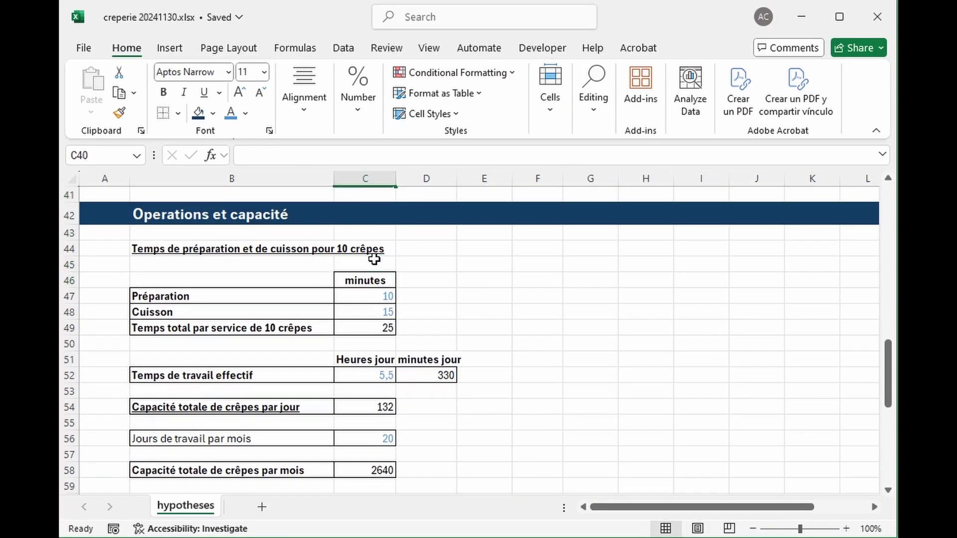
key("Up")
key("Up")
key("Up")
Add borders to every cell of the last two equipment rows.
key("Down")
key("Down")
key("Down")
key("Down")
key("Down")
key("Down")
left_click_drag(299, 275, 424, 289)
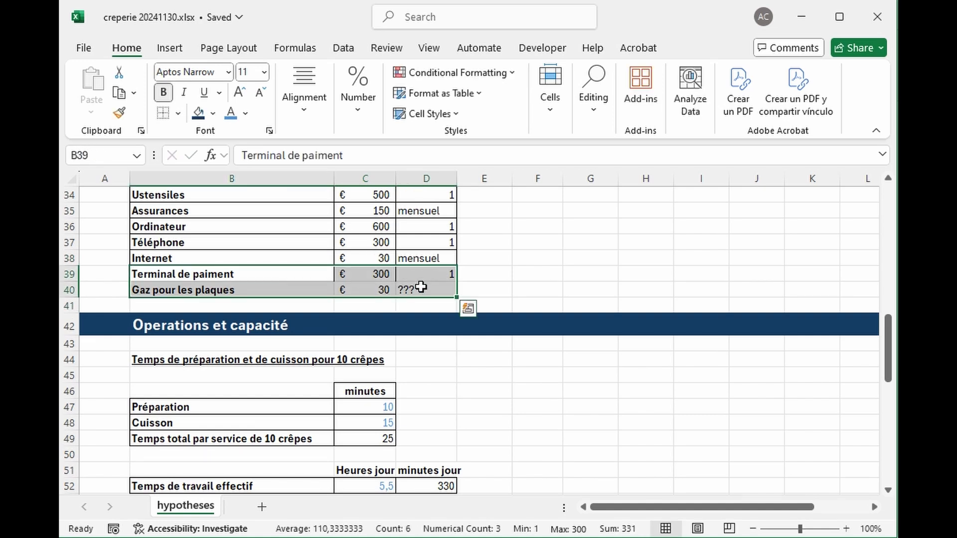
left_click(178, 113)
left_click(214, 272)
Enter the label 'Cout d´energie (gaz)' in the empty row under monthly material cost.
left_click(369, 293)
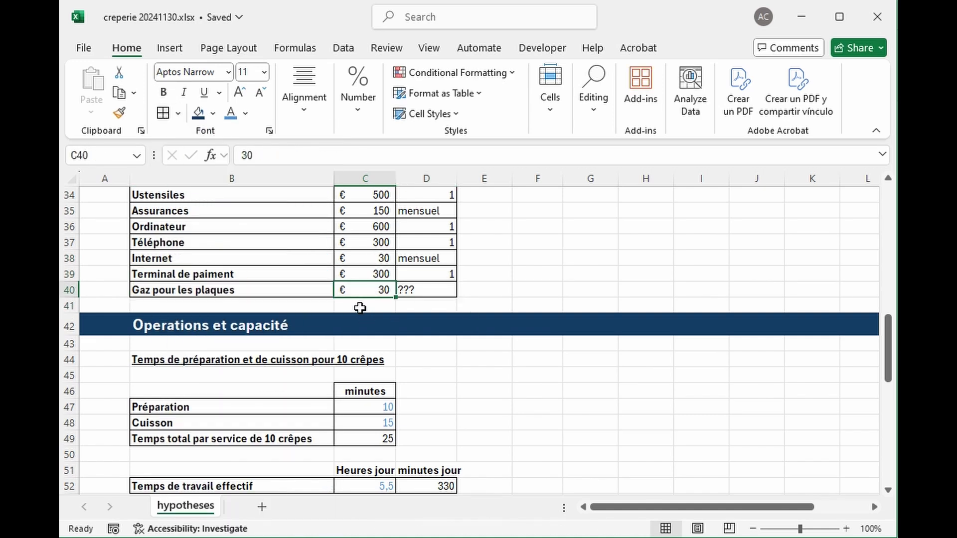
left_click(304, 306)
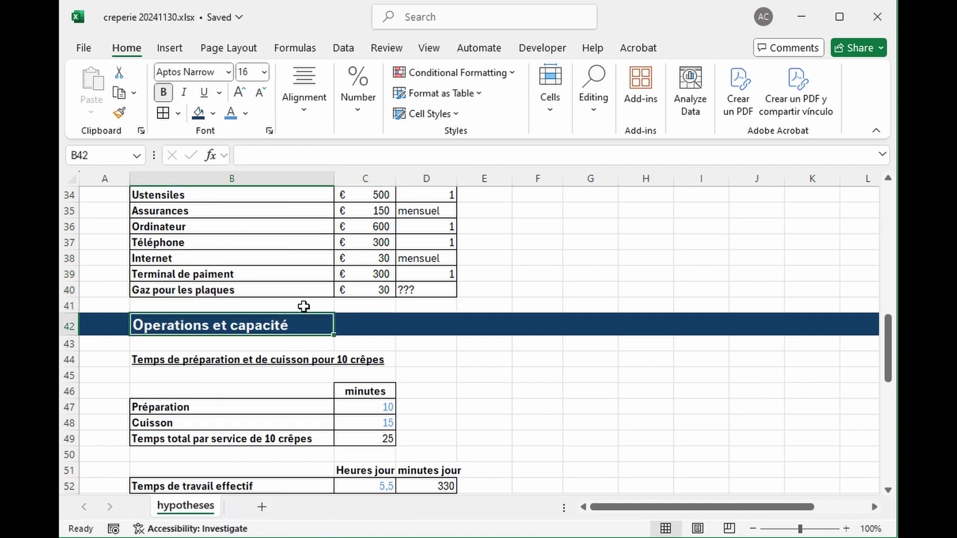
key("Down")
key("Down")
key("Down")
key("Down")
key("Down")
key("Down")
key("Down")
key("Down")
key("Down")
key("Down")
key("Down")
key("Down")
key("Down")
key("Up")
key("Up")
key("Up")
type("Couts")
key("BackSpace")
type("d´")
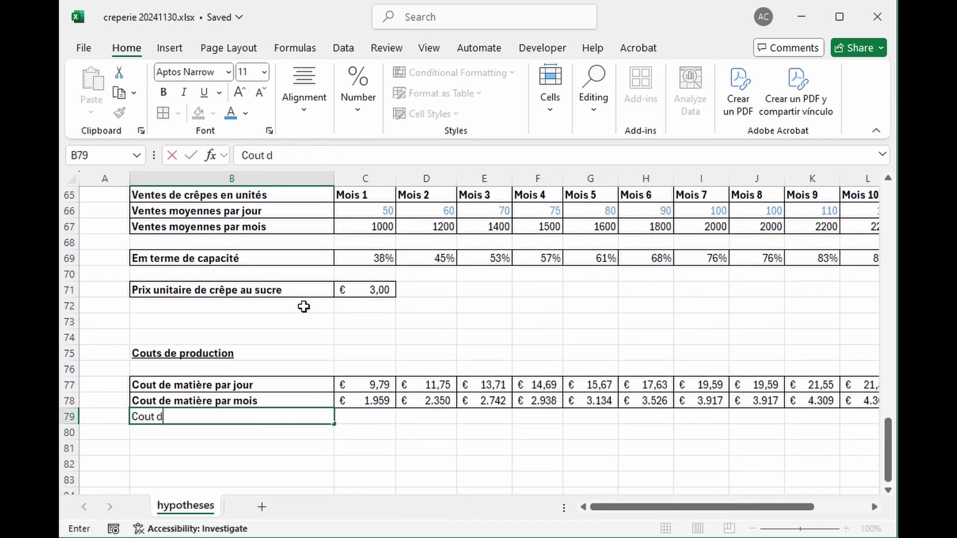
type("e")
key("Return")
key("Down")
key("Up")
key("Up")
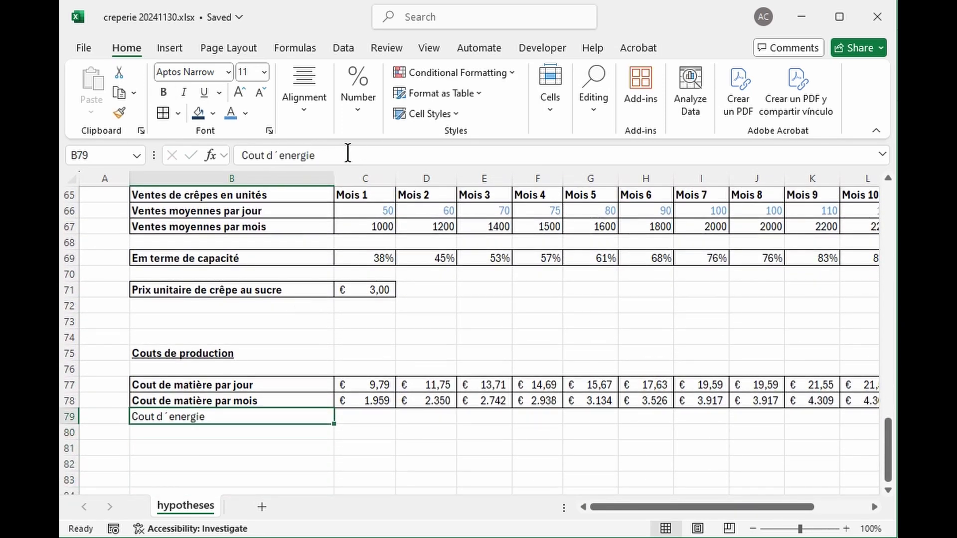
left_click(347, 155)
type("(ga")
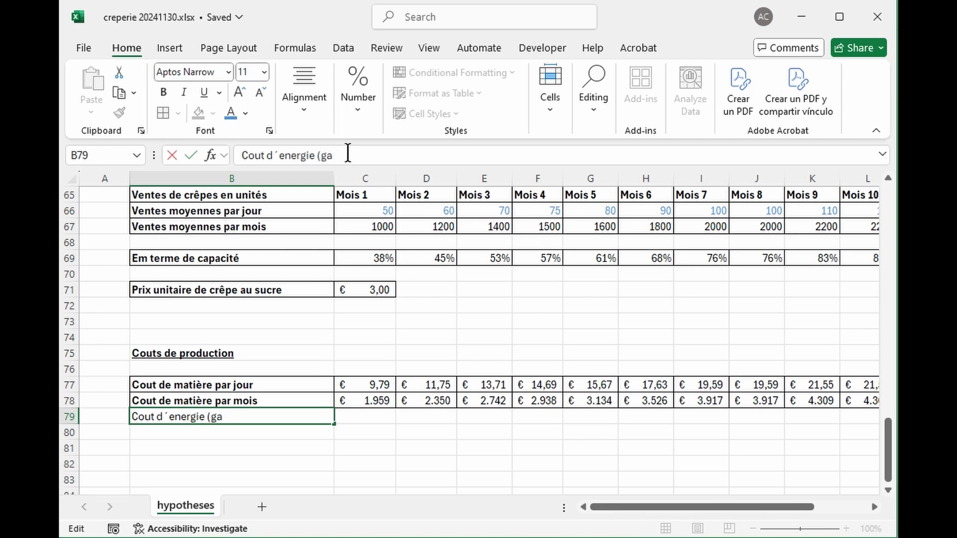
type("z)")
key("Return")
Make the 'Cout d´energie (gaz)' label bold.
left_click_drag(183, 417, 708, 417)
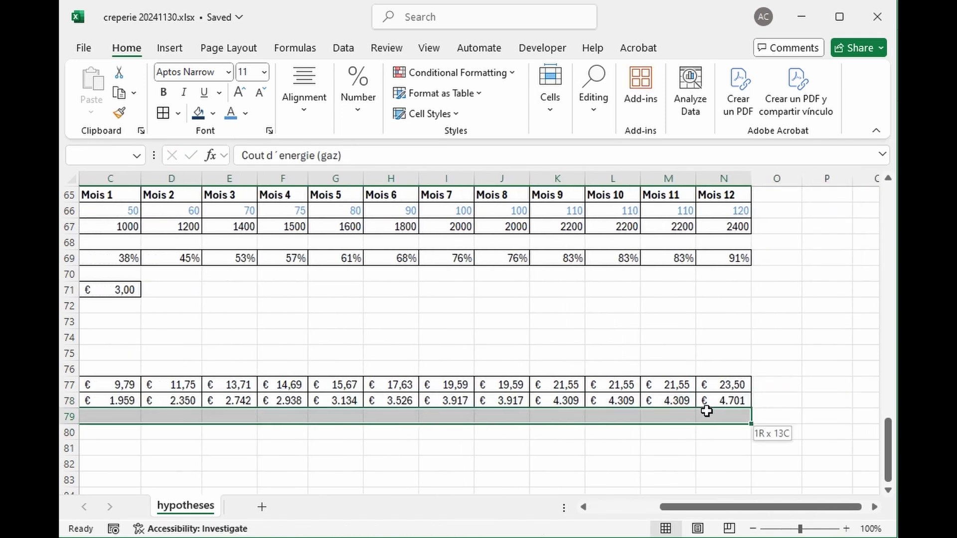
left_click(164, 93)
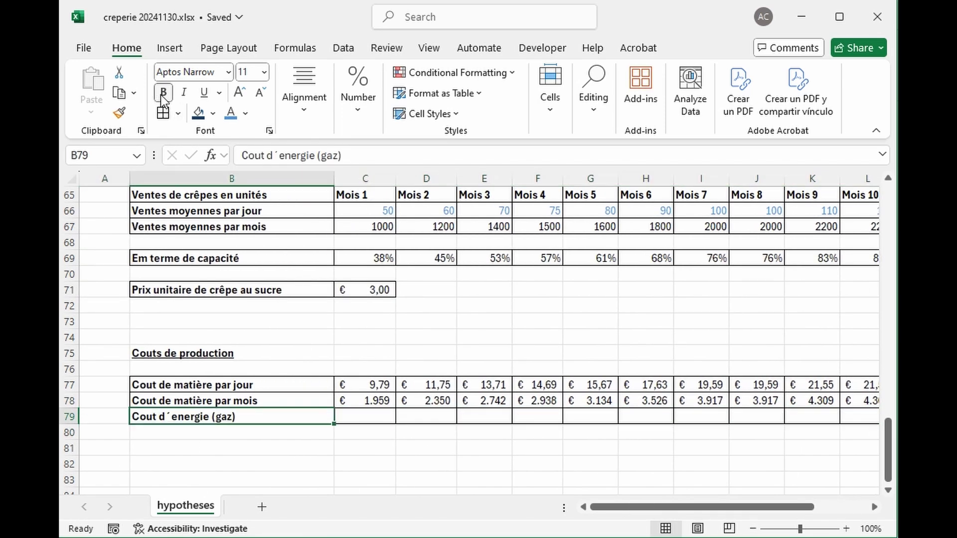
left_click_drag(887, 455, 887, 343)
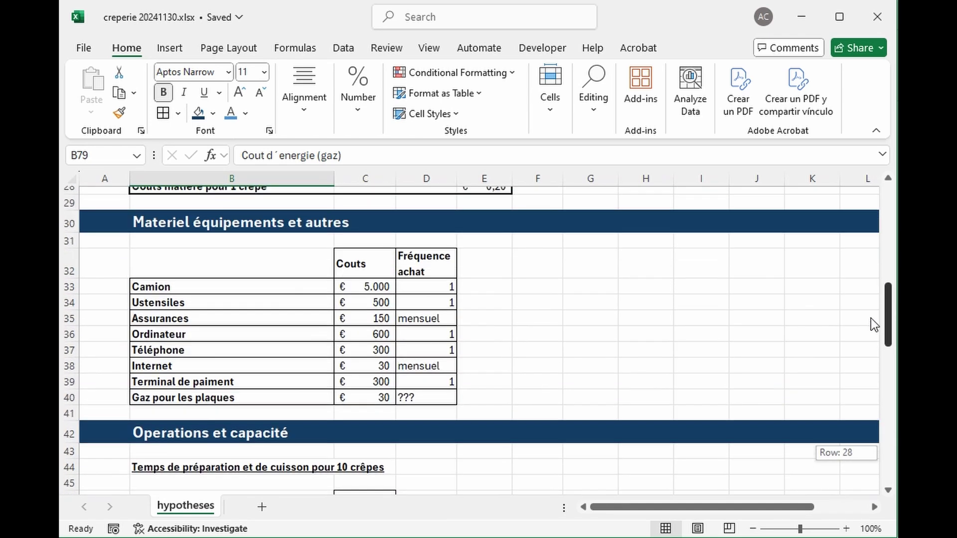
left_click(646, 343)
left_click(484, 374)
left_click_drag(887, 329, 884, 478)
left_click(276, 467)
key("Down")
key("alt+Tab")
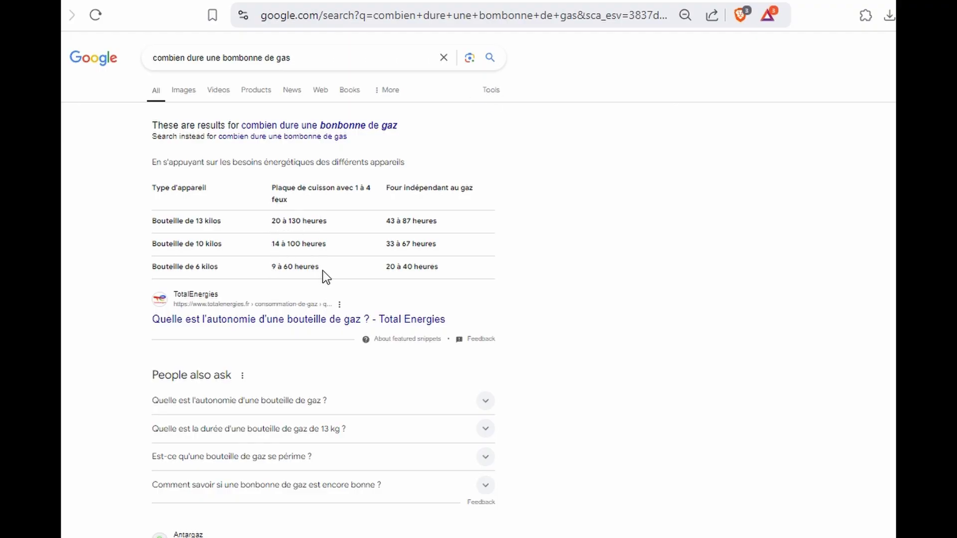
key("alt+Tab")
left_click_drag(881, 427, 870, 291)
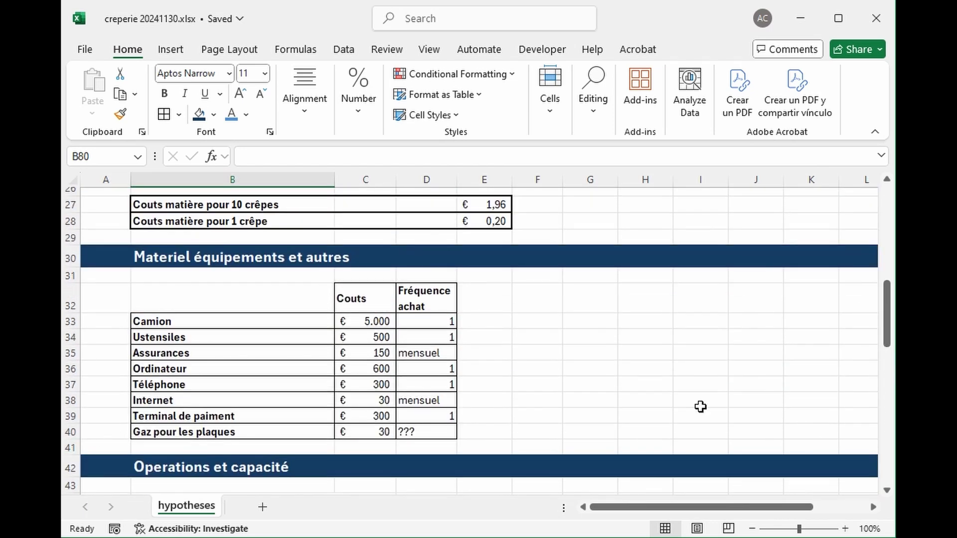
left_click(69, 448)
Insert a row above Operations et capacité and type the gas bottle usage time label.
key("ctrl+plus")
left_click(156, 459)
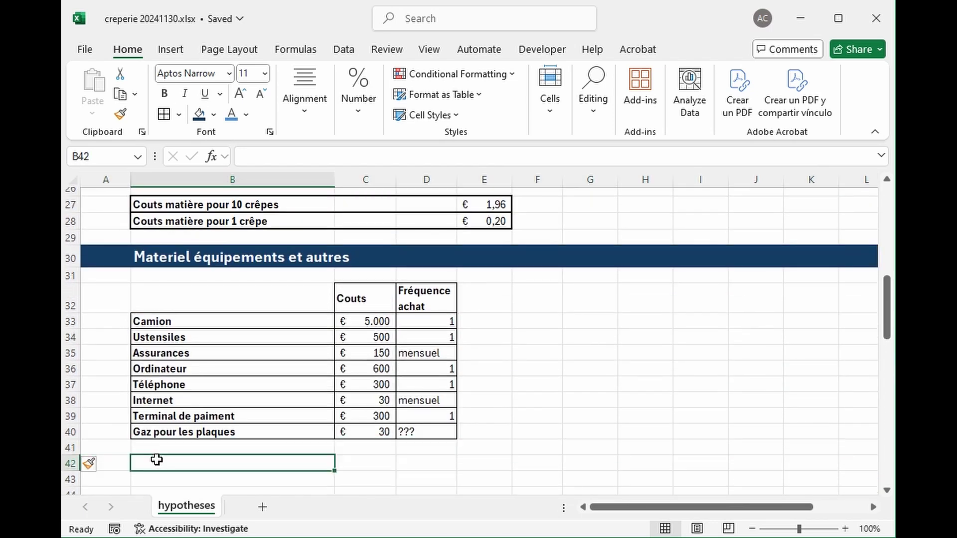
type("Temps utilisation bombonne de gas")
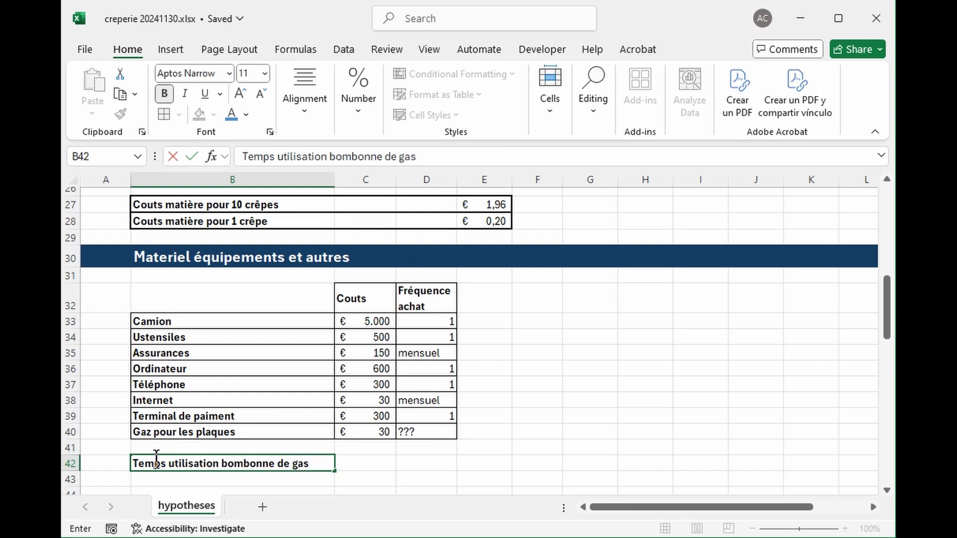
key("BackSpace")
type("z")
key("Tab")
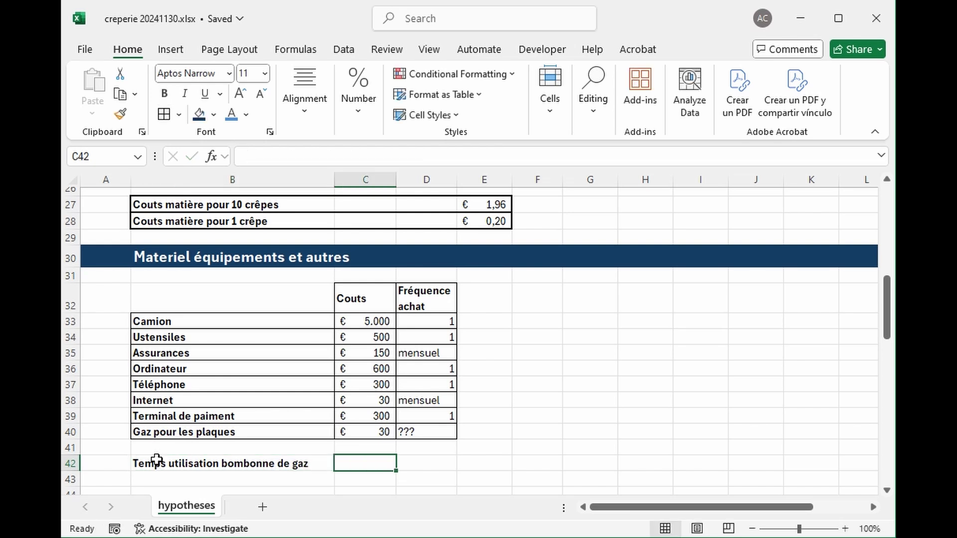
Insert a heading row and add 'Heure' and 'Minutes' above the bottle values.
left_click(70, 464)
key("ctrl+plus")
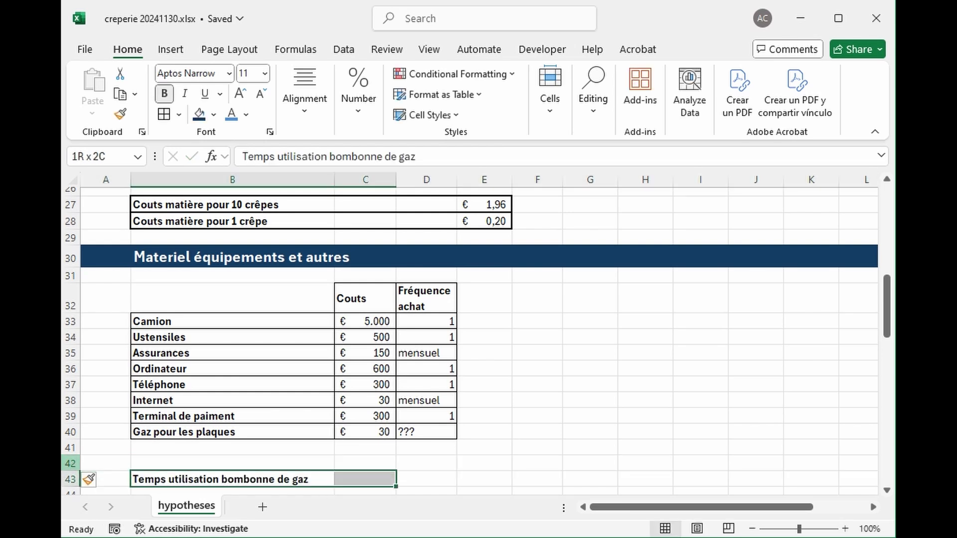
left_click_drag(156, 479, 429, 479)
left_click(368, 464)
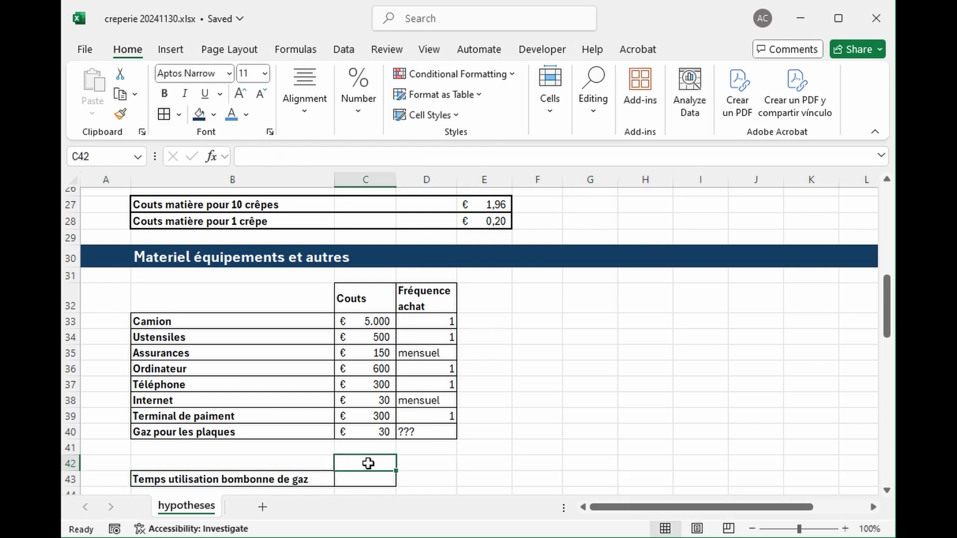
type("Heure")
key("Tab")
type("Minutes")
key("ctrl+Return")
Extend the label to 'Temps utilisation bombonne de gaz 13kgs' and widen column B.
left_click_drag(373, 464, 427, 479)
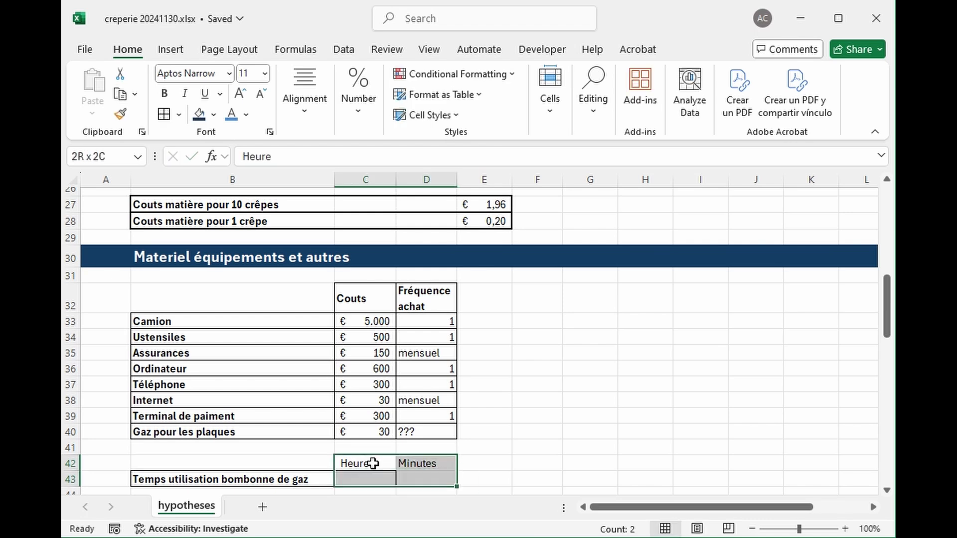
left_click(295, 477)
left_click(436, 156)
type("13kgs")
key("Return")
left_click_drag(342, 178, 355, 179)
key("alt+Tab")
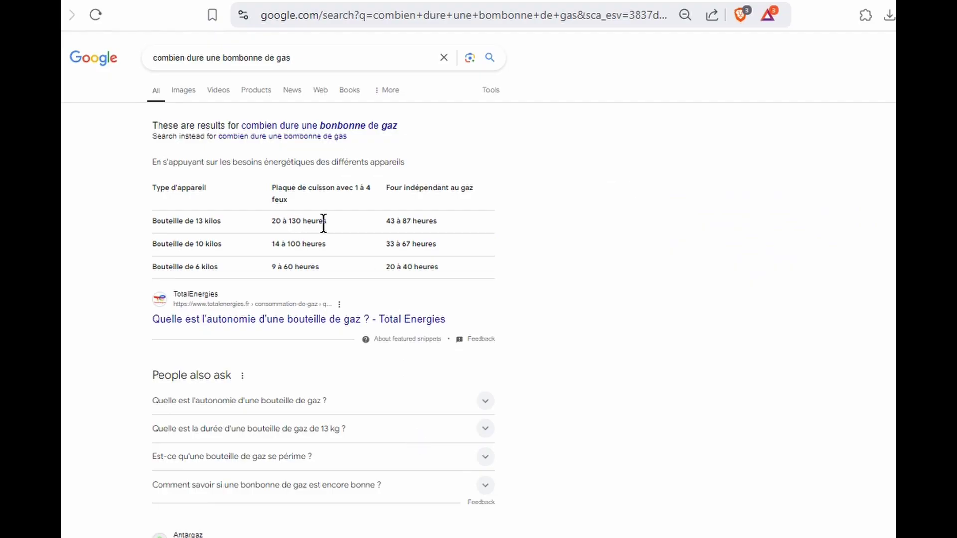
key("alt+Tab")
Enter 50 hours and a minutes formula multiplying it by 60 to give 3000.
left_click(376, 472)
type("50")
key("Tab")
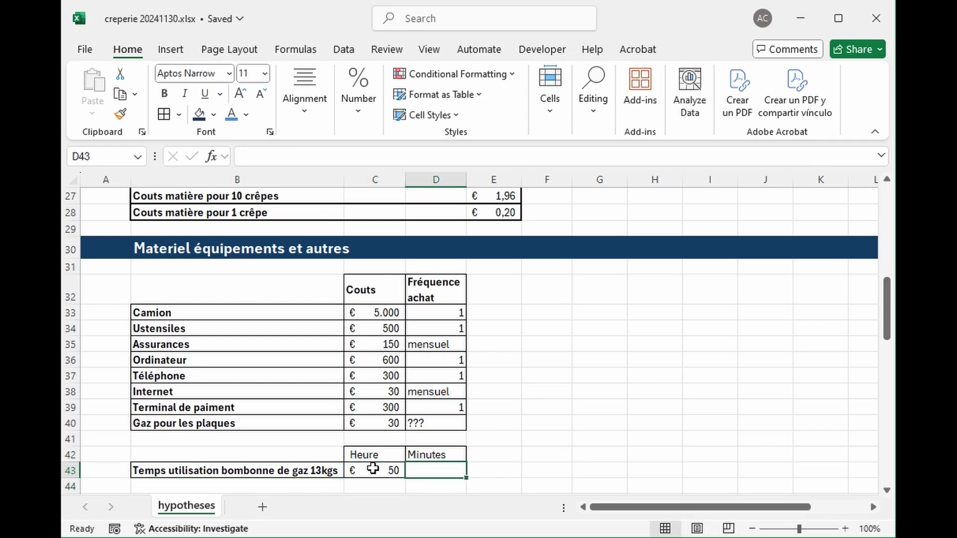
type("+")
left_click(373, 469)
type("*")
key("Return")
Format the 50-hour value as a General number and start the next label below.
left_click(374, 470)
left_click(360, 129)
left_click(450, 156)
left_click(379, 173)
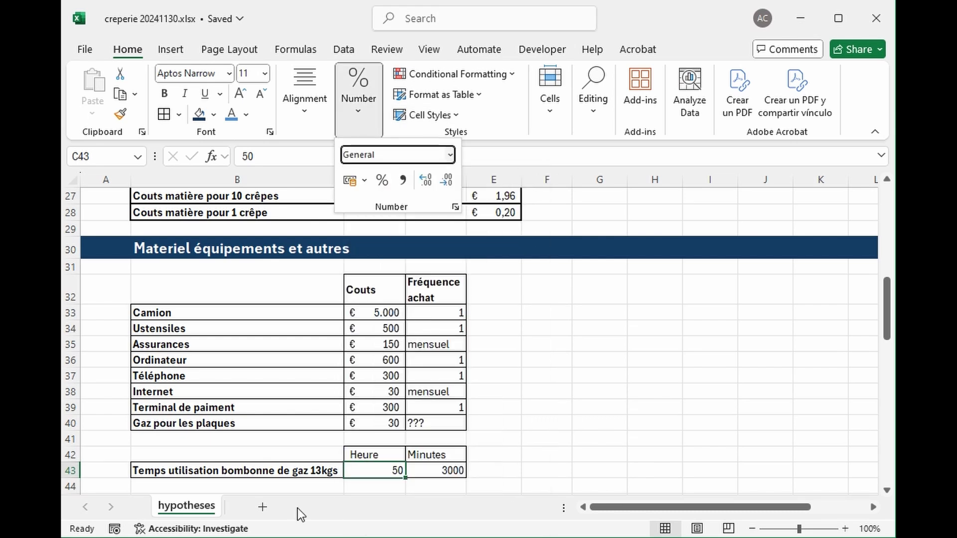
left_click(263, 483)
key("Down")
type("Ca")
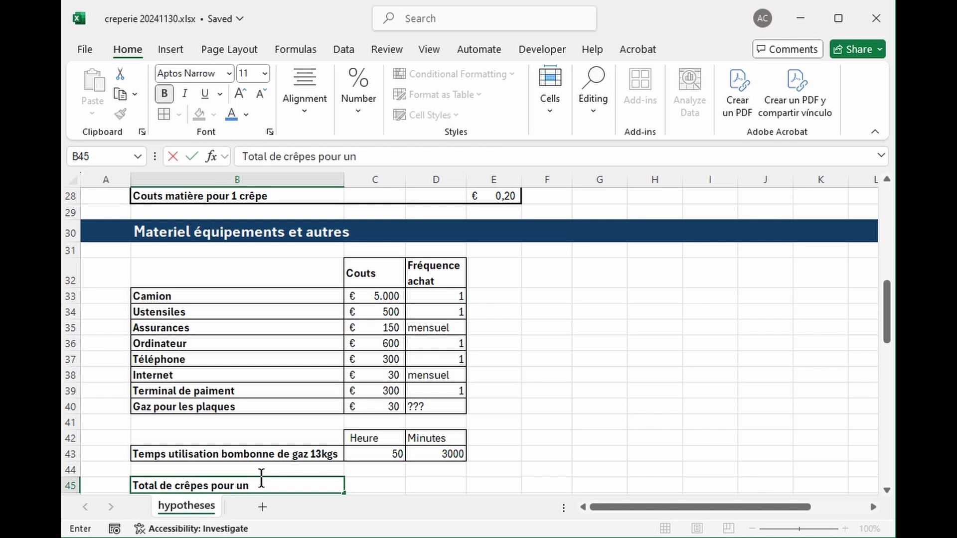
Enter the crêpes-per-bottle formula dividing 3000 minutes by the 15-minute Cuisson time in C53, giving 2000.
scroll(262, 480, "down", 2)
key("Tab")
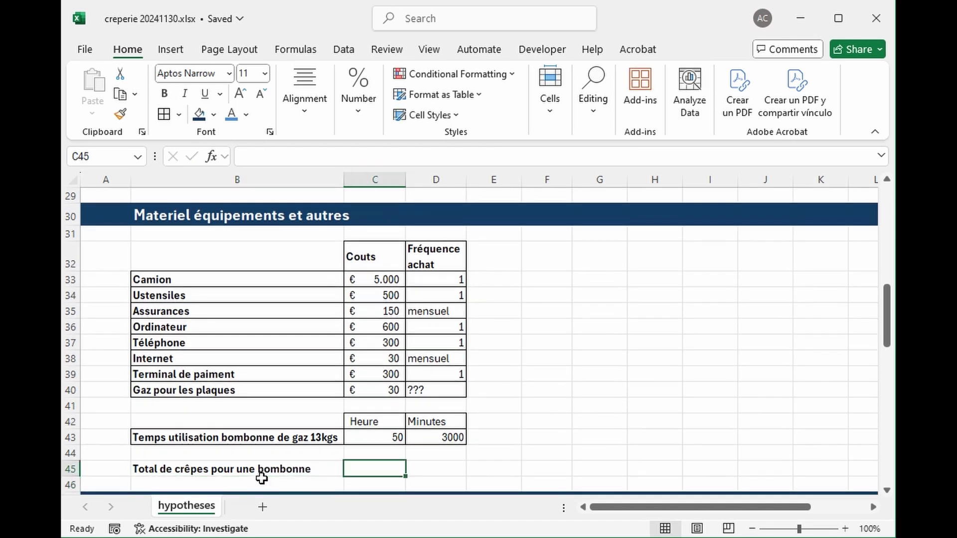
scroll(261, 479, "down", 1)
type("+")
key("Up")
key("Up")
key("Right")
type("/")
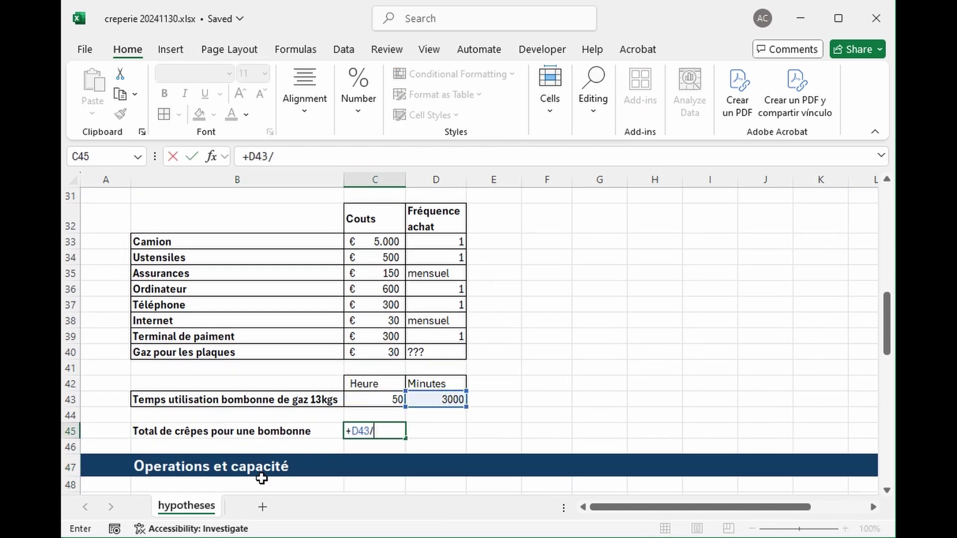
scroll(395, 329, "down", 5)
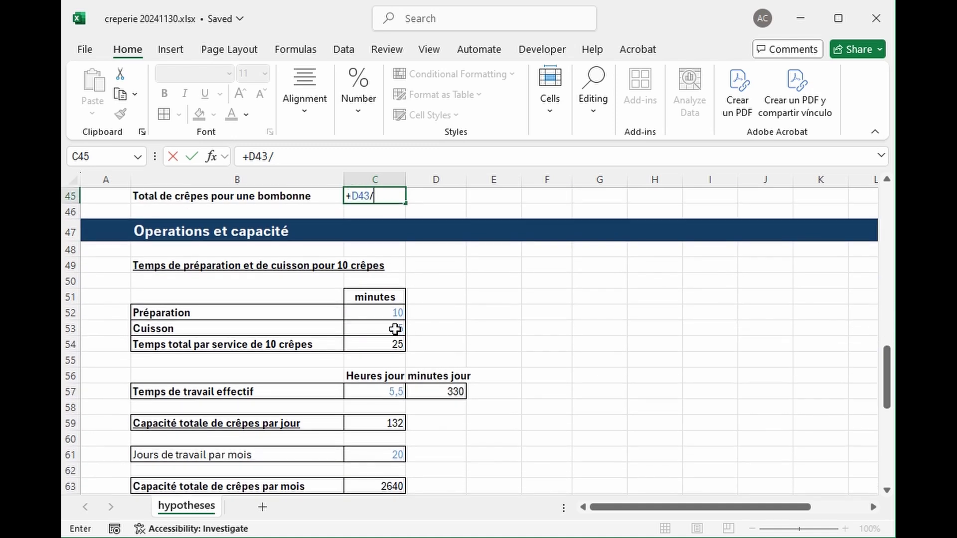
left_click(395, 329)
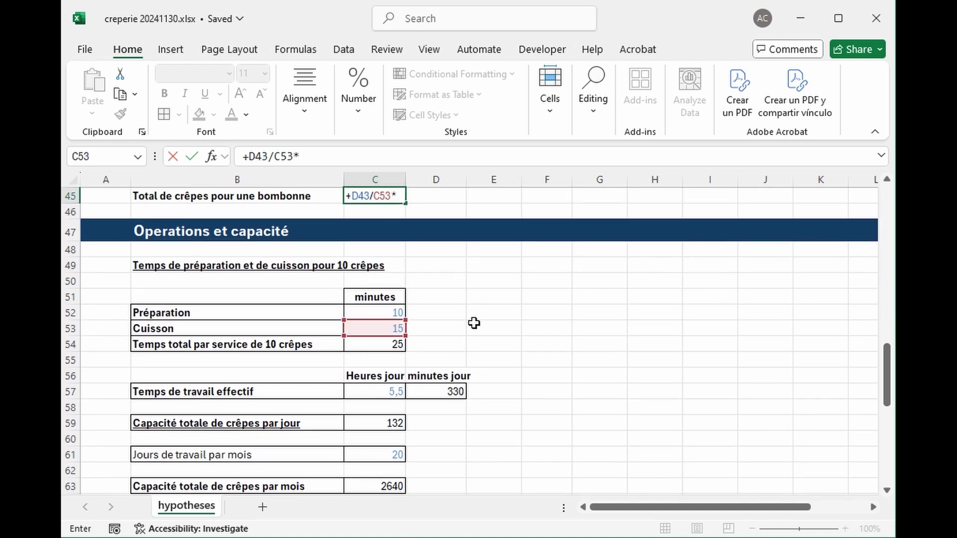
key("ctrl+Return")
Format the 2000 crêpe total as General instead of currency.
left_click(357, 118)
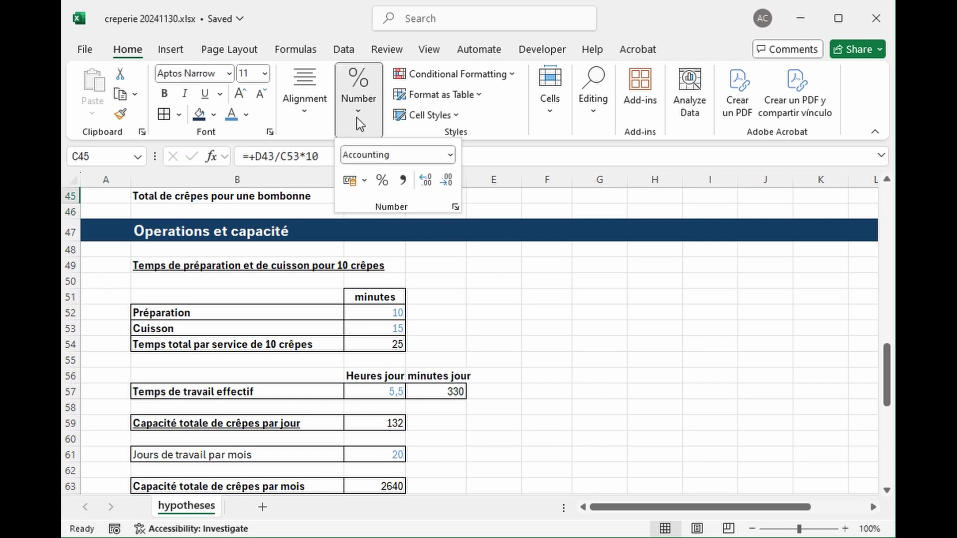
left_click(449, 156)
left_click(406, 180)
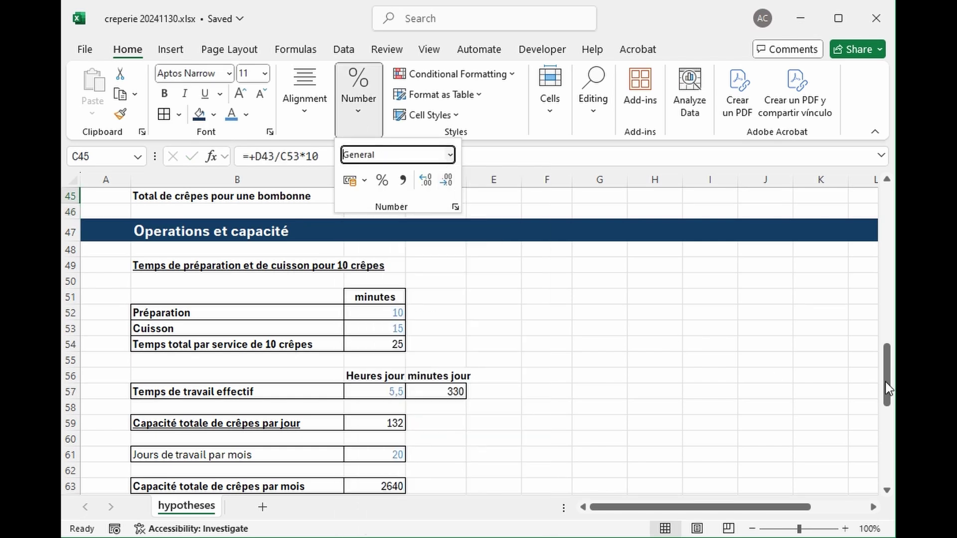
left_click_drag(886, 387, 884, 370)
left_click_drag(209, 254, 361, 252)
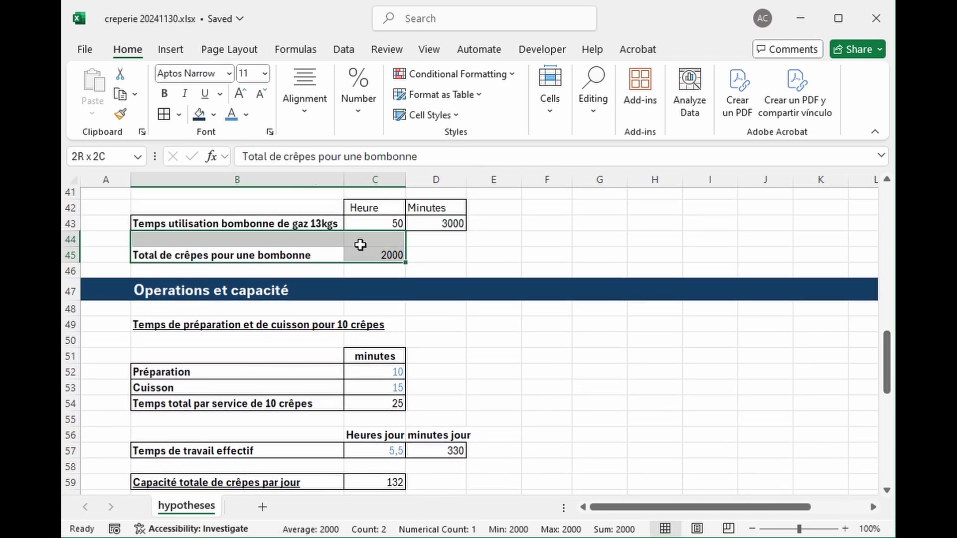
left_click(209, 257)
Start an IF formula in the Mois 1 gas cost cell comparing C83 with C45.
left_click_drag(886, 362, 886, 438)
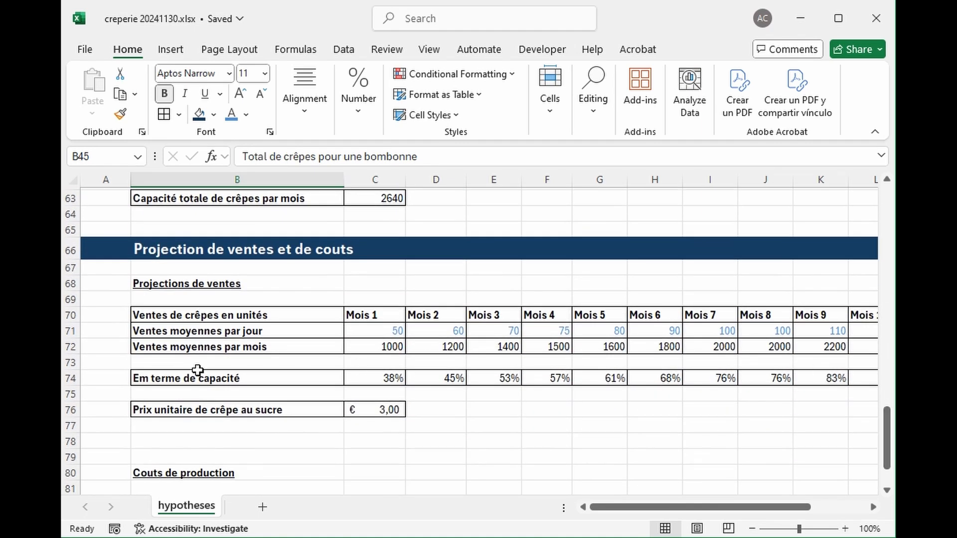
left_click(244, 478)
key("Down")
key("Down")
key("Down")
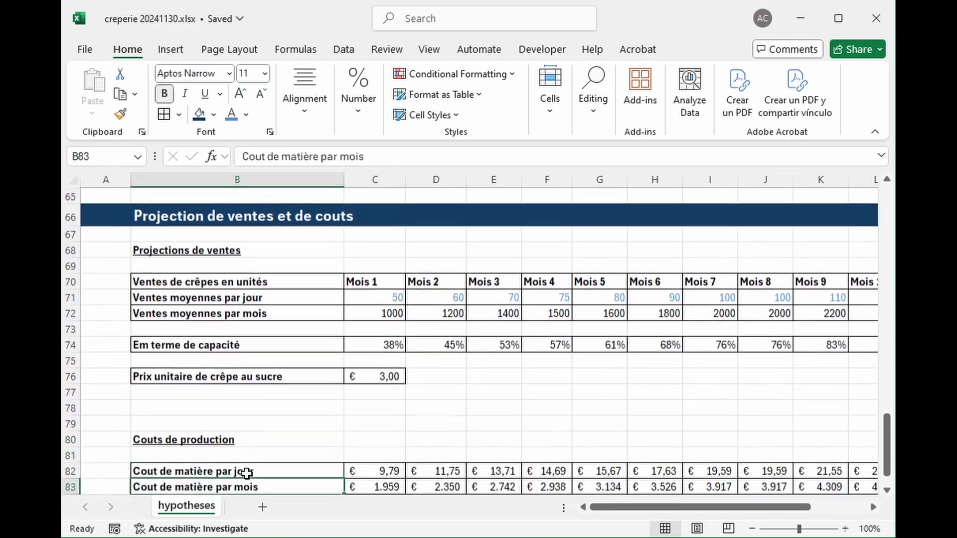
key("Down")
key("Right")
type("+")
key("Up")
type("if")
type("if(")
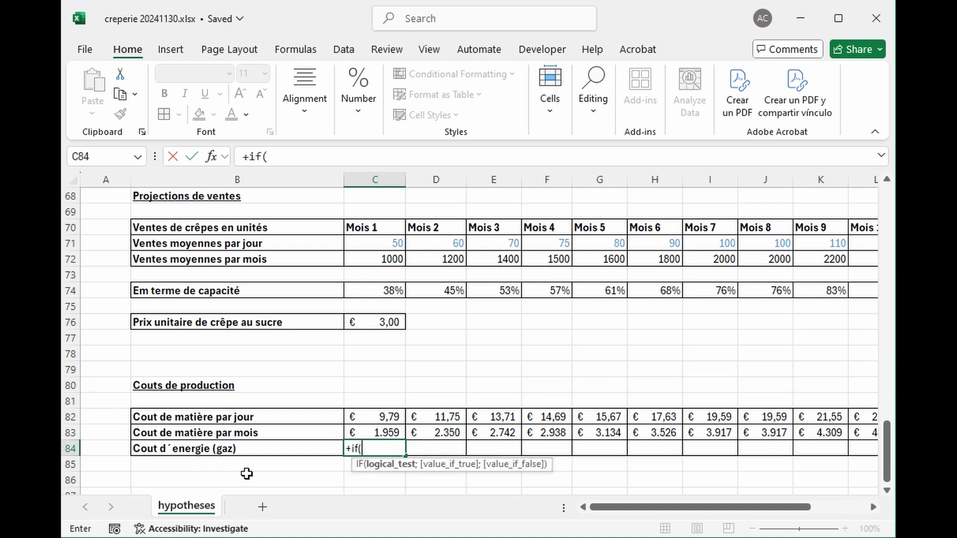
left_click(383, 432)
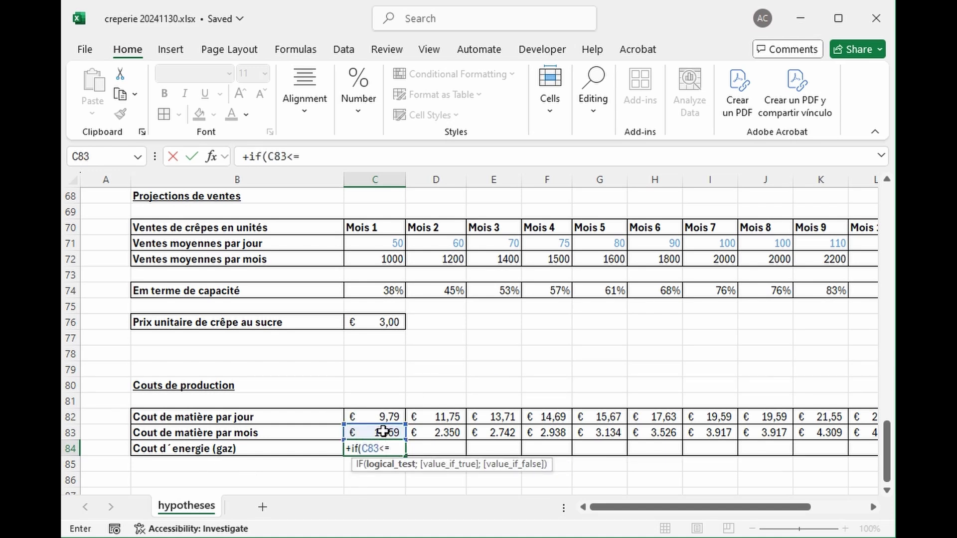
left_click_drag(887, 455, 878, 336)
left_click(374, 388)
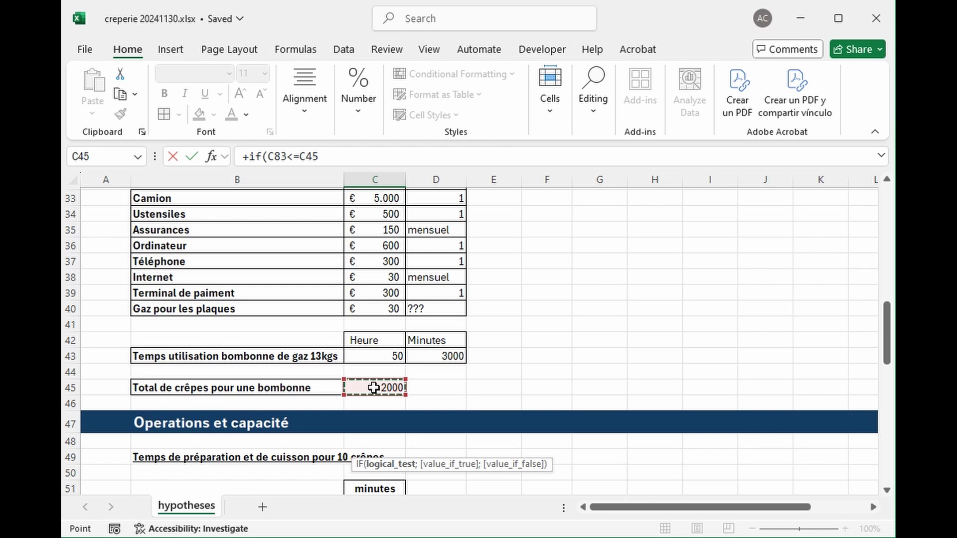
Delete the half-written IF formula and cancel the edit.
key("ctrl+shift+Left")
key("ctrl+shift+Left")
key("ctrl+shift+Left")
key("BackSpace")
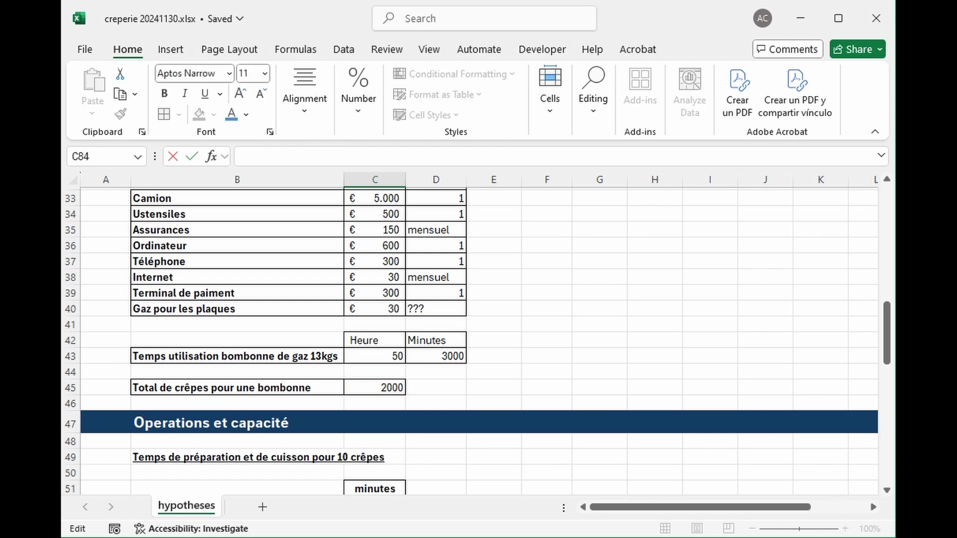
key("Escape")
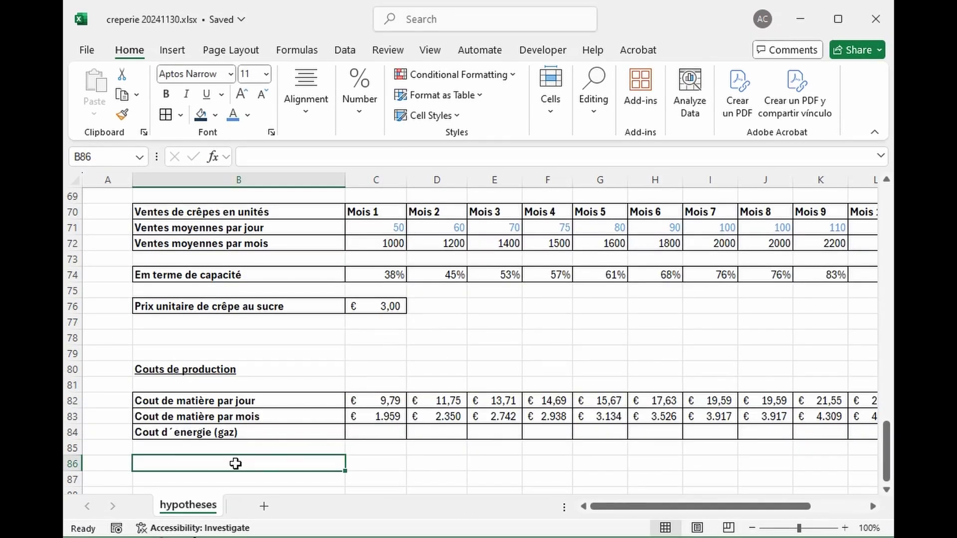
Type the gas-bottle calculation heading ending 'et du cout' in B86, bold and underlined.
type("bombonnes")
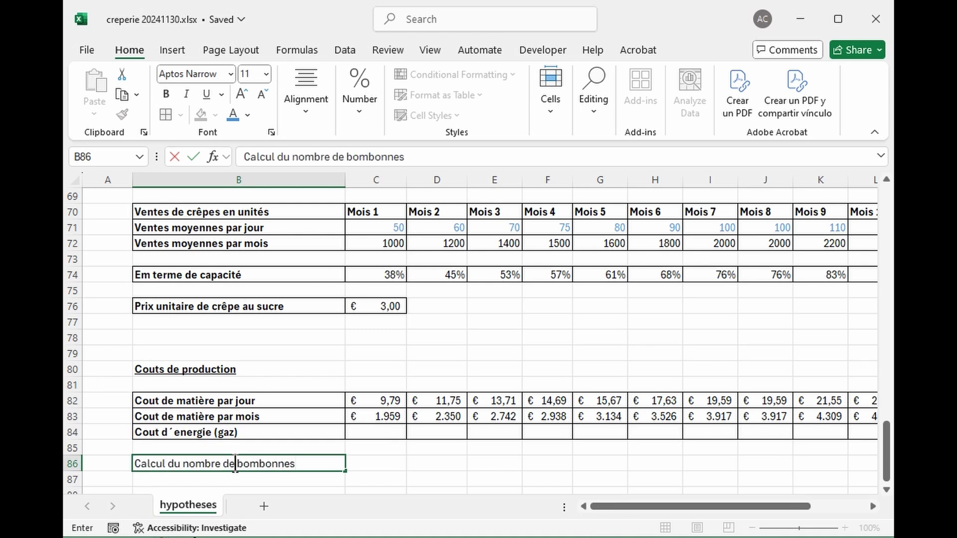
key("Return")
left_click(235, 464)
key("ctrl+b")
left_click(417, 156)
type("et du cout")
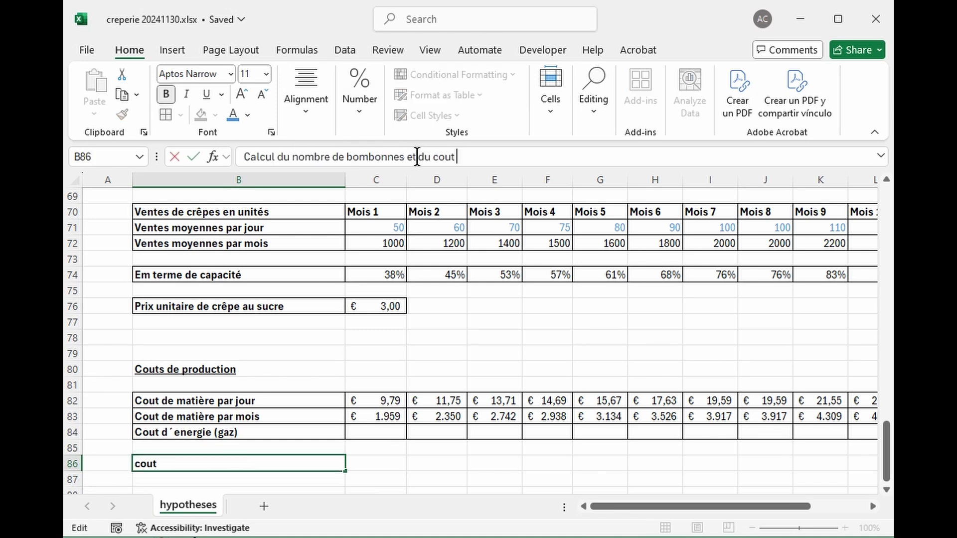
key("Return")
left_click(254, 465)
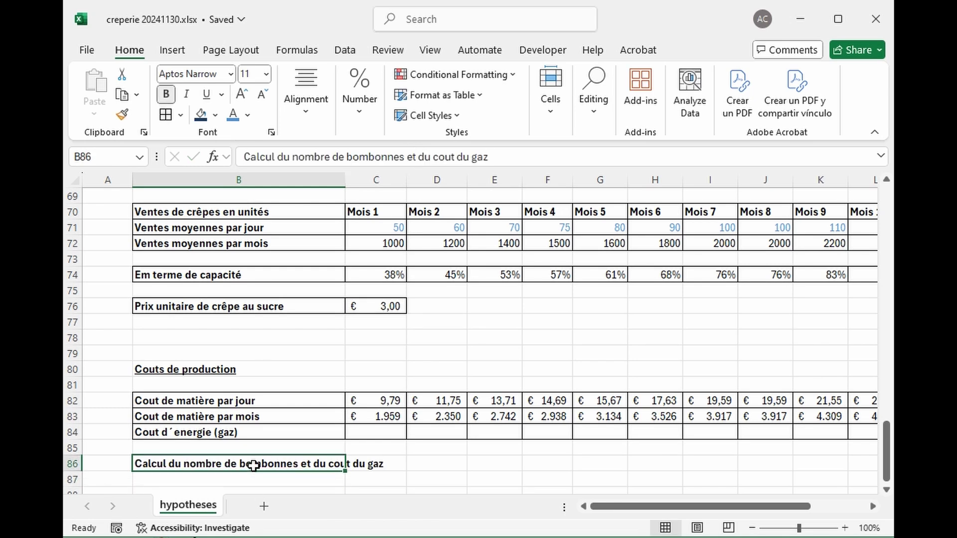
left_click(206, 95)
Add the 'Nombre de bombonnes' label in B88.
left_click(260, 476)
key("Return")
type("Nombre de bombonne")
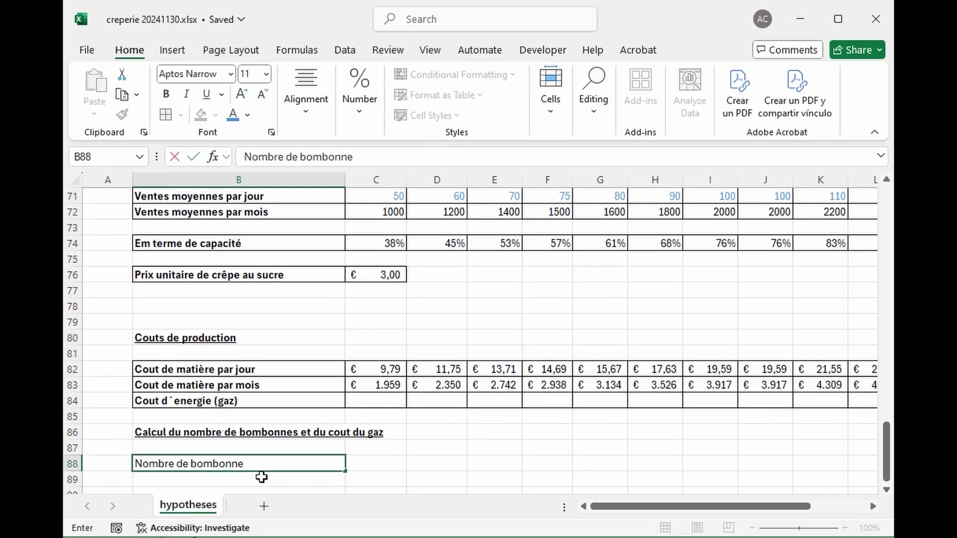
key("Return")
Link C81 to the Mois 1 header, fill Mois 1–Mois 12 across row 81, and bold them.
left_click(374, 355)
type("+")
key("Up")
key("Up")
key("Up")
key("Up")
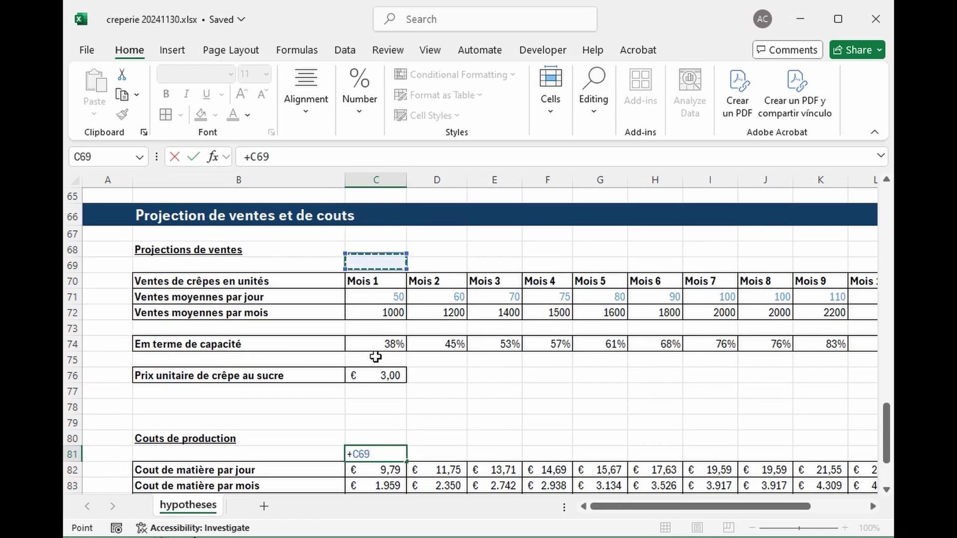
key("Down")
key("Return")
left_click(394, 454)
left_click_drag(407, 461, 723, 455)
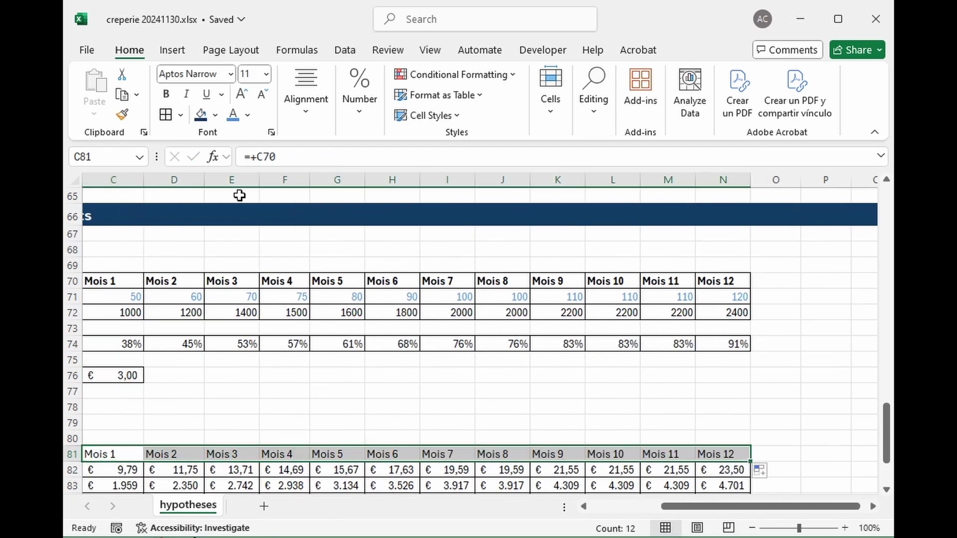
left_click(166, 94)
Begin an =+IF( formula in C88 for the bottle count.
key("Left")
key("Down")
key("Down")
key("Down")
key("Down")
key("Down")
key("Down")
key("Right")
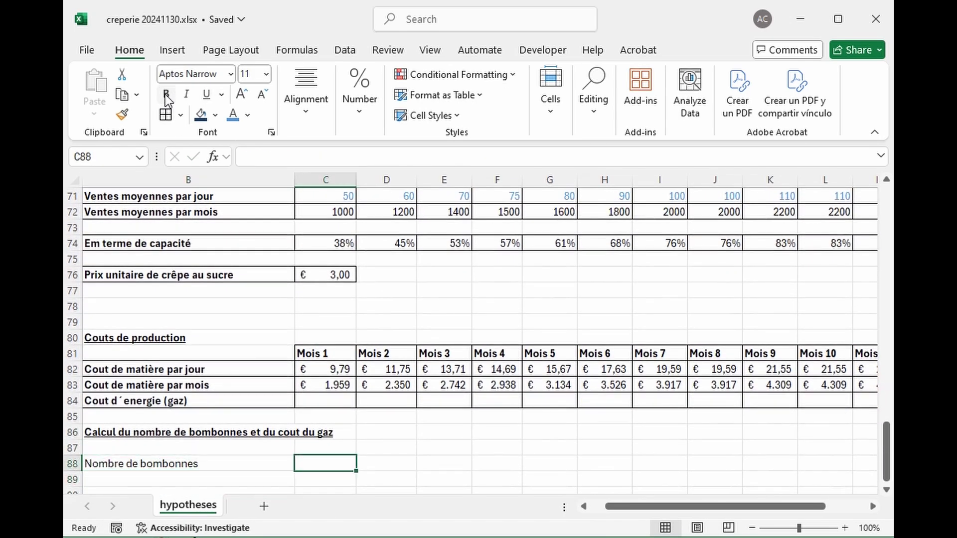
type("+")
key("Up")
key("Up")
key("Up")
key("Up")
key("Up")
key("Up")
key("Up")
key("Up")
key("Down")
key("Down")
key("Down")
key("Down")
key("Down")
key("Down")
key("Down")
key("BackSpace")
key("BackSpace")
key("BackSpace")
type("IF")
key("BackSpace")
key("BackSpace")
key("BackSpace")
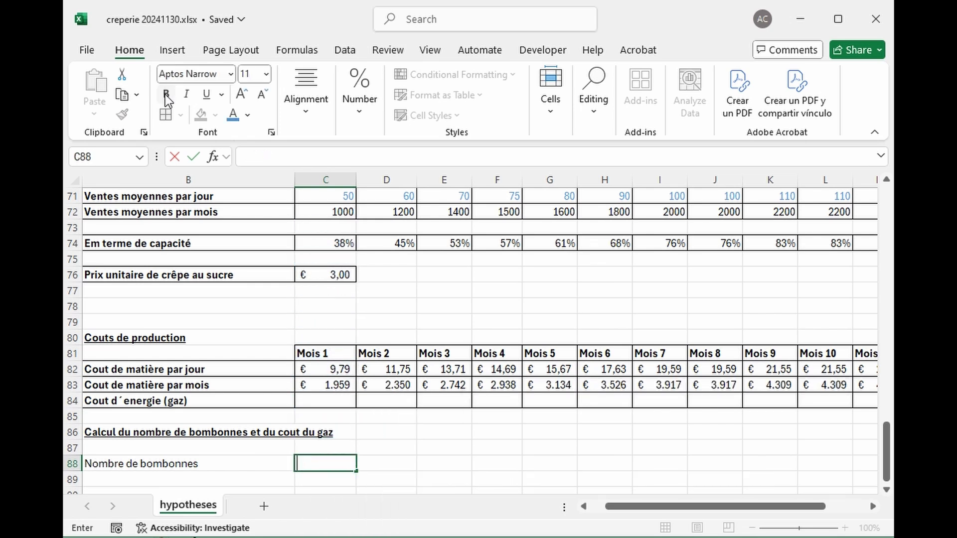
type("+if")
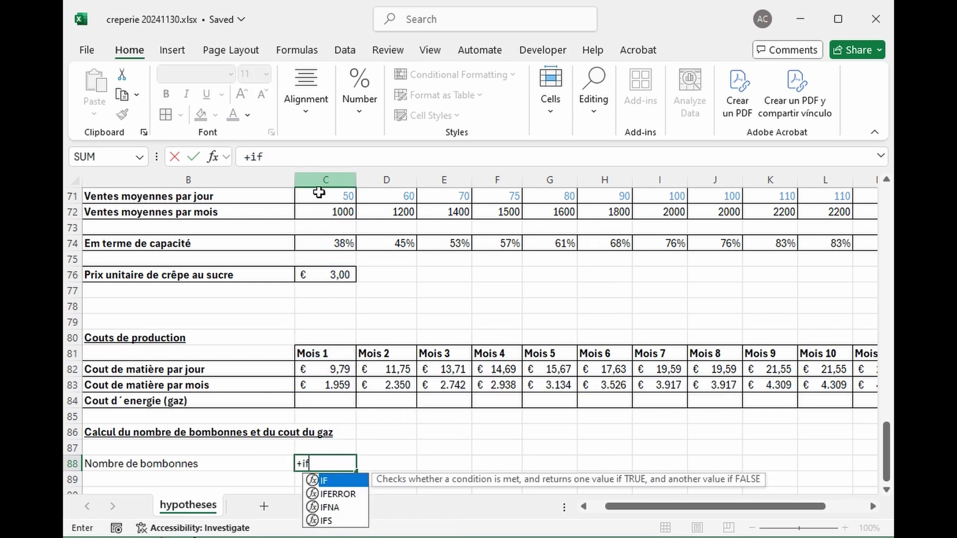
type("(")
Complete C88: 1 if Mois 1 sales C72 fit C45, else C72/C45 rounded up with ROUNDUP.
left_click(325, 214)
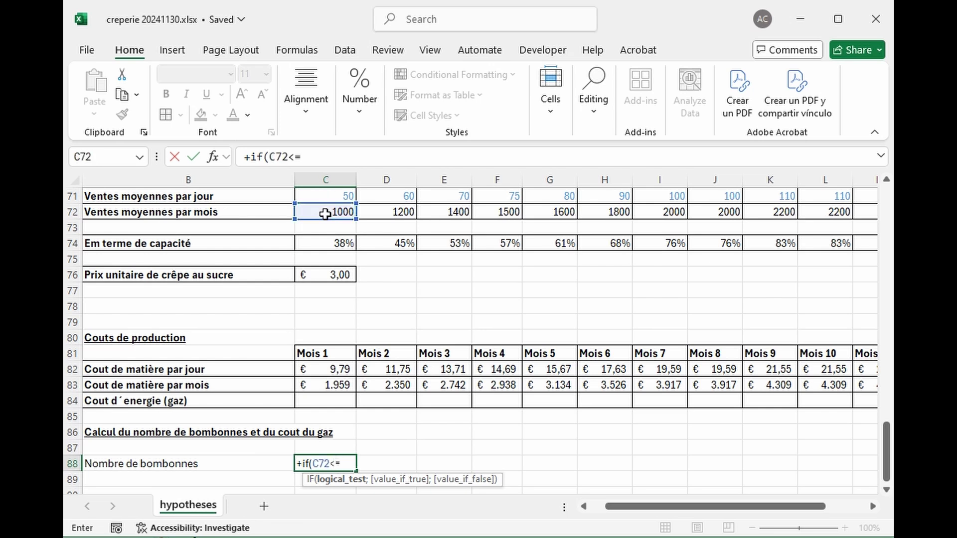
left_click_drag(886, 444, 877, 356)
left_click(327, 243)
type(";1;")
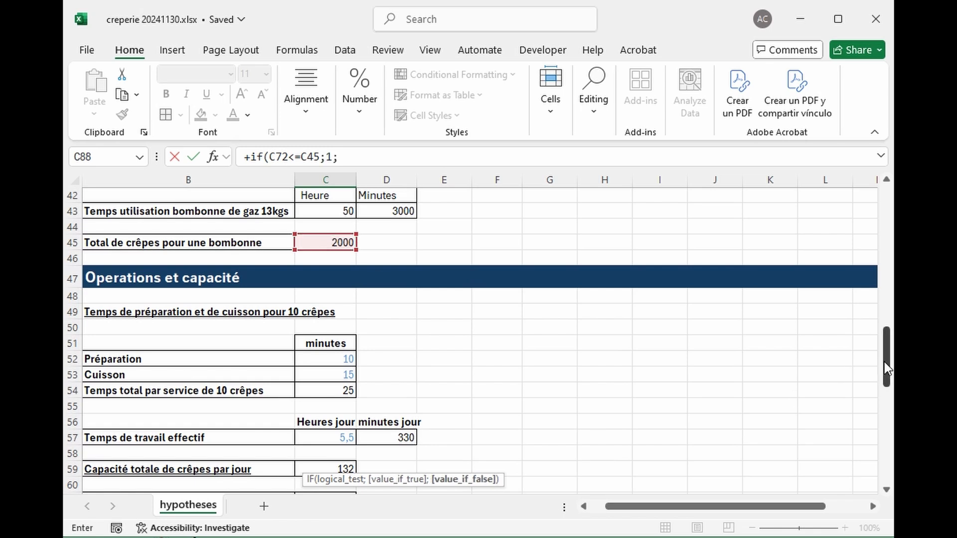
left_click(472, 157)
type("roun")
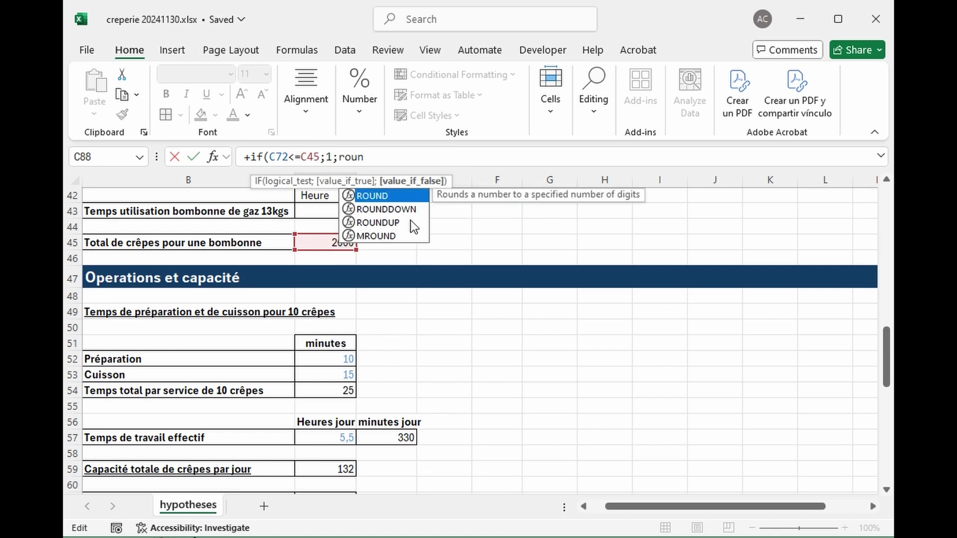
double_click(413, 225)
left_click_drag(886, 351, 886, 414)
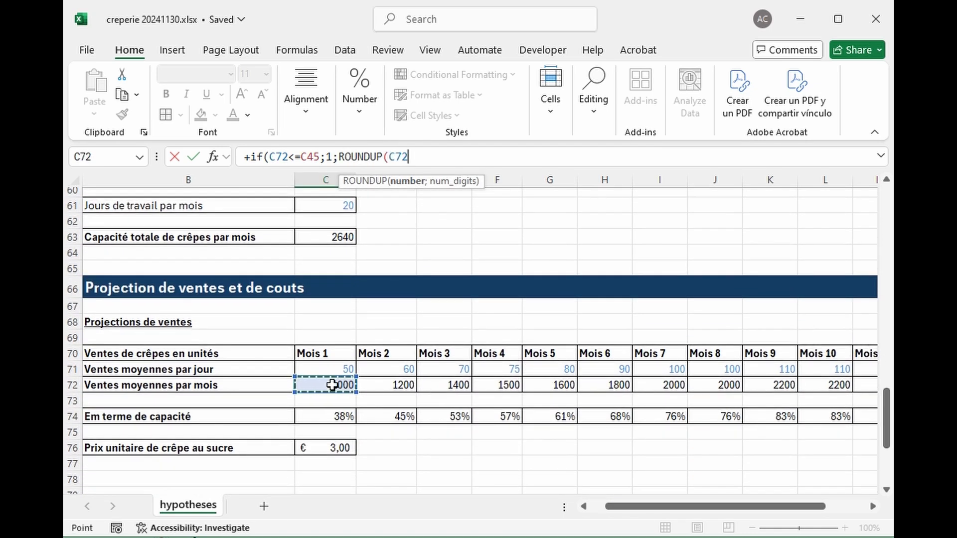
left_click_drag(890, 429, 885, 344)
left_click(340, 285)
type(")")
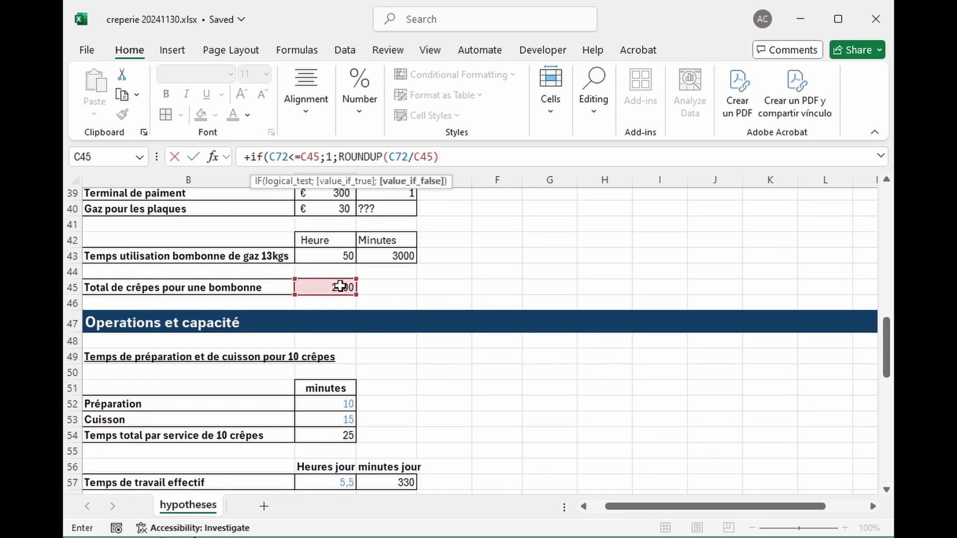
key("Return")
left_click(573, 305)
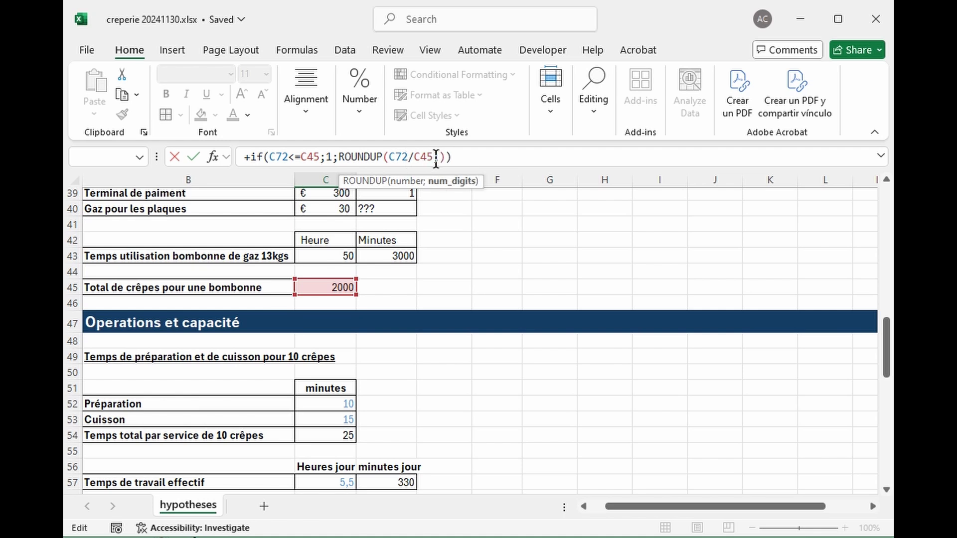
type(";0")
key("Return")
Copy the bottle-count formula across Mois 1–Mois 12 to N88.
left_click(334, 464)
left_click_drag(356, 471, 723, 463)
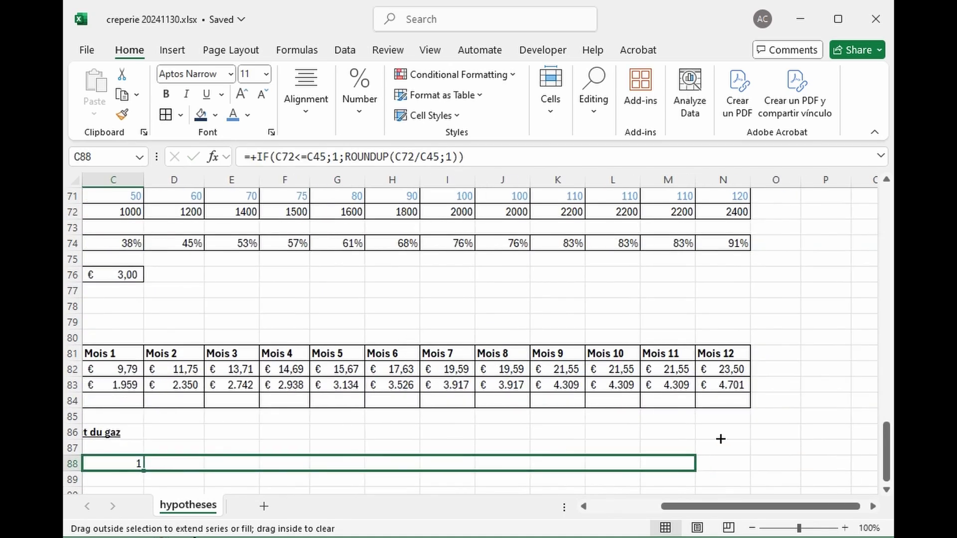
left_click(132, 464)
Make both C45 references in the C88 bottle formula absolute and fill it across to Mois 12.
left_click(284, 157)
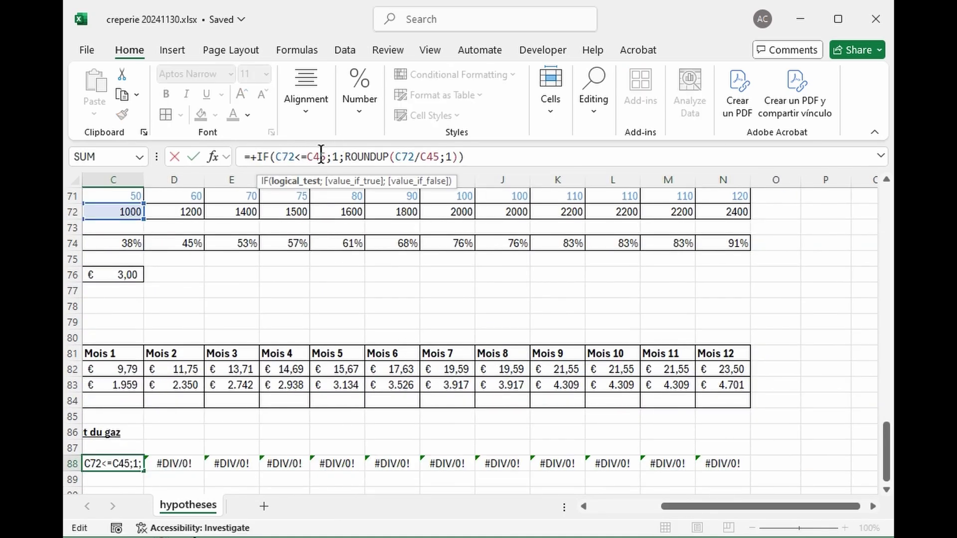
key("F4")
left_click(443, 156)
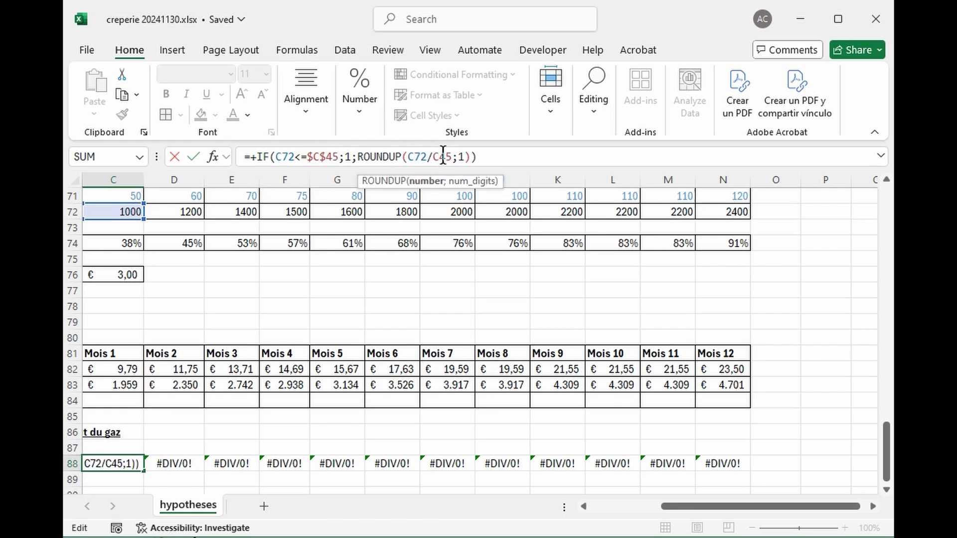
key("F4")
key("Return")
left_click(120, 463)
left_click_drag(144, 470, 724, 459)
left_click_drag(729, 506, 708, 507)
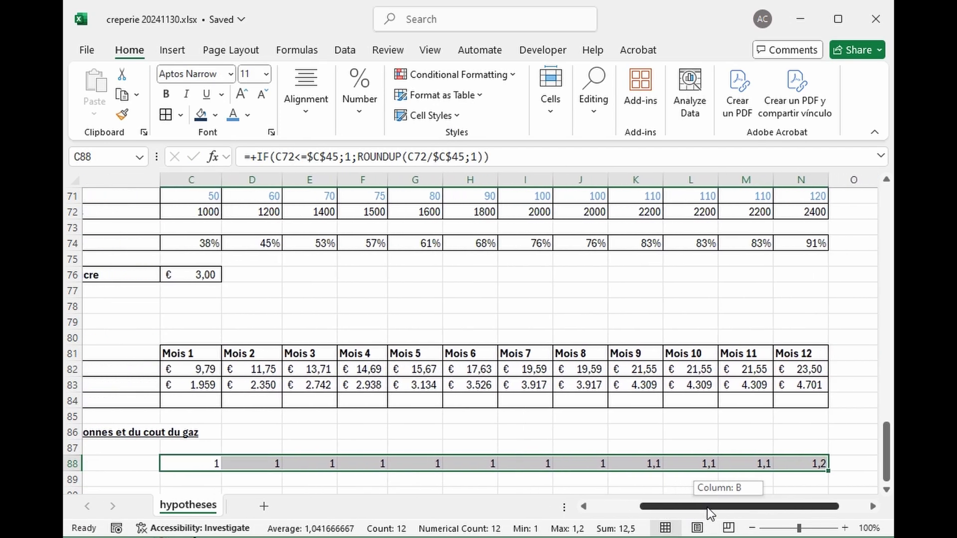
Set the ROUNDUP digits to 0 so row 88 shows whole bottles, and refill across all months.
left_click(648, 464)
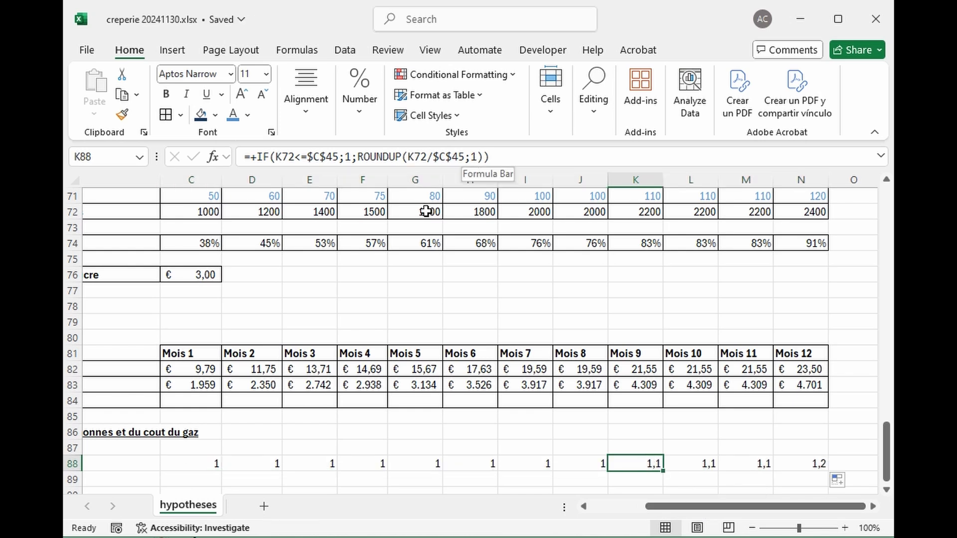
key("ctrl+Left")
left_click(474, 156)
key("Return")
left_click(212, 462)
left_click_drag(222, 471, 803, 457)
Change the row 88 label to 'Nombre de bombonnes necessaire'.
left_click(195, 463)
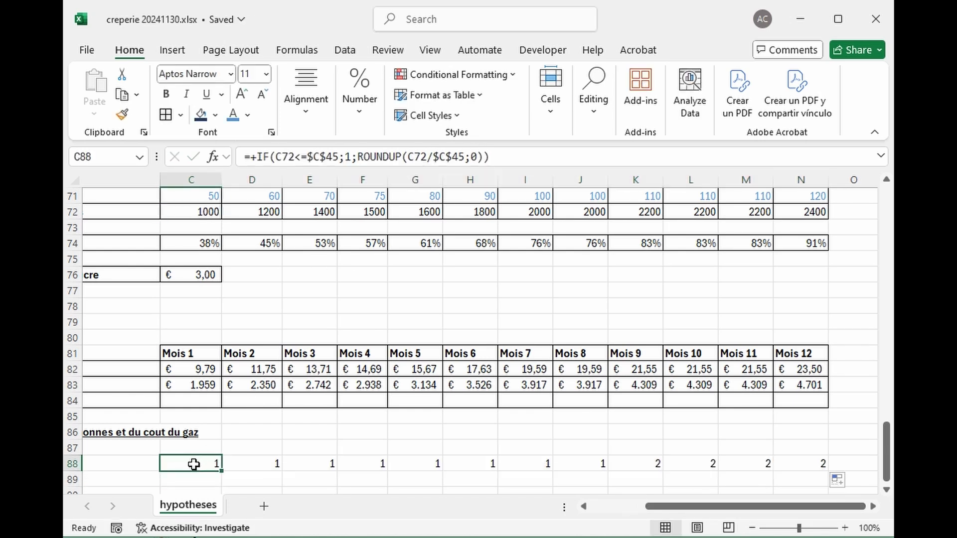
key("Left")
left_click(414, 156)
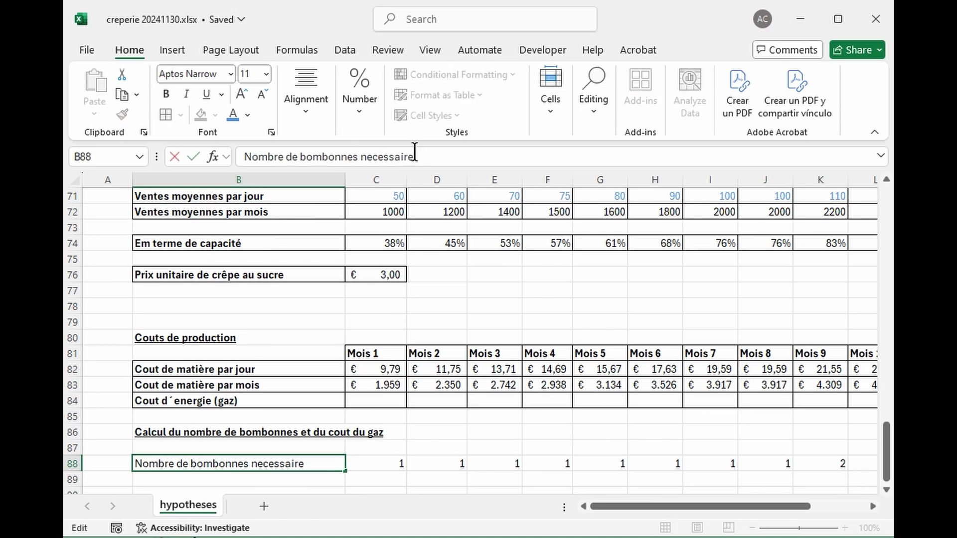